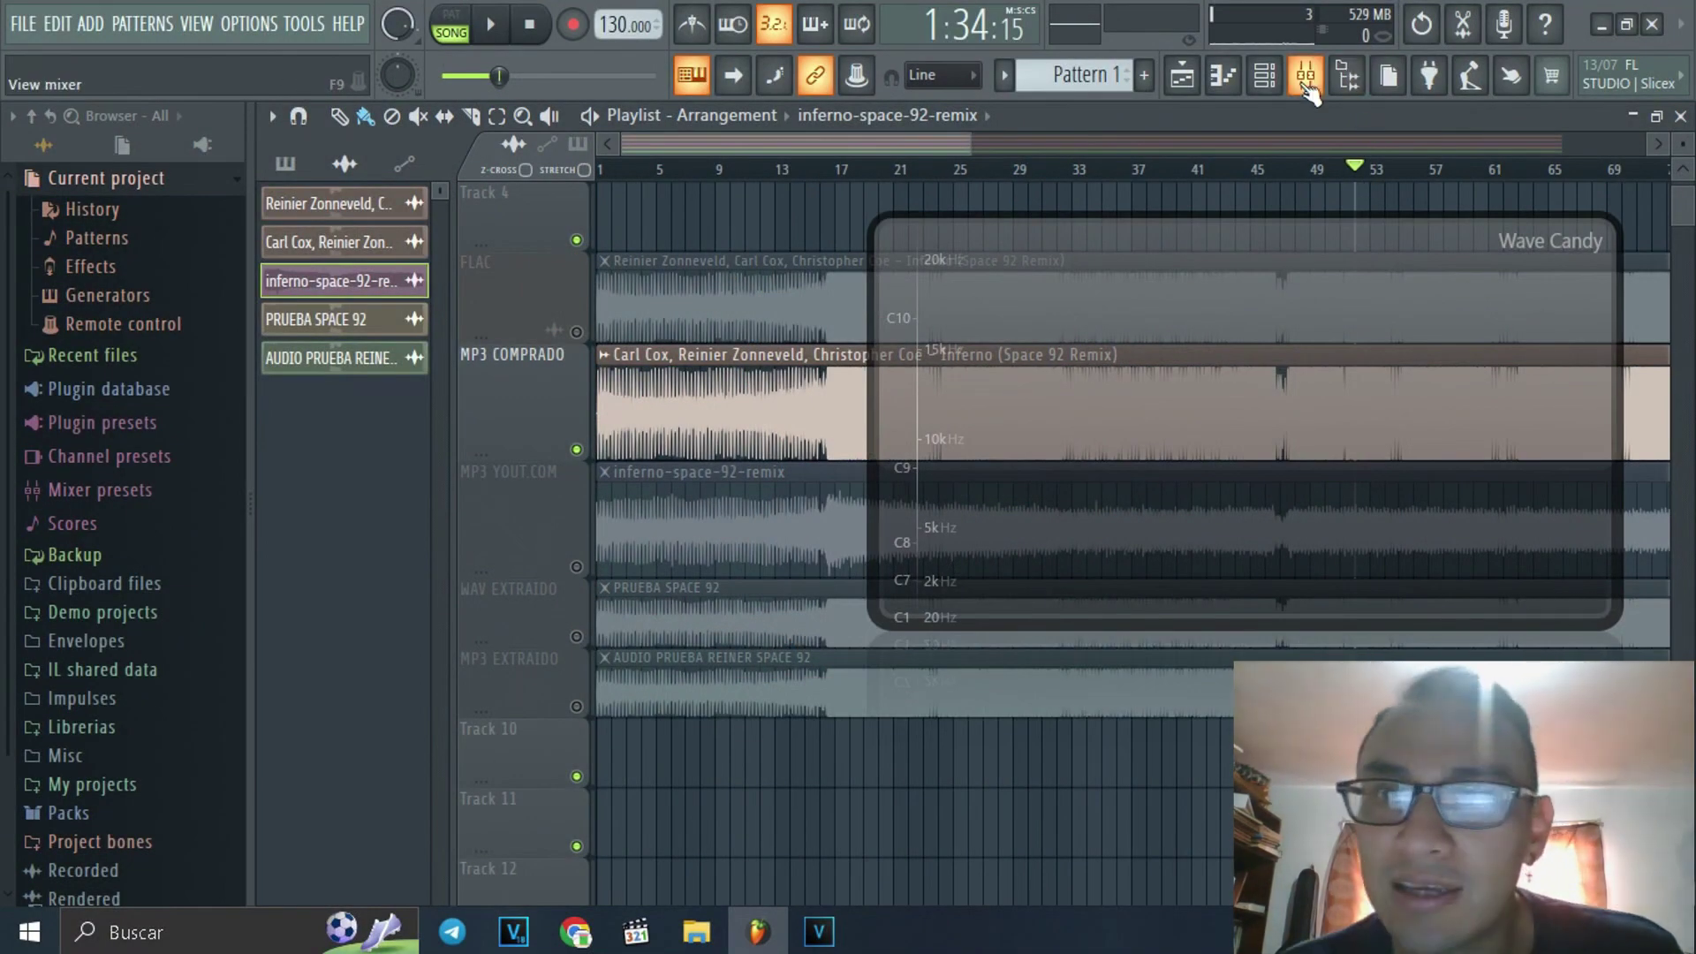
# - Locate the Inferno (Space 92 Remix) listing in Beatport's Techno (Peak Time / Driving) top tracks and return to the playlist
pyautogui.click(1306, 76)
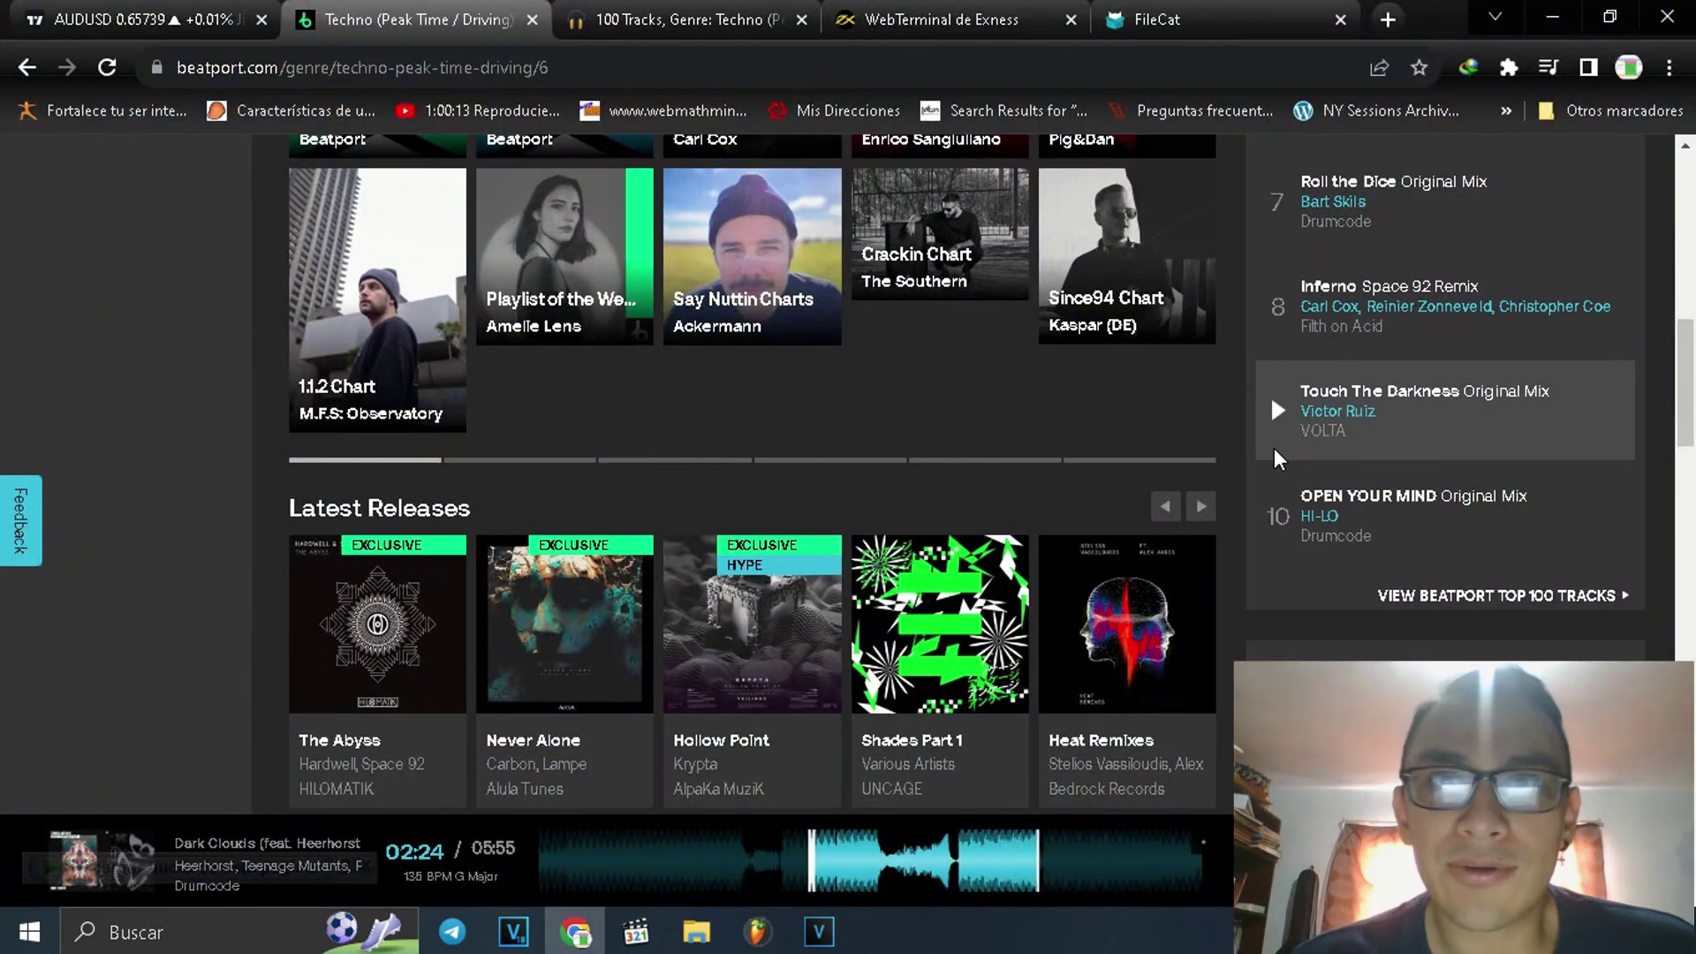
pyautogui.scroll(5, 1277, 451)
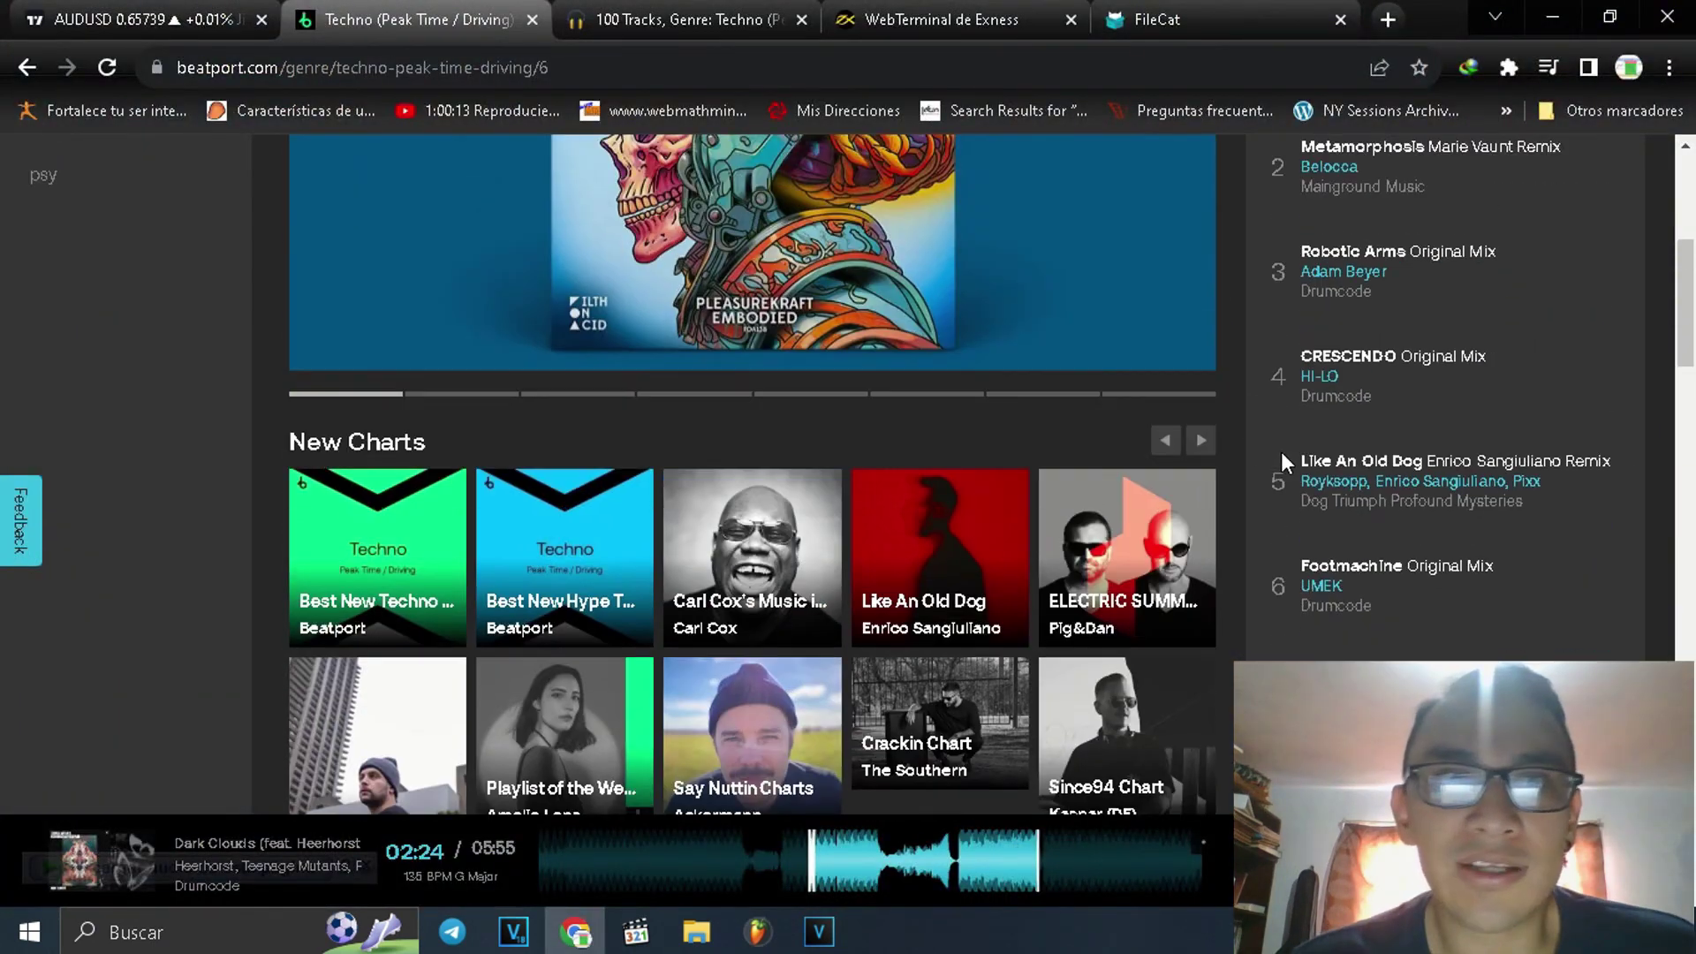
pyautogui.scroll(-4, 1276, 449)
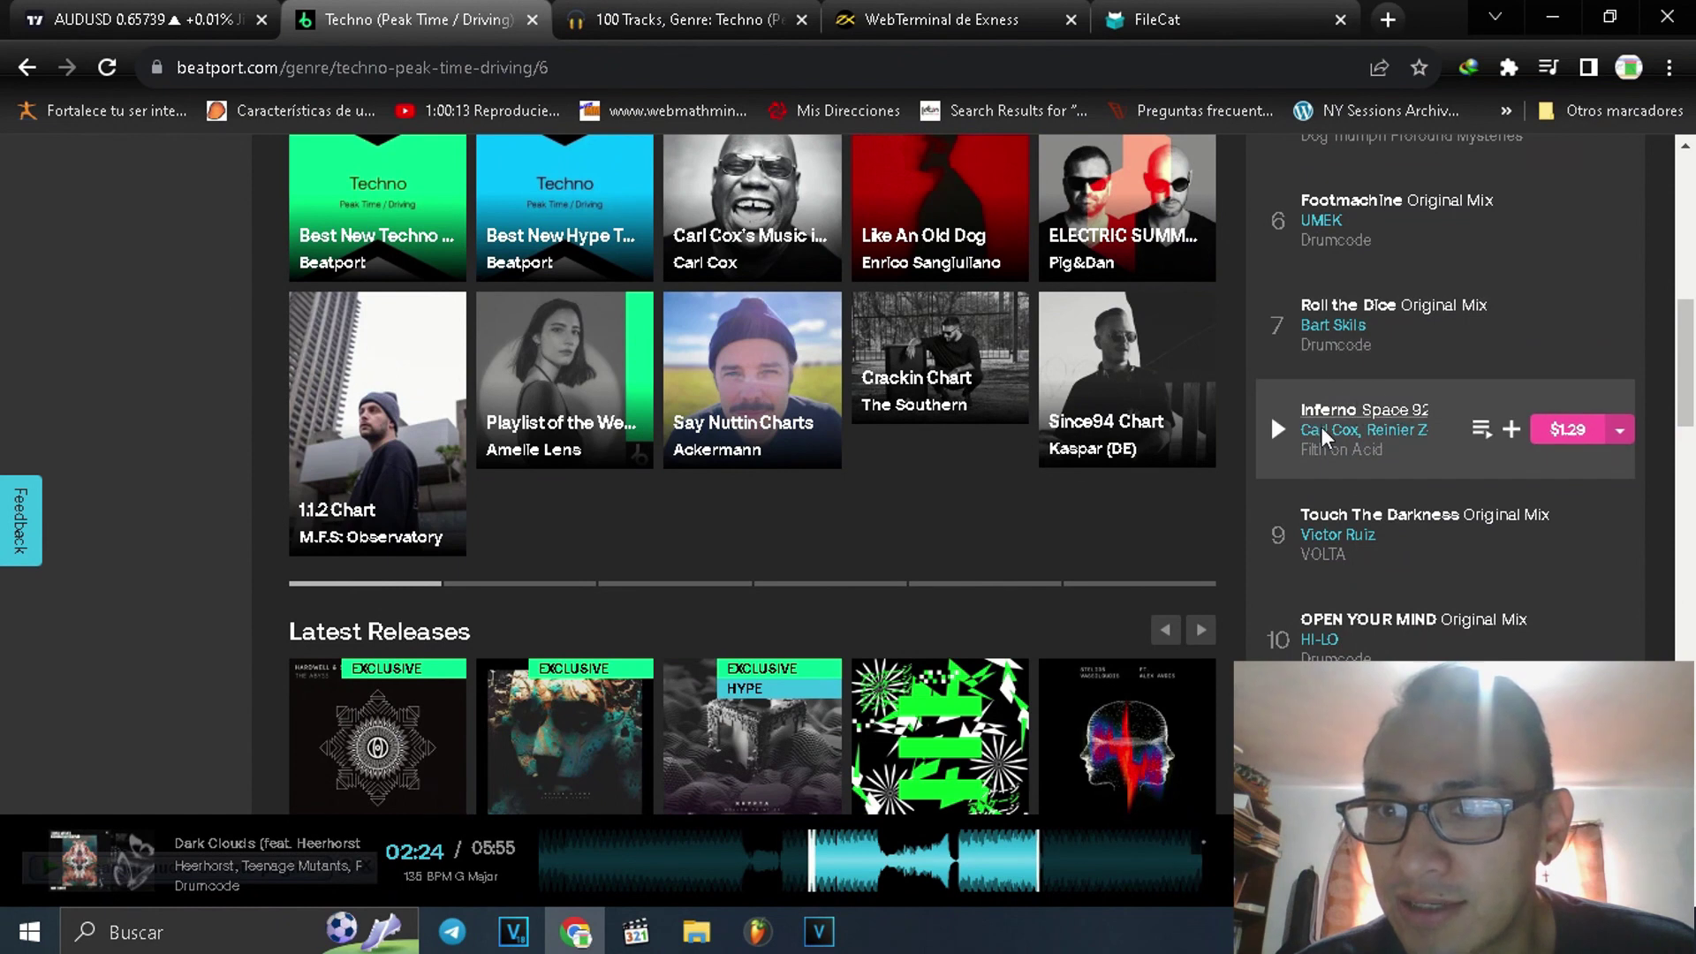
pyautogui.click(1553, 13)
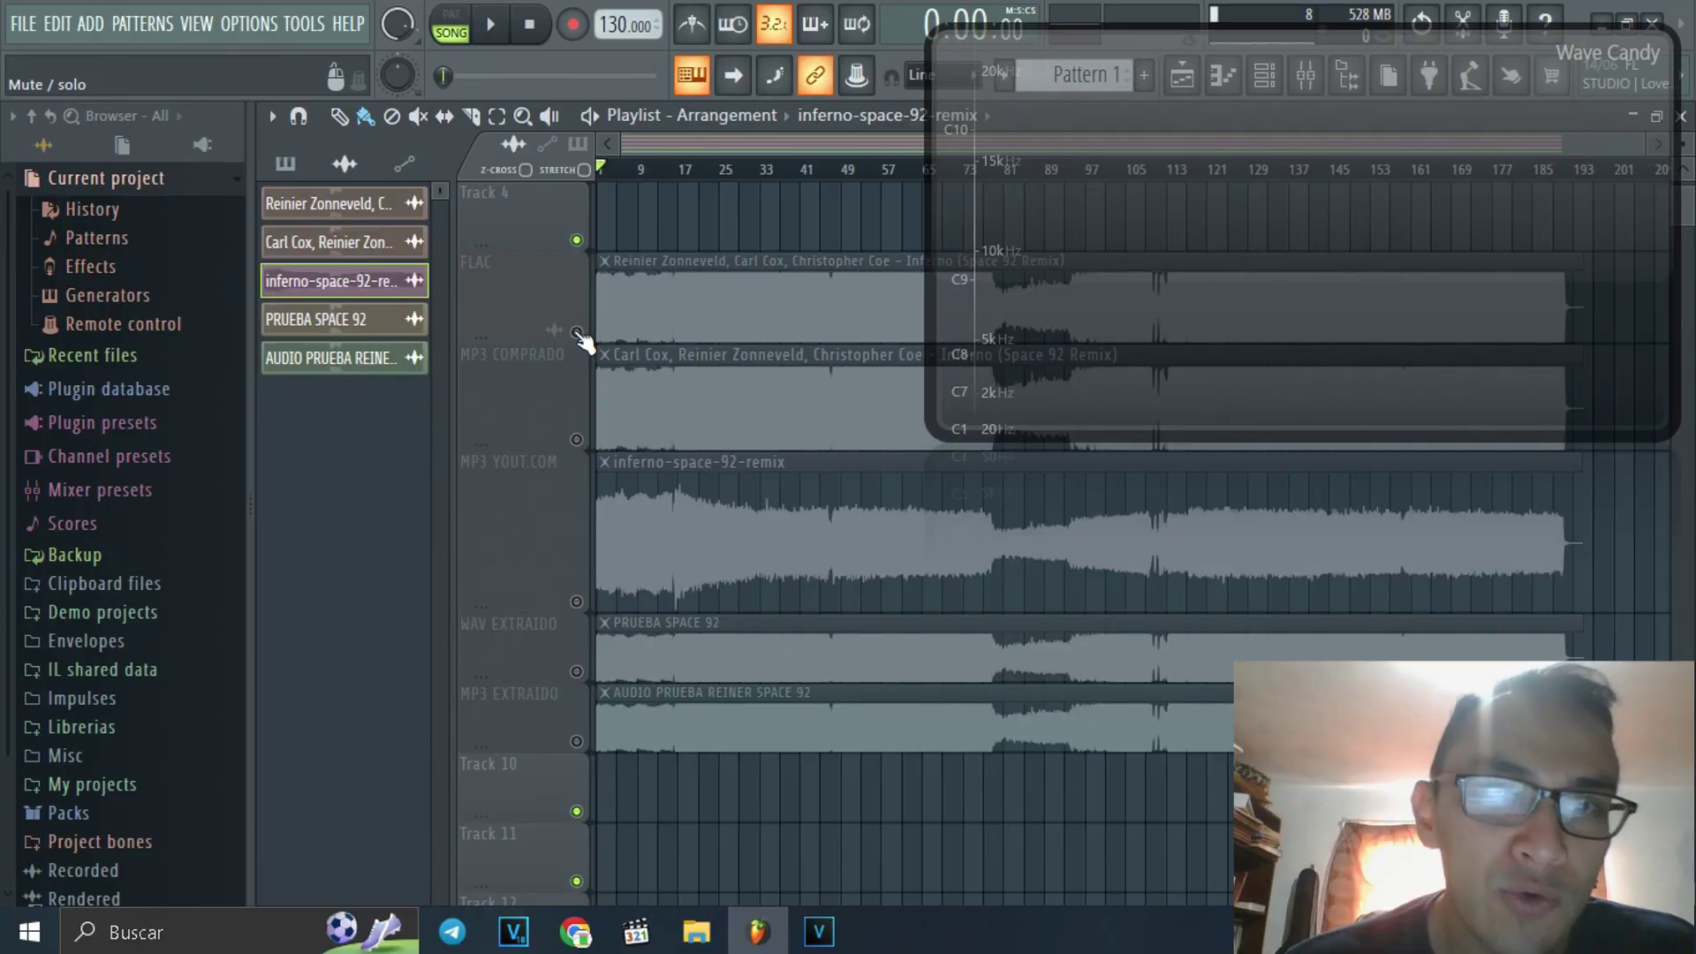
# - Toggle the FLAC and MP3 COMPRADO tracks on and off, and unmute the MP3 YOUT.COM track
pyautogui.click(576, 334)
pyautogui.click(577, 334)
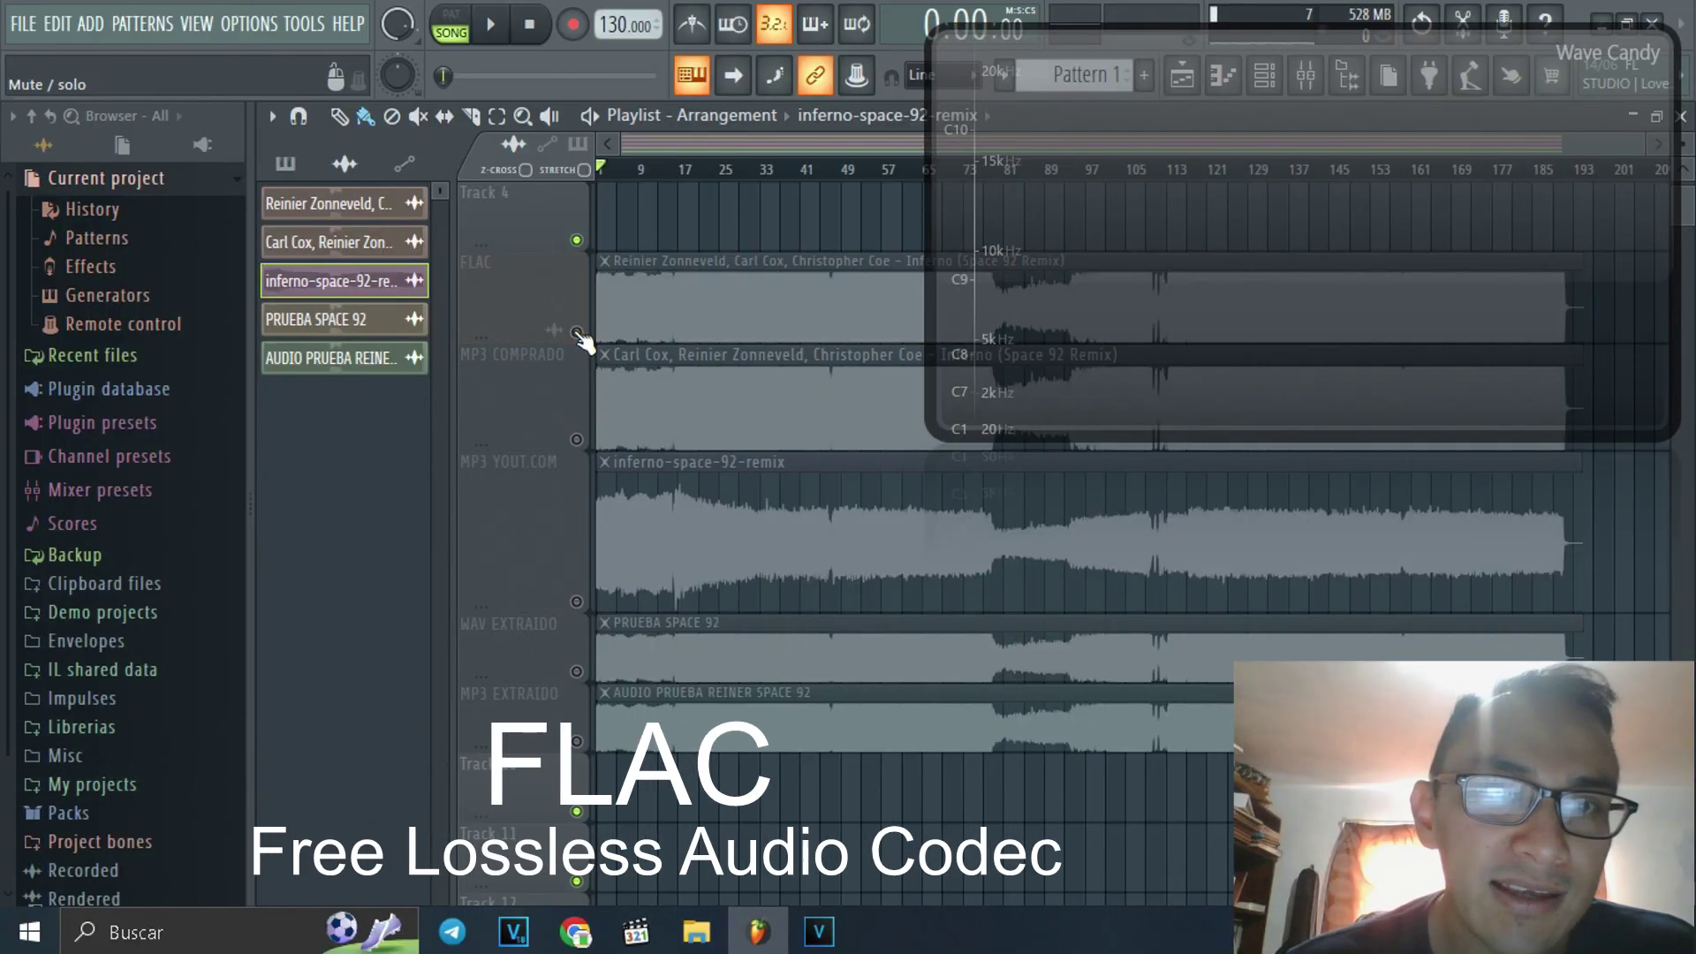
pyautogui.click(577, 439)
pyautogui.click(578, 439)
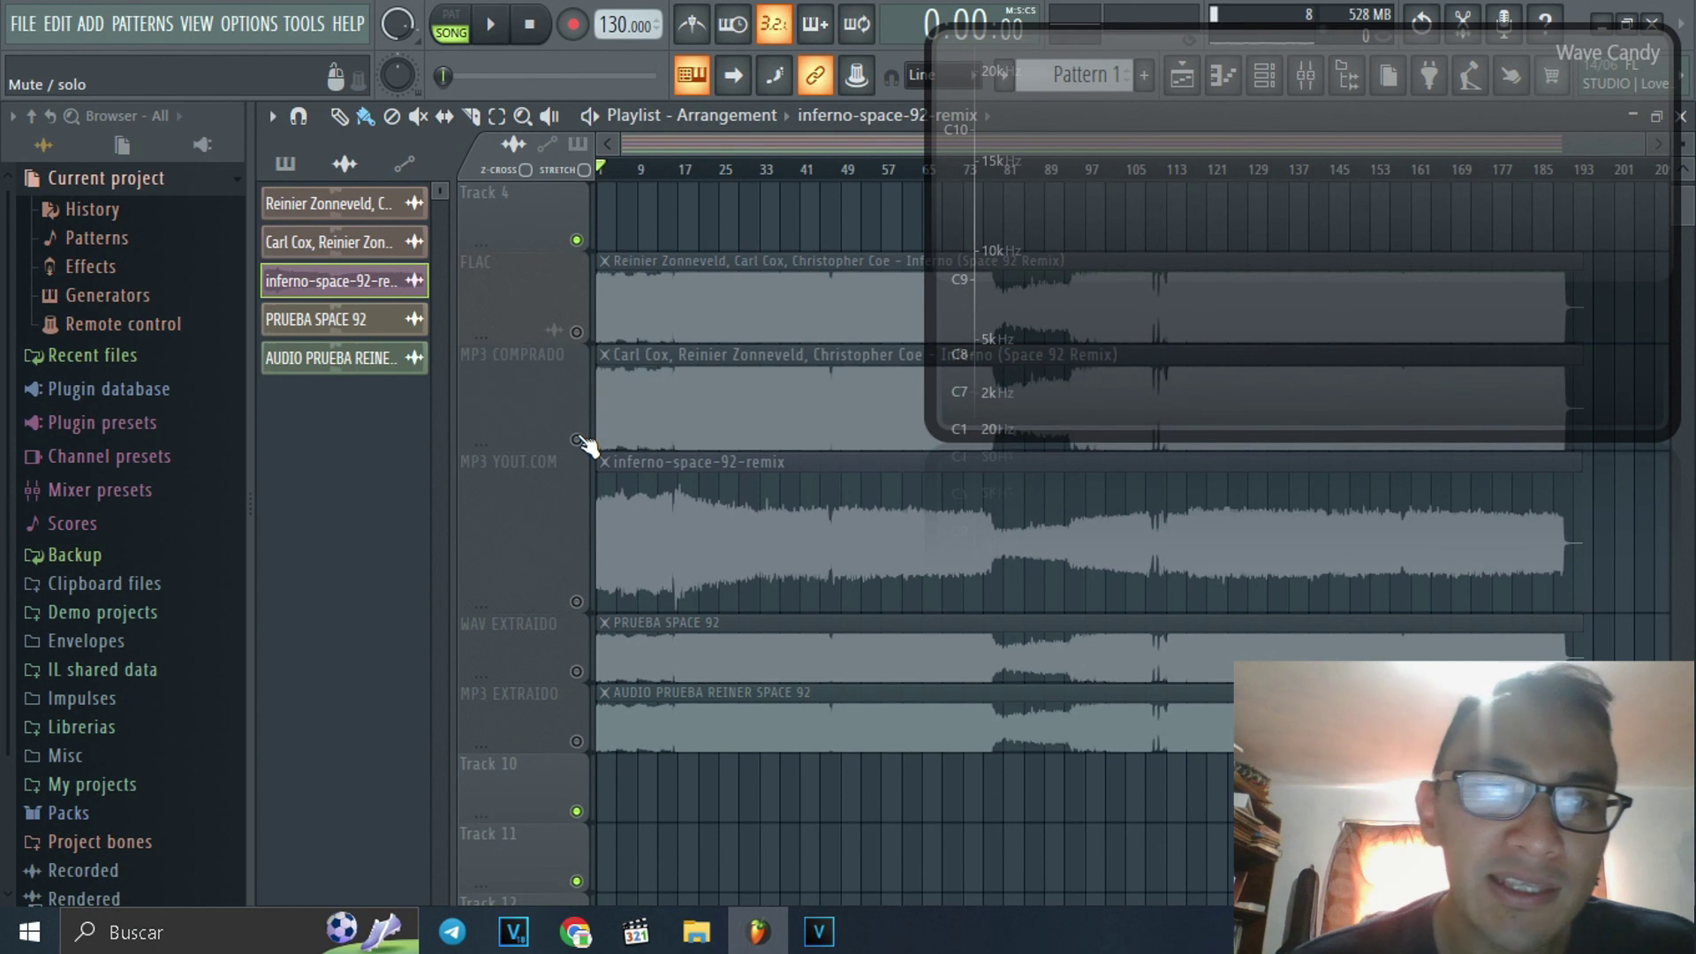
pyautogui.click(578, 602)
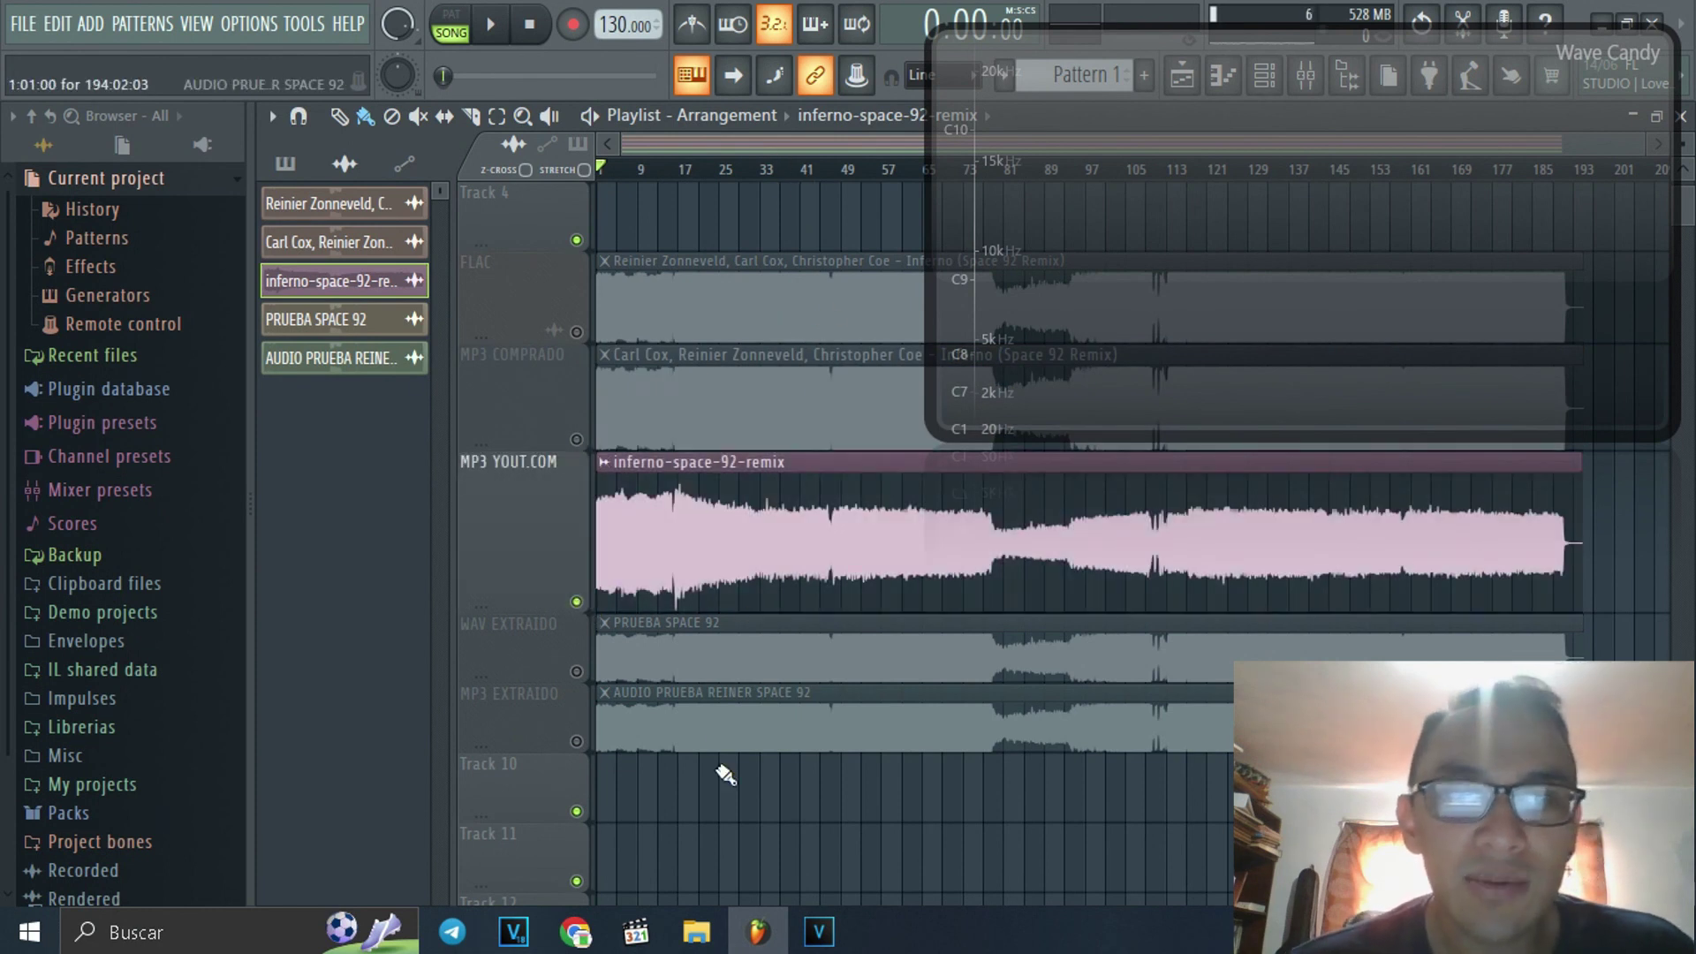
# - Switch to Chrome, return to the YouTube video and remove "ube" from its address to load it in the Yout converter
pyautogui.click(575, 932)
pyautogui.scroll(1, 795, 387)
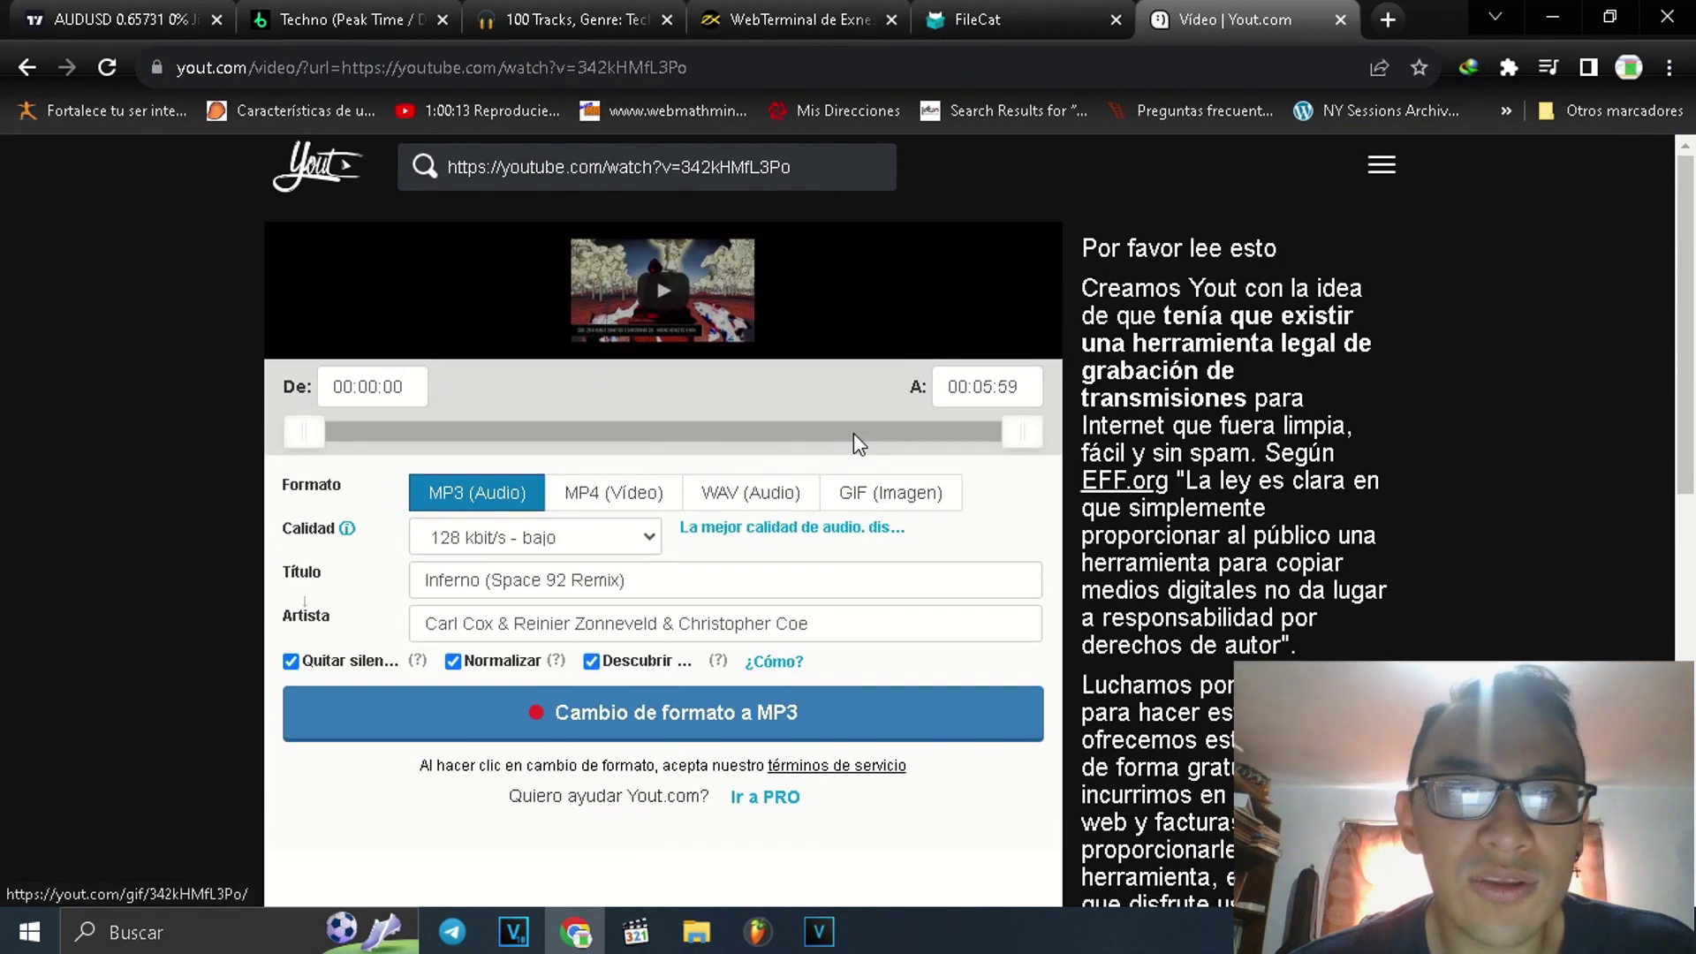
pyautogui.click(397, 67)
pyautogui.click(66, 69)
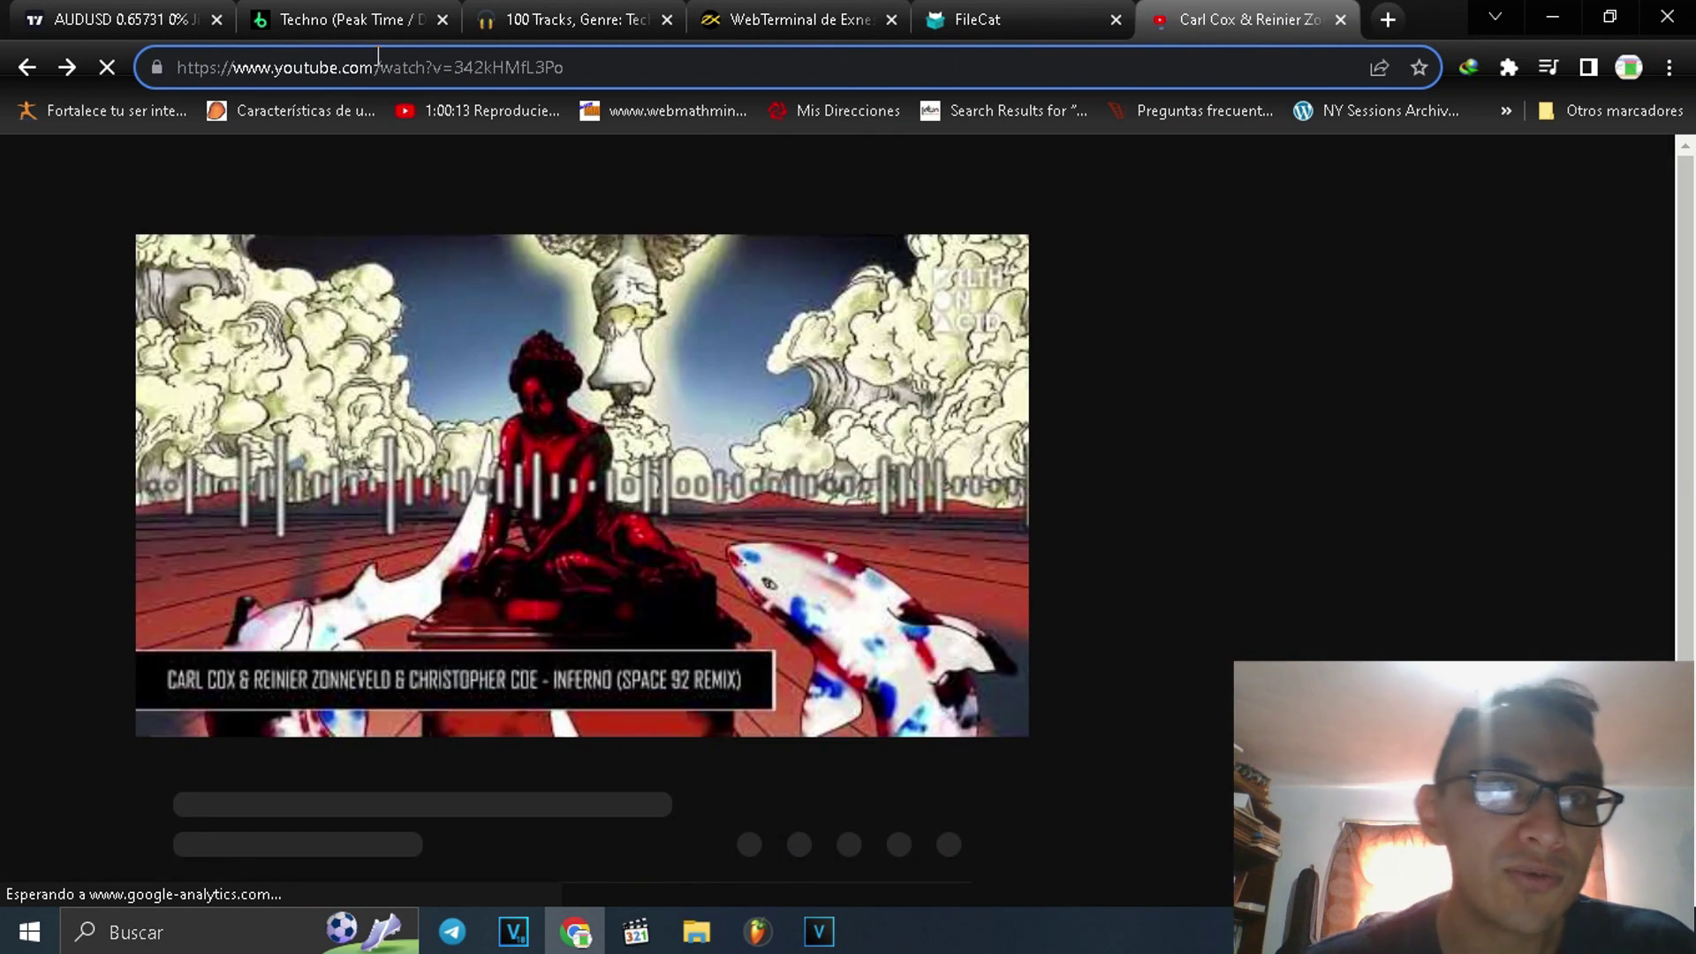
pyautogui.press('BackSpace')
pyautogui.press('BackSpace')
pyautogui.press('BackSpace')
pyautogui.press('Return')
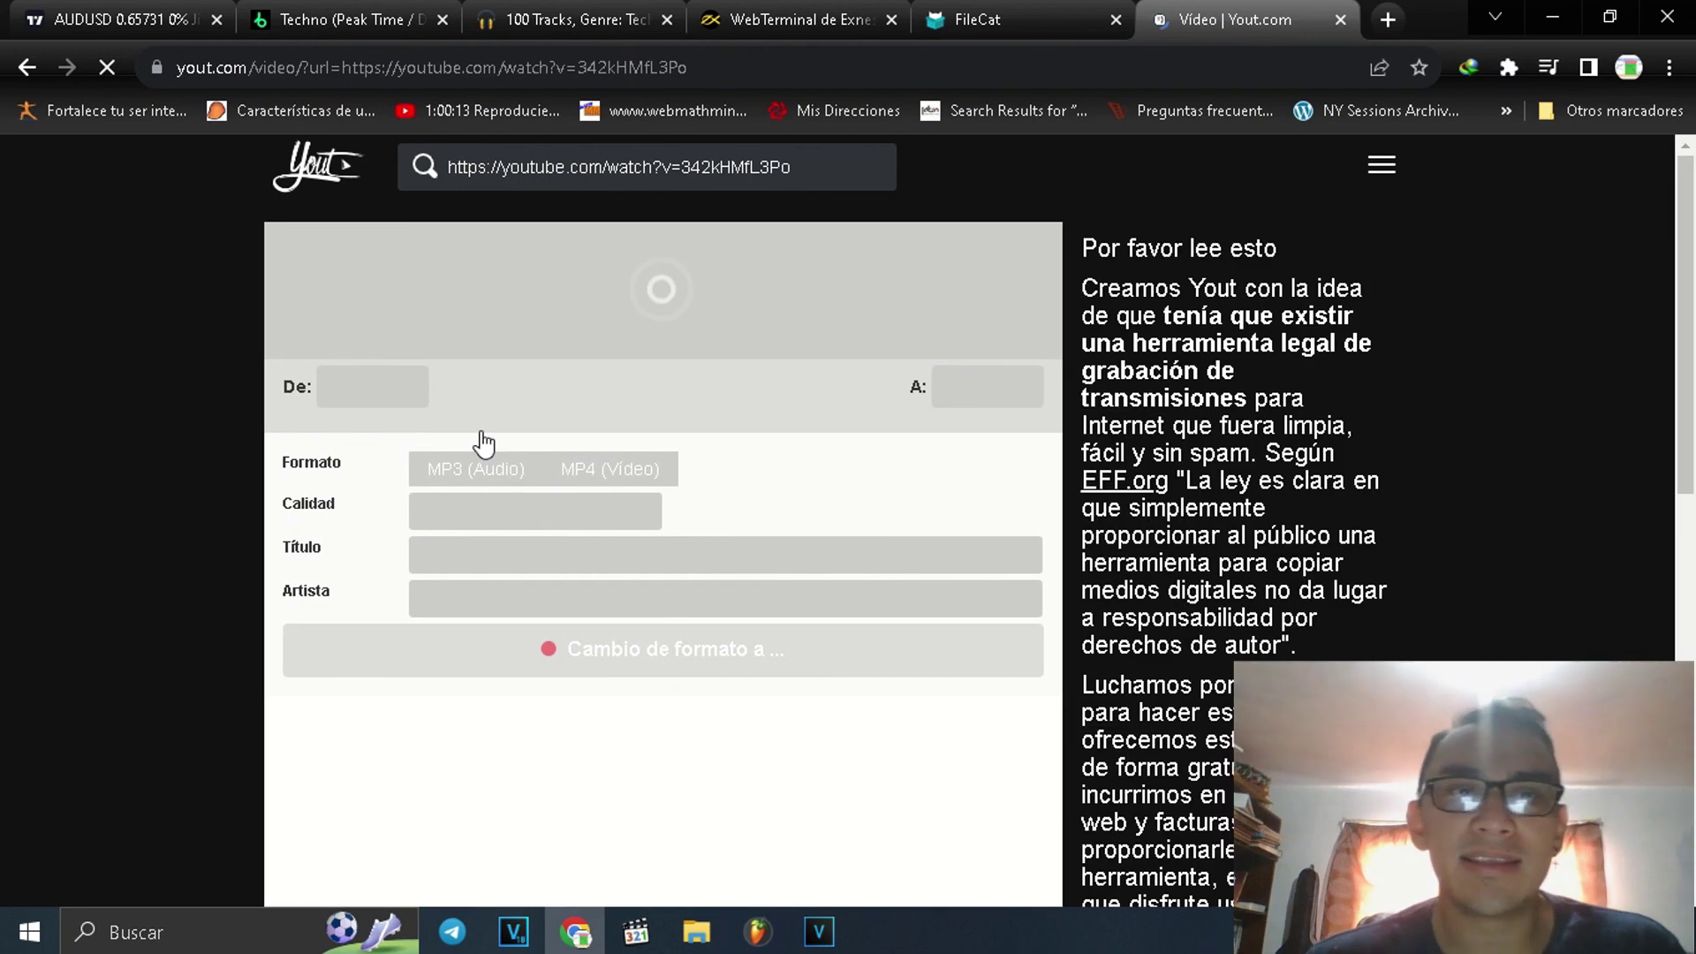
# - Switch to FL Studio and temporarily unmute and enlarge the MP3 COMPRADO track to compare its waveform with MP3 YOUT.COM
pyautogui.moveTo(761, 938)
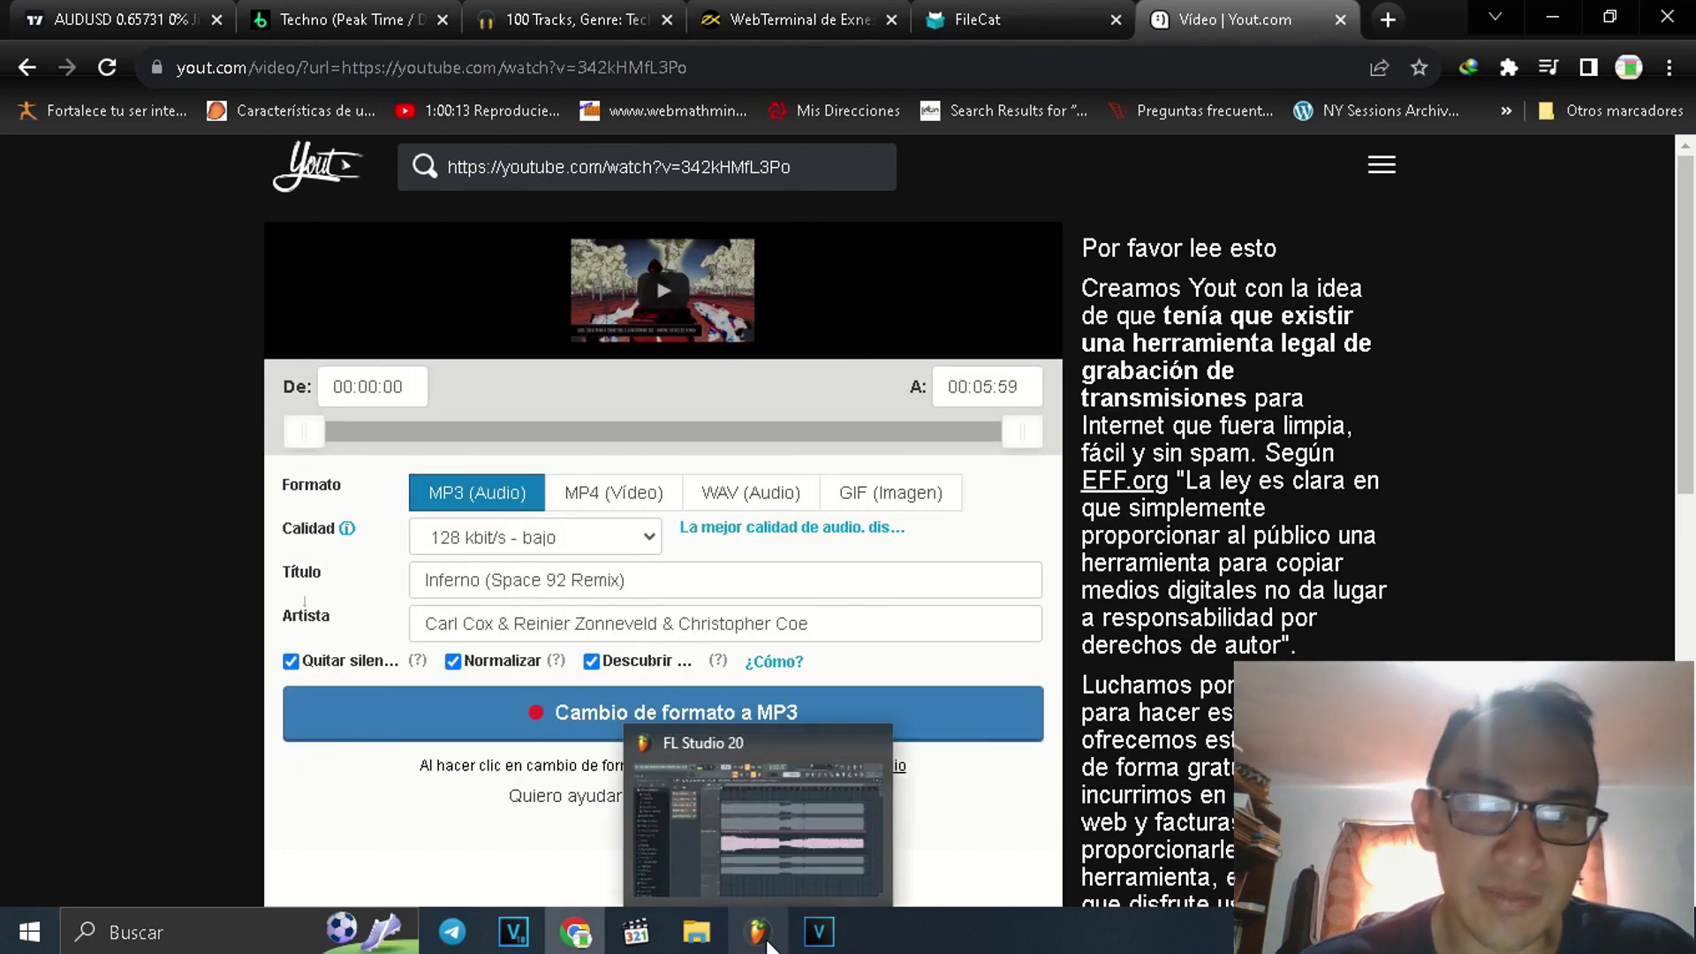
pyautogui.click(879, 842)
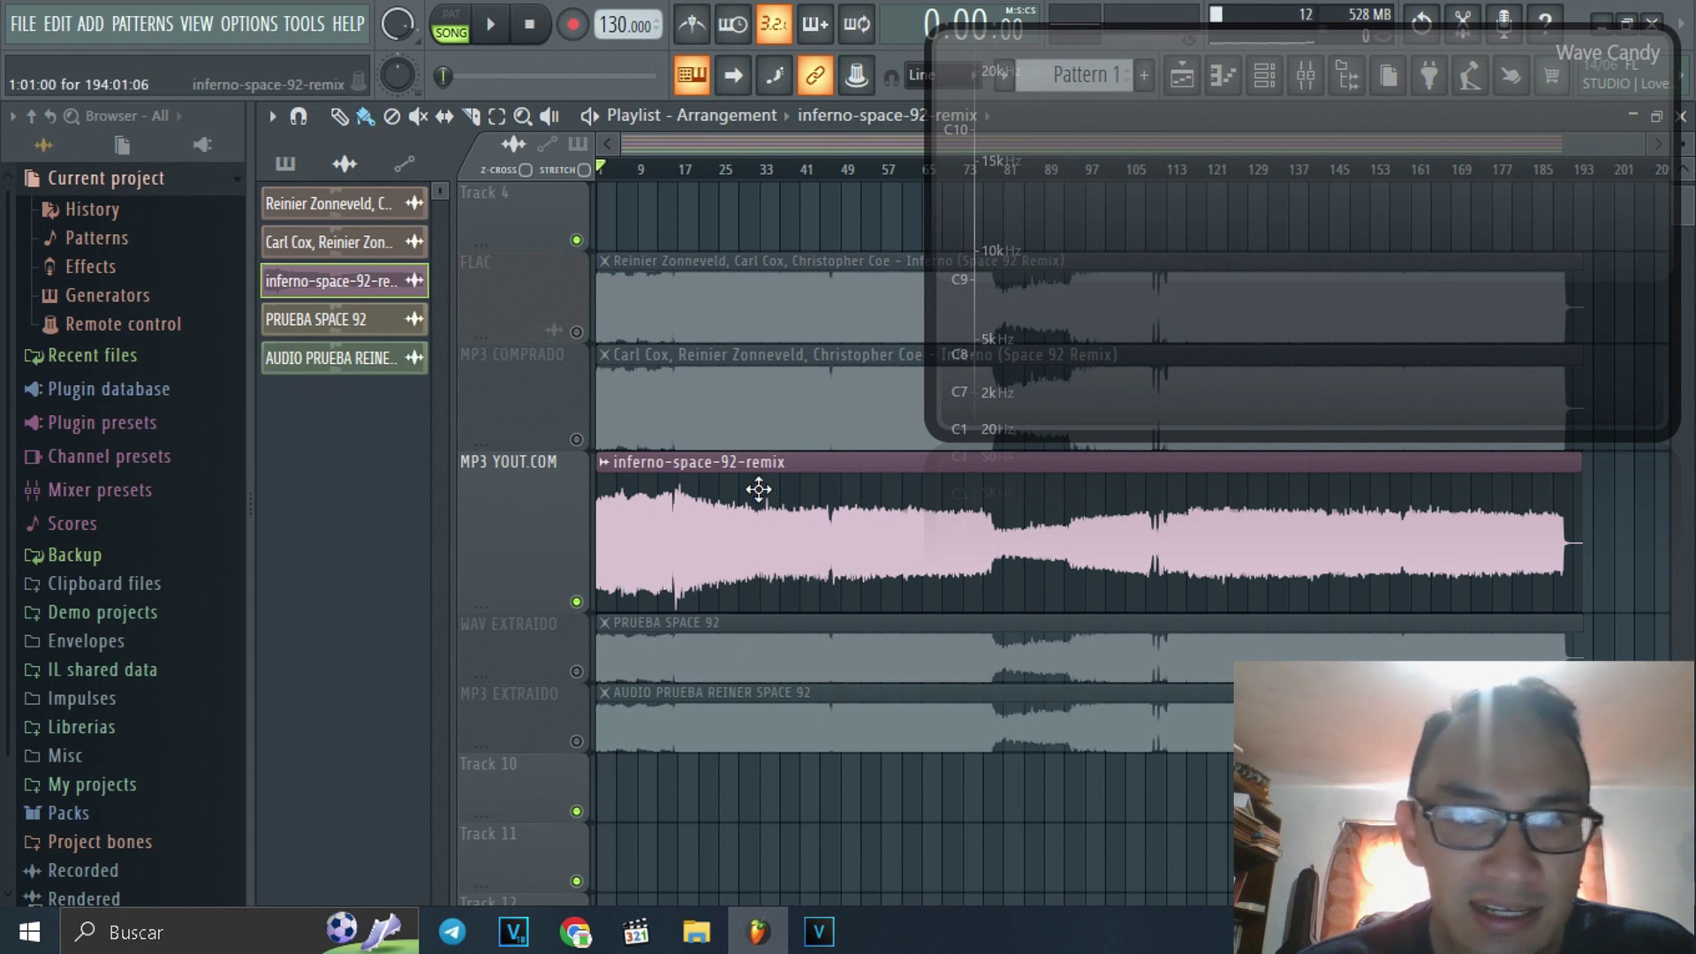
pyautogui.click(576, 439)
pyautogui.moveTo(537, 446); pyautogui.dragTo(557, 565)
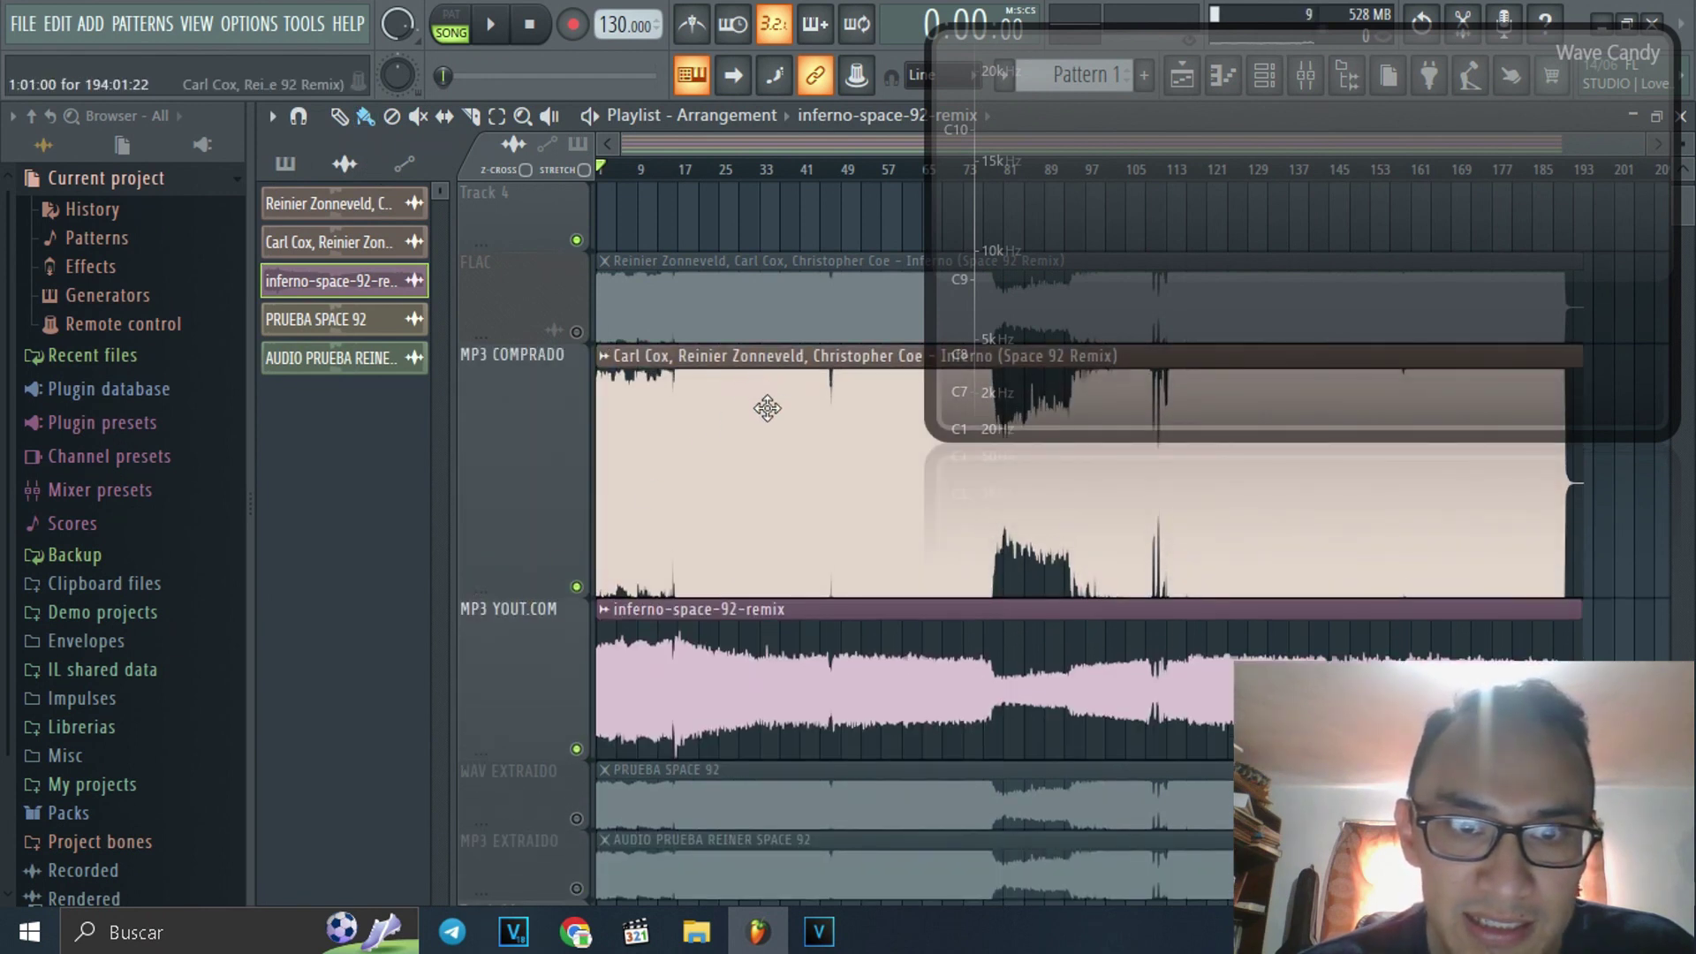
pyautogui.click(576, 587)
pyautogui.moveTo(527, 598); pyautogui.dragTo(531, 456)
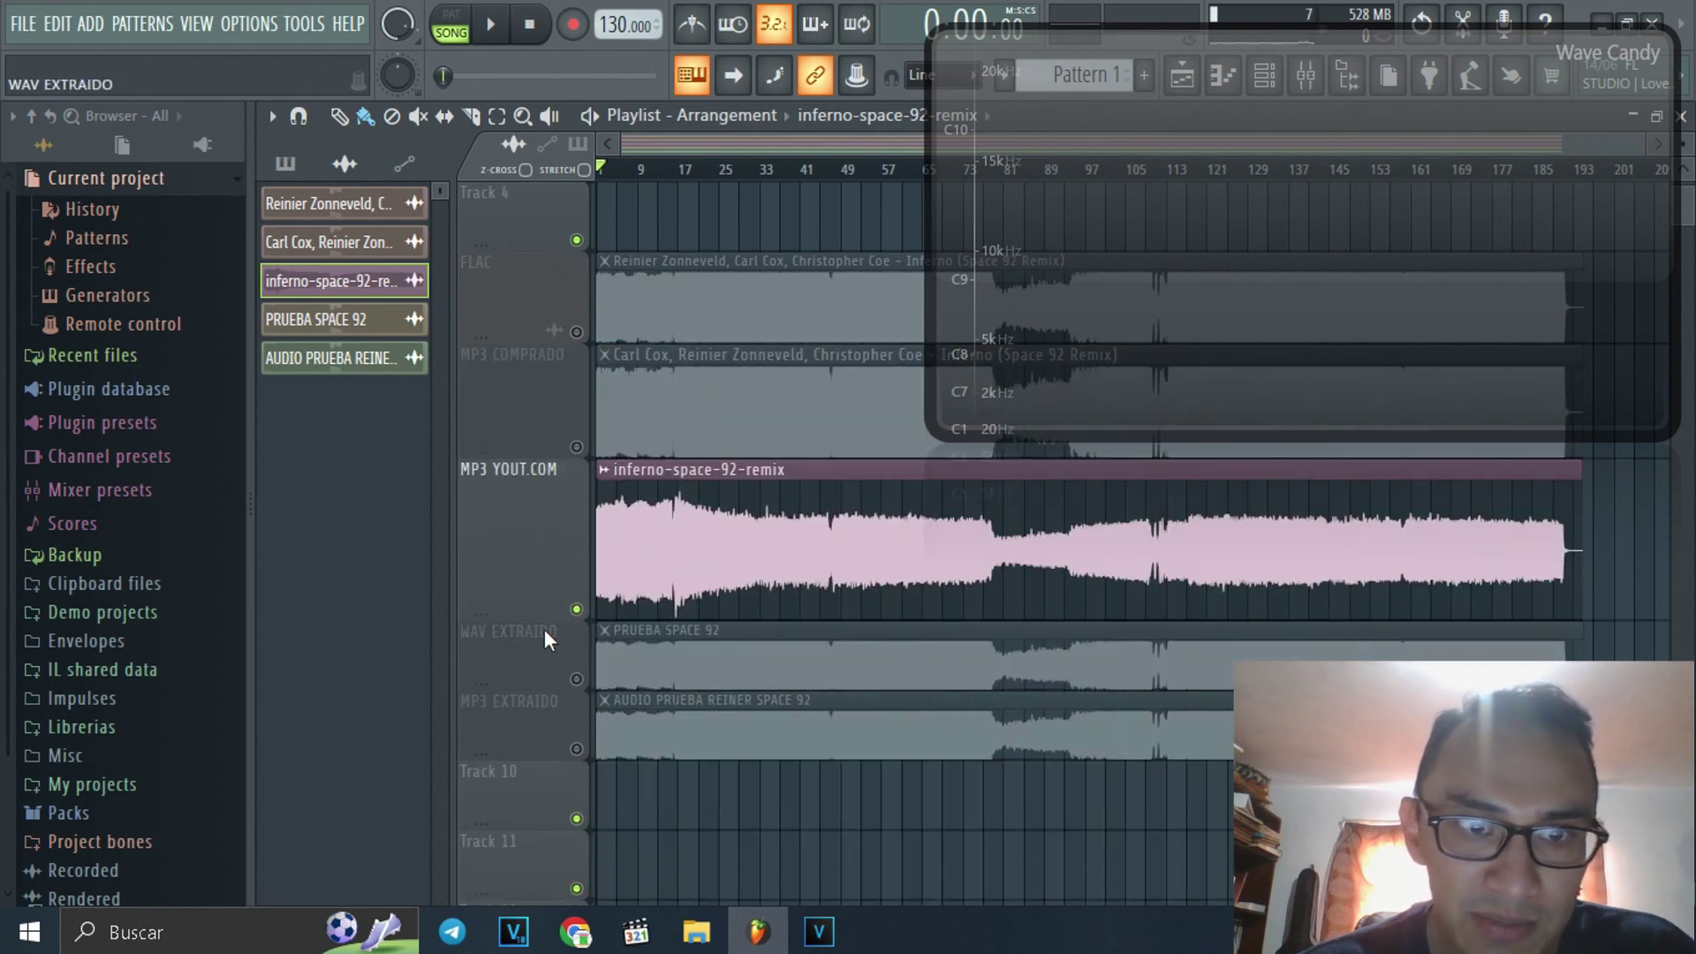
# - Reduce the MP3 YOUT.COM track's height, mute it and unmute the WAV EXTRAIDO track
pyautogui.moveTo(537, 613); pyautogui.dragTo(535, 576)
pyautogui.click(576, 566)
pyautogui.click(576, 636)
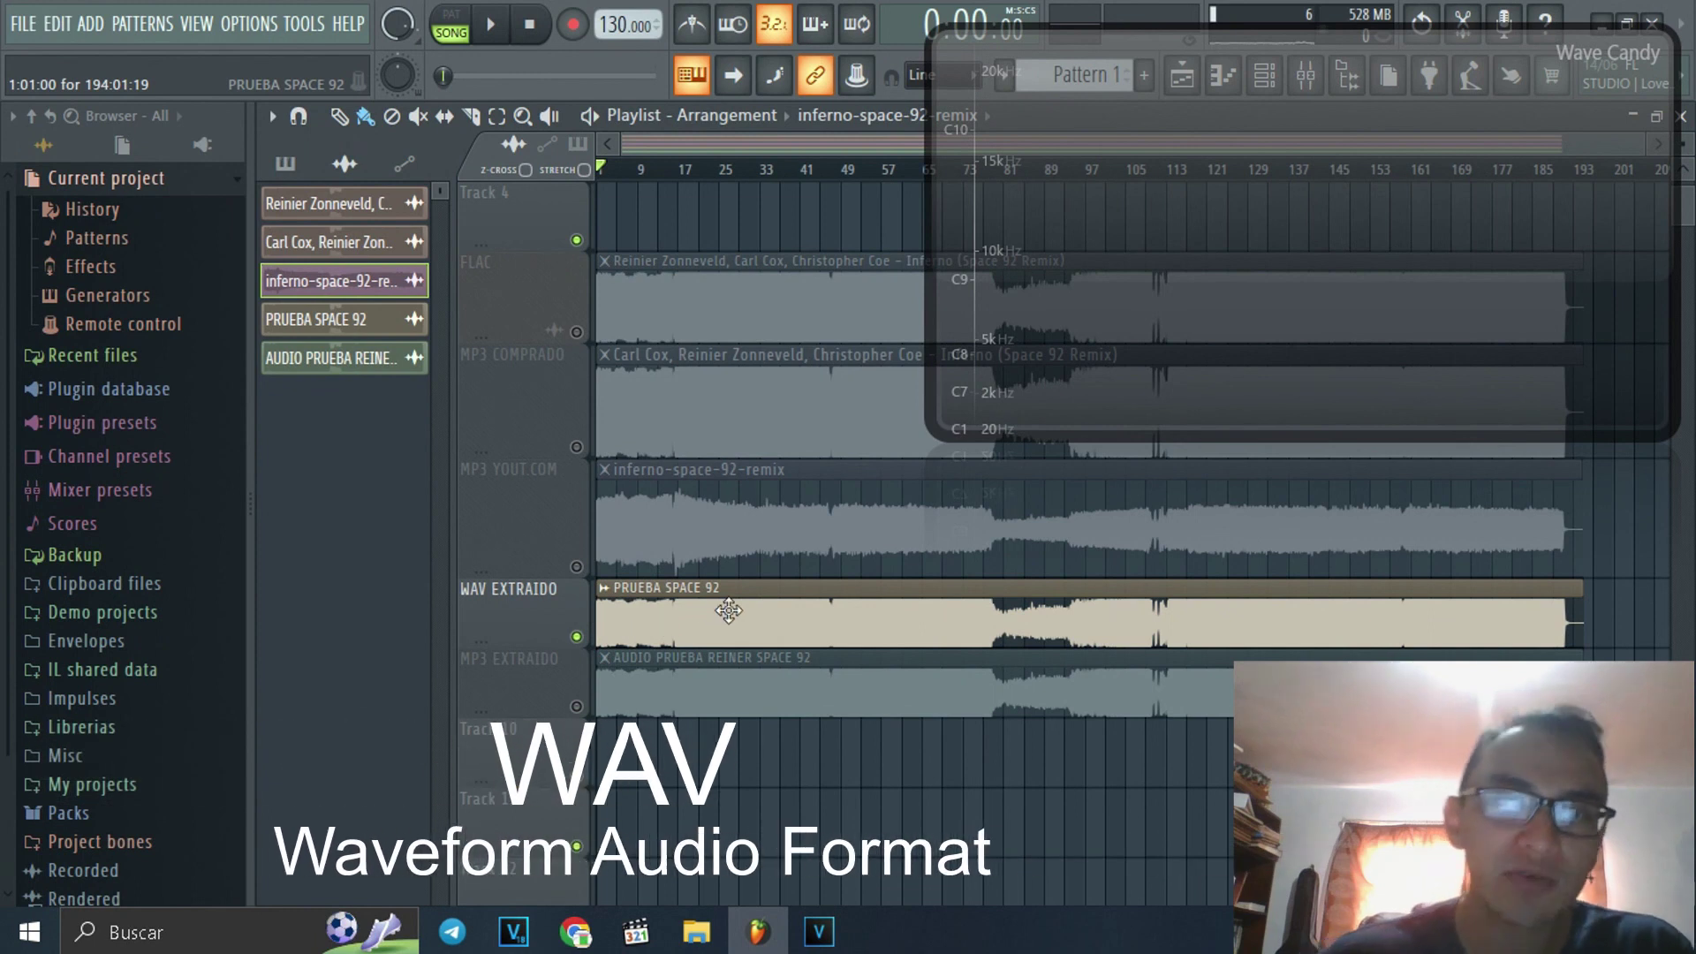
# - Switch to Chrome, go back from the Yout page to the YouTube video, and return to FL Studio
pyautogui.click(587, 929)
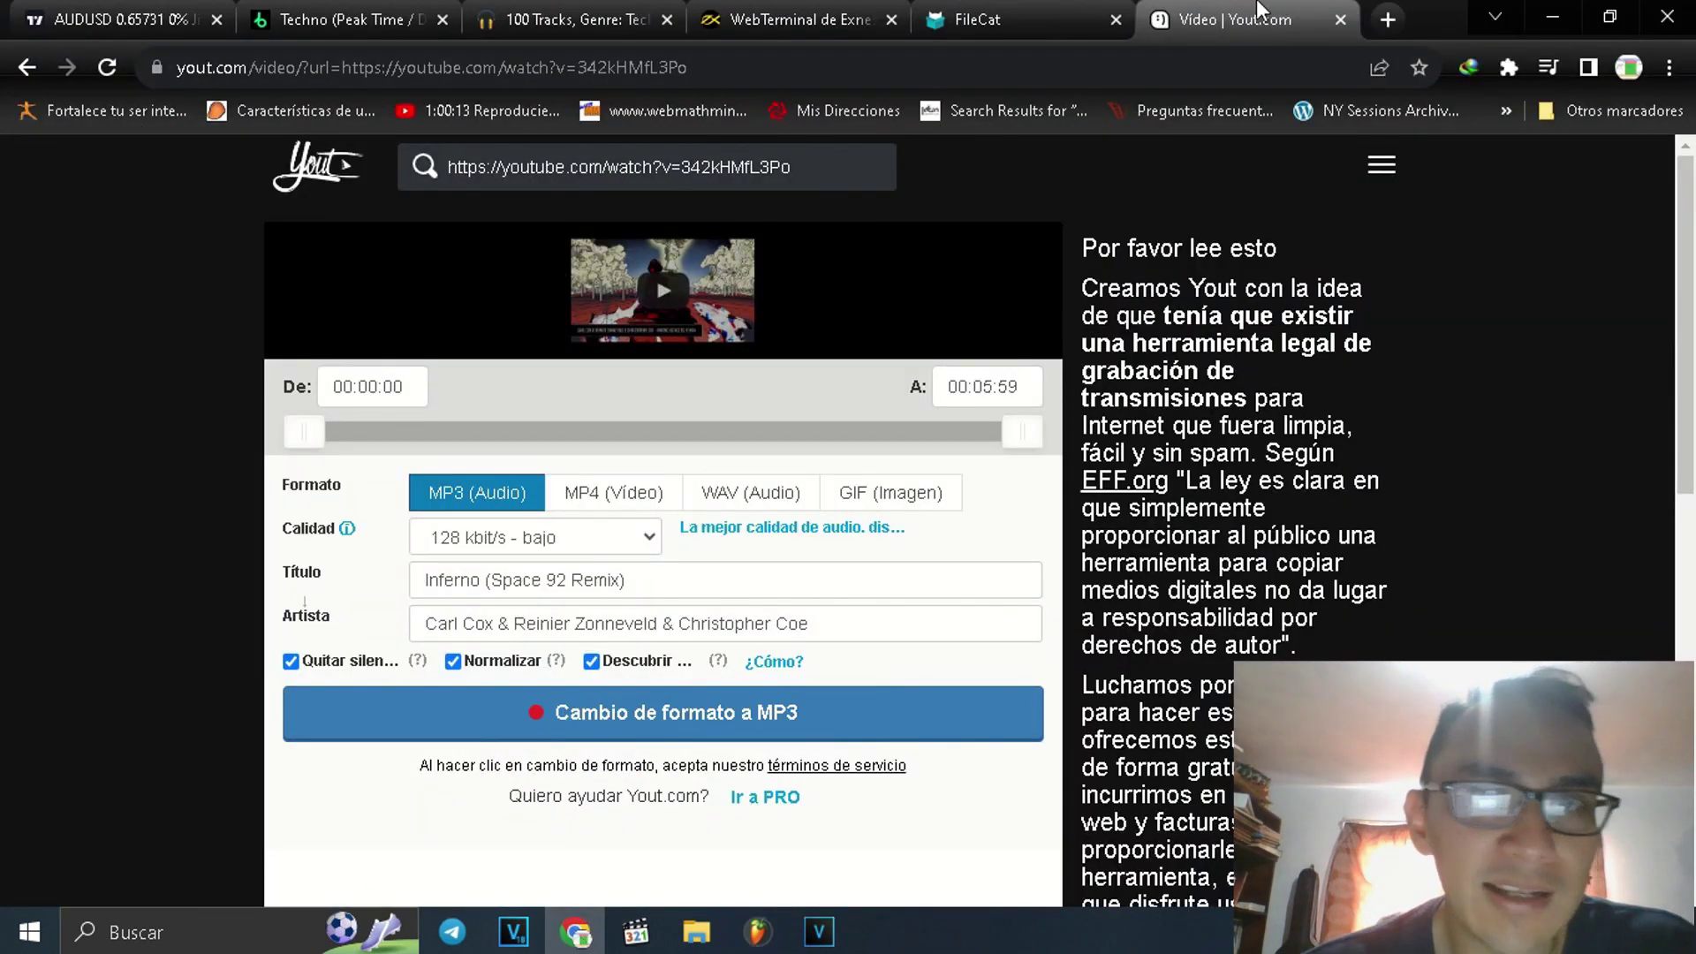
pyautogui.click(26, 67)
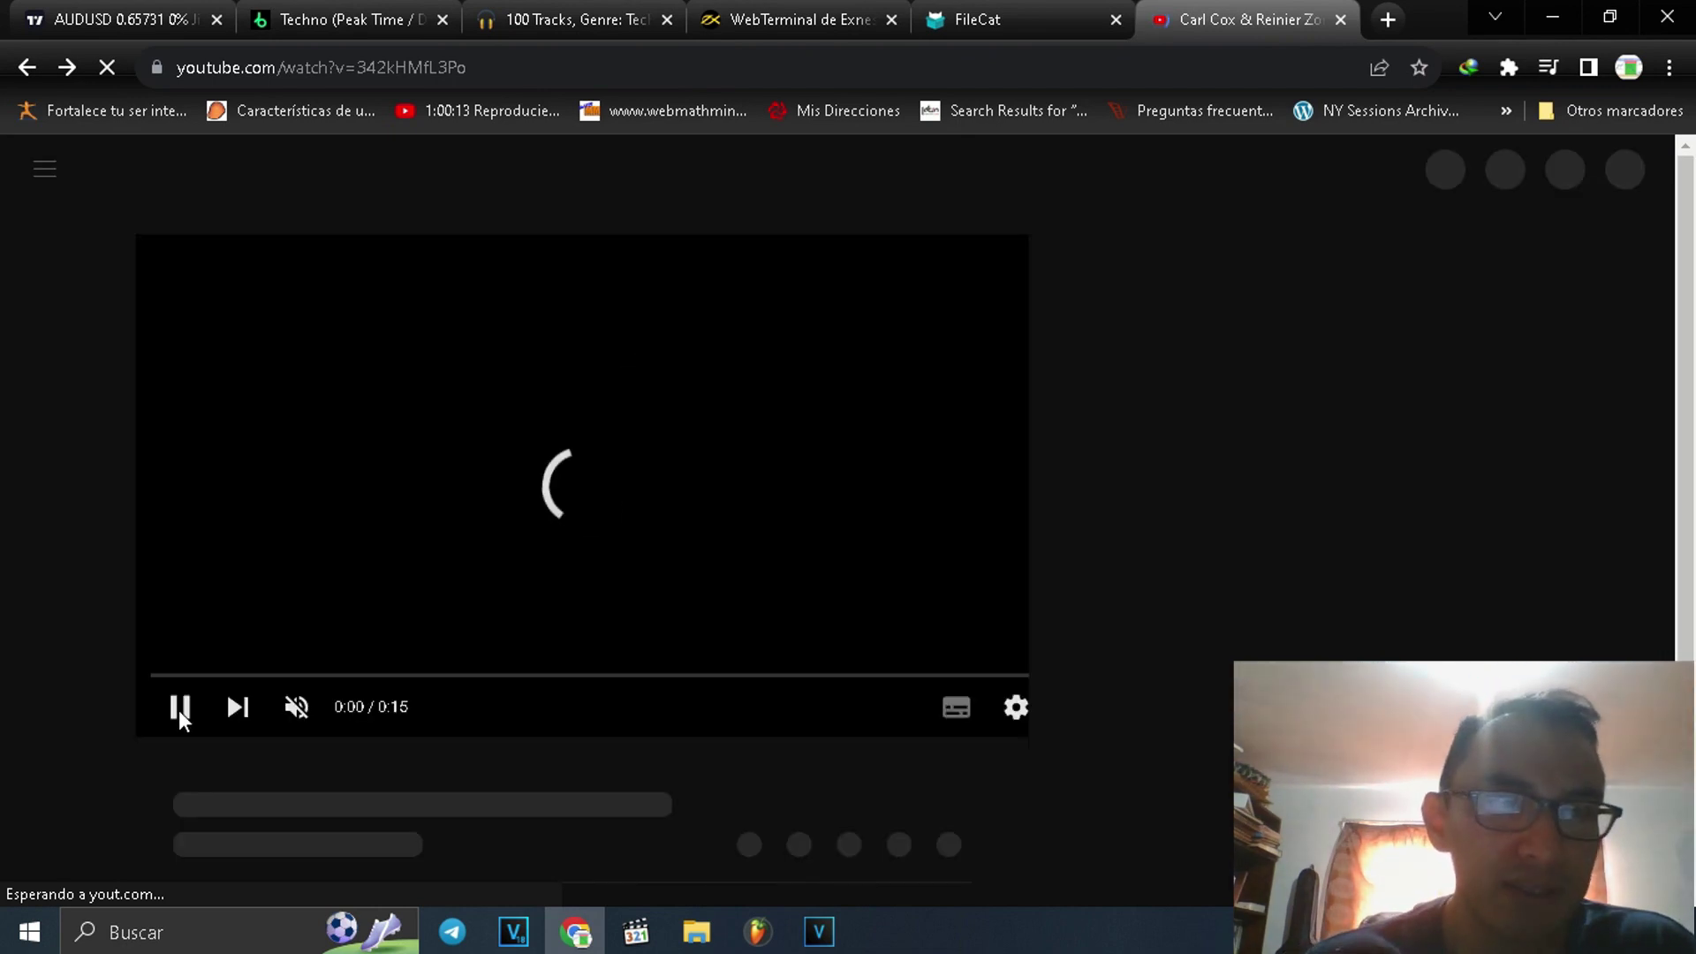
pyautogui.click(1552, 18)
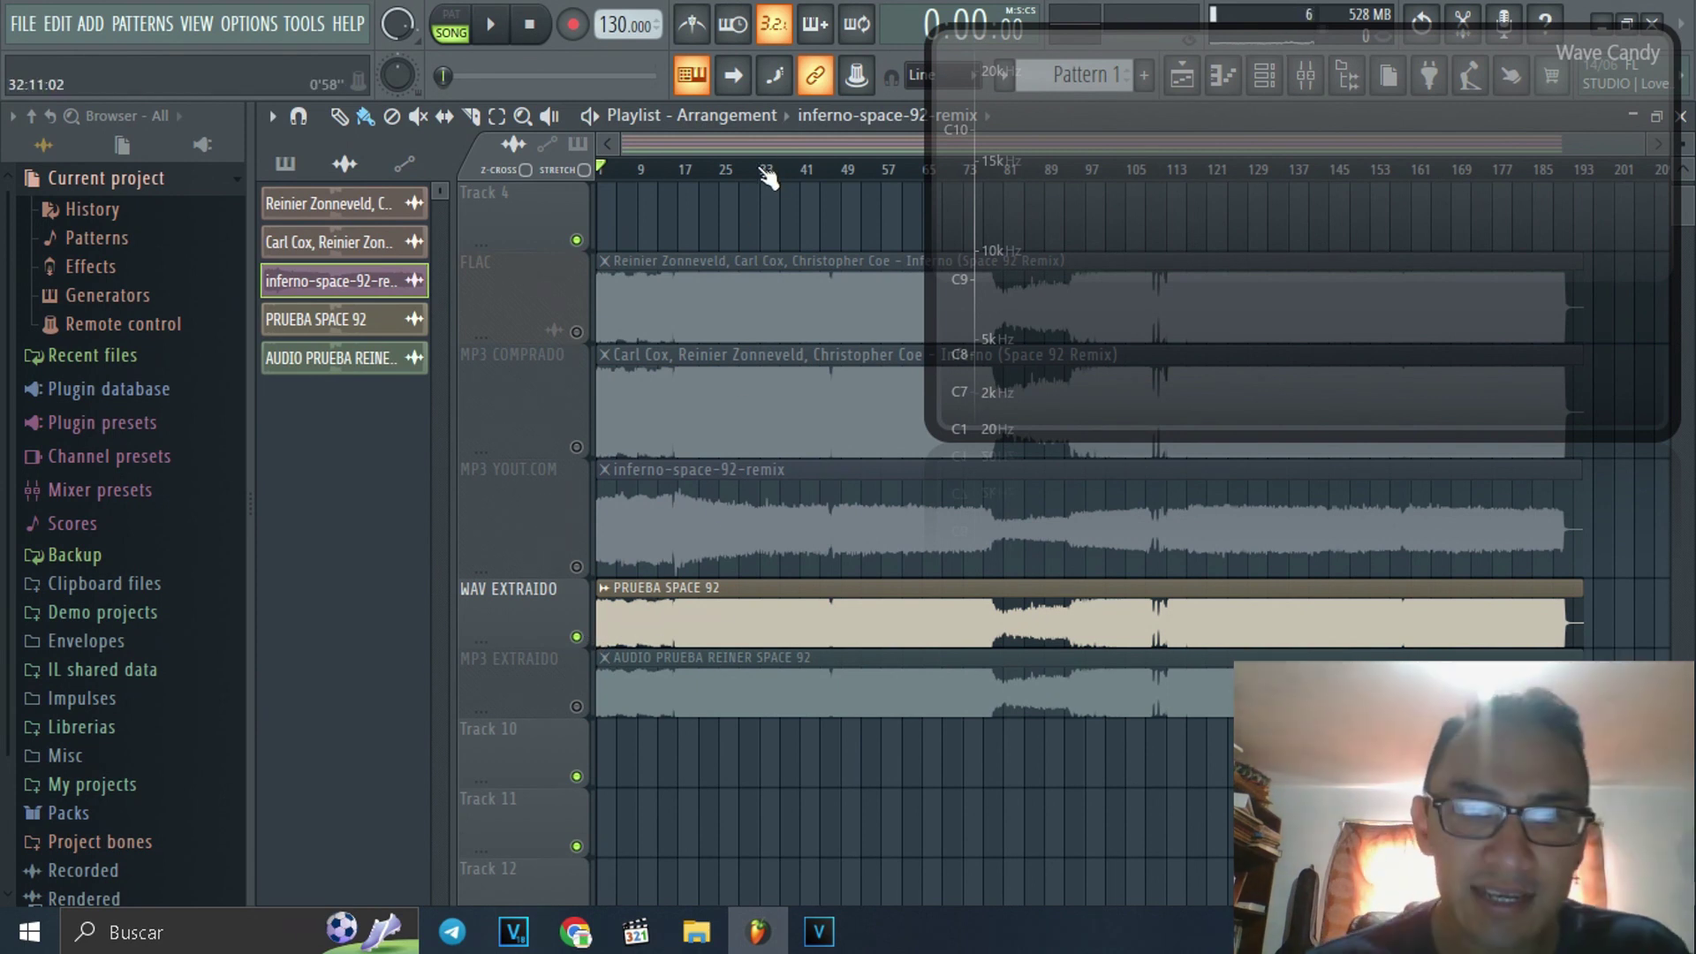
# - Enlarge the WAV EXTRAIDO track to inspect its waveform, and make MP3 EXTRAIDO the only unmuted audio track in its place
pyautogui.moveTo(522, 650); pyautogui.dragTo(525, 700)
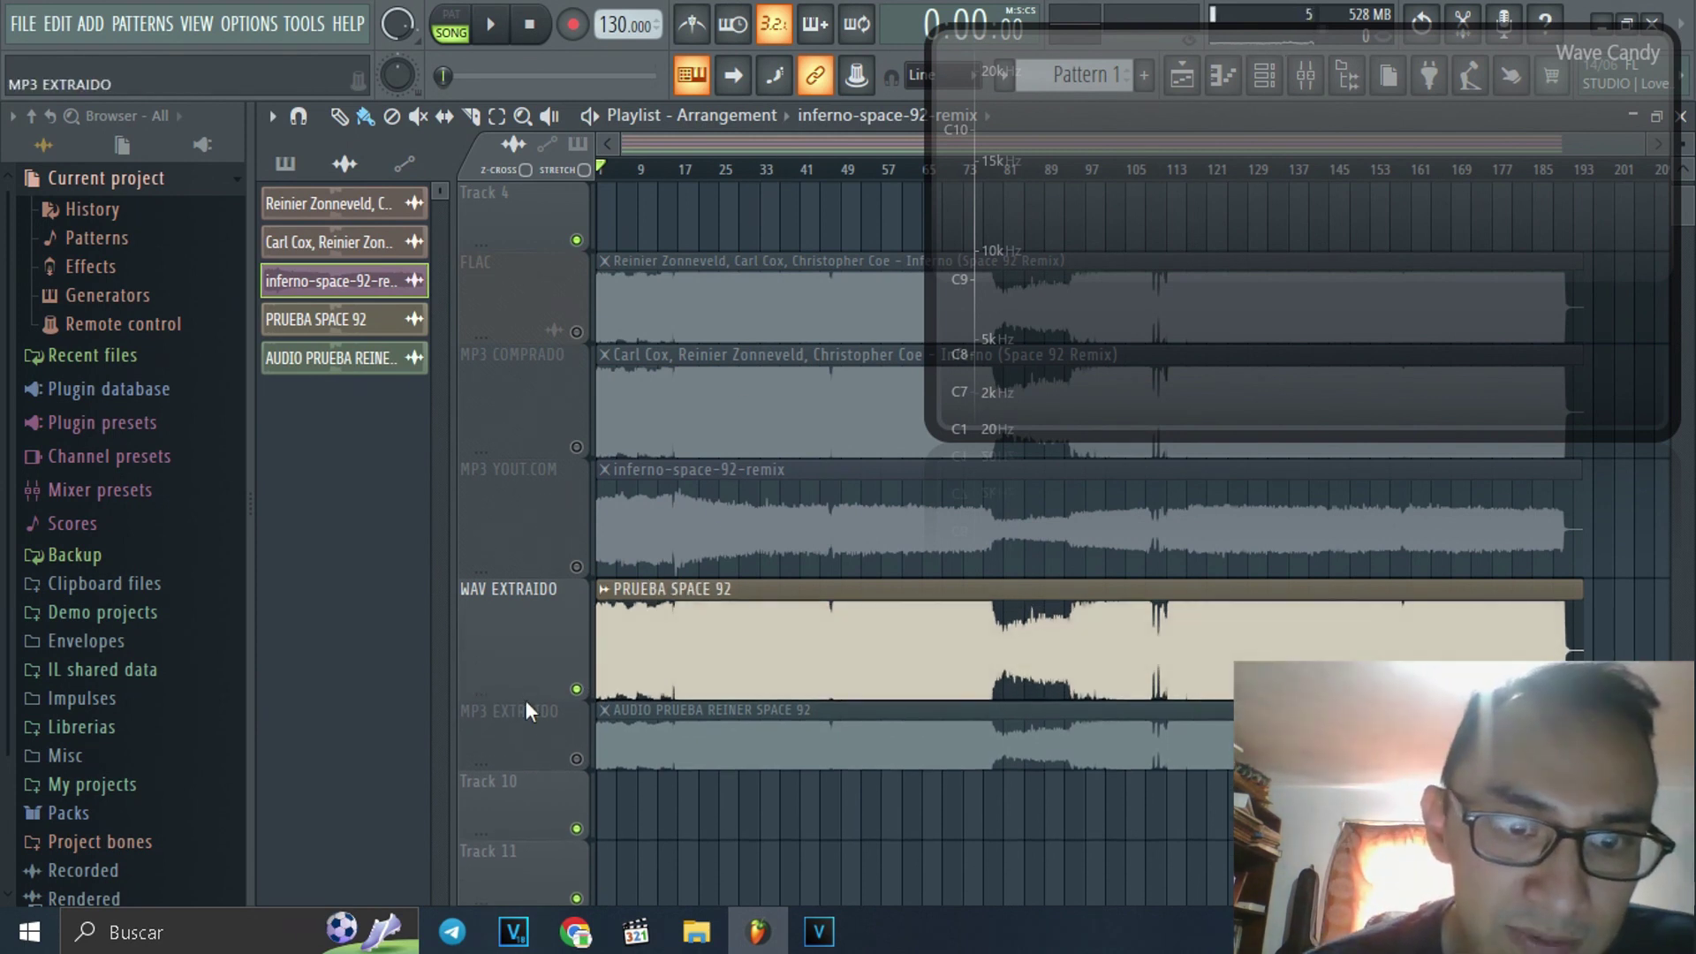
pyautogui.scroll(2, 527, 697)
pyautogui.scroll(-4, 527, 698)
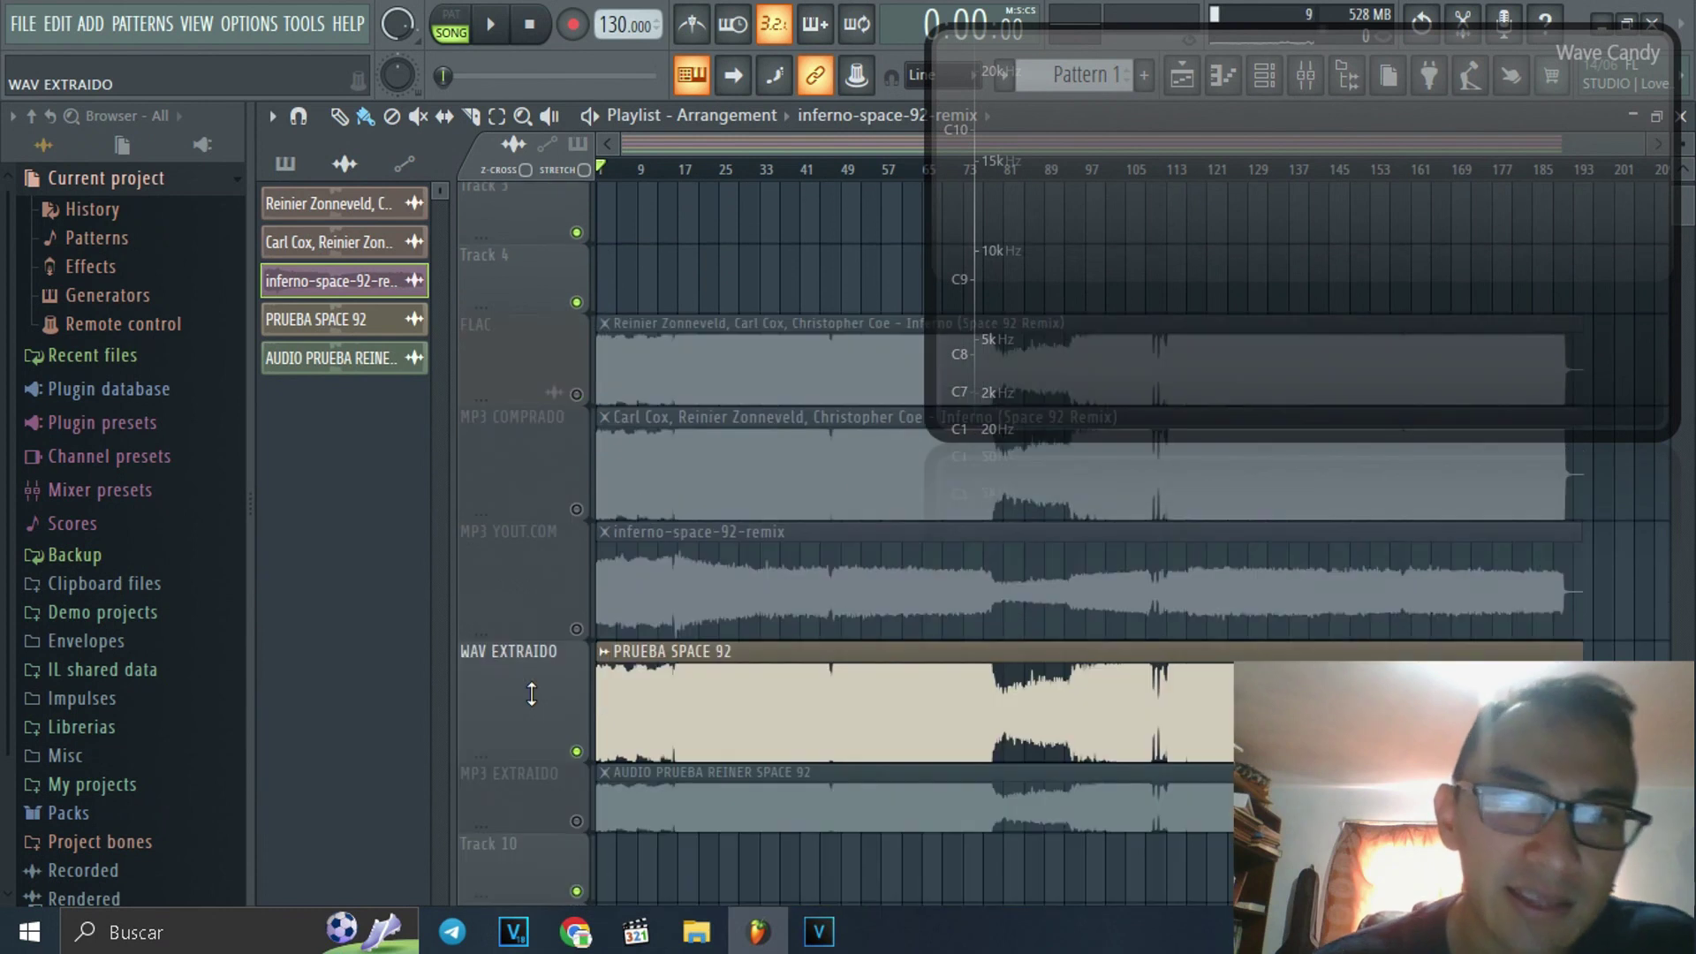
pyautogui.click(847, 607)
pyautogui.scroll(3, 844, 601)
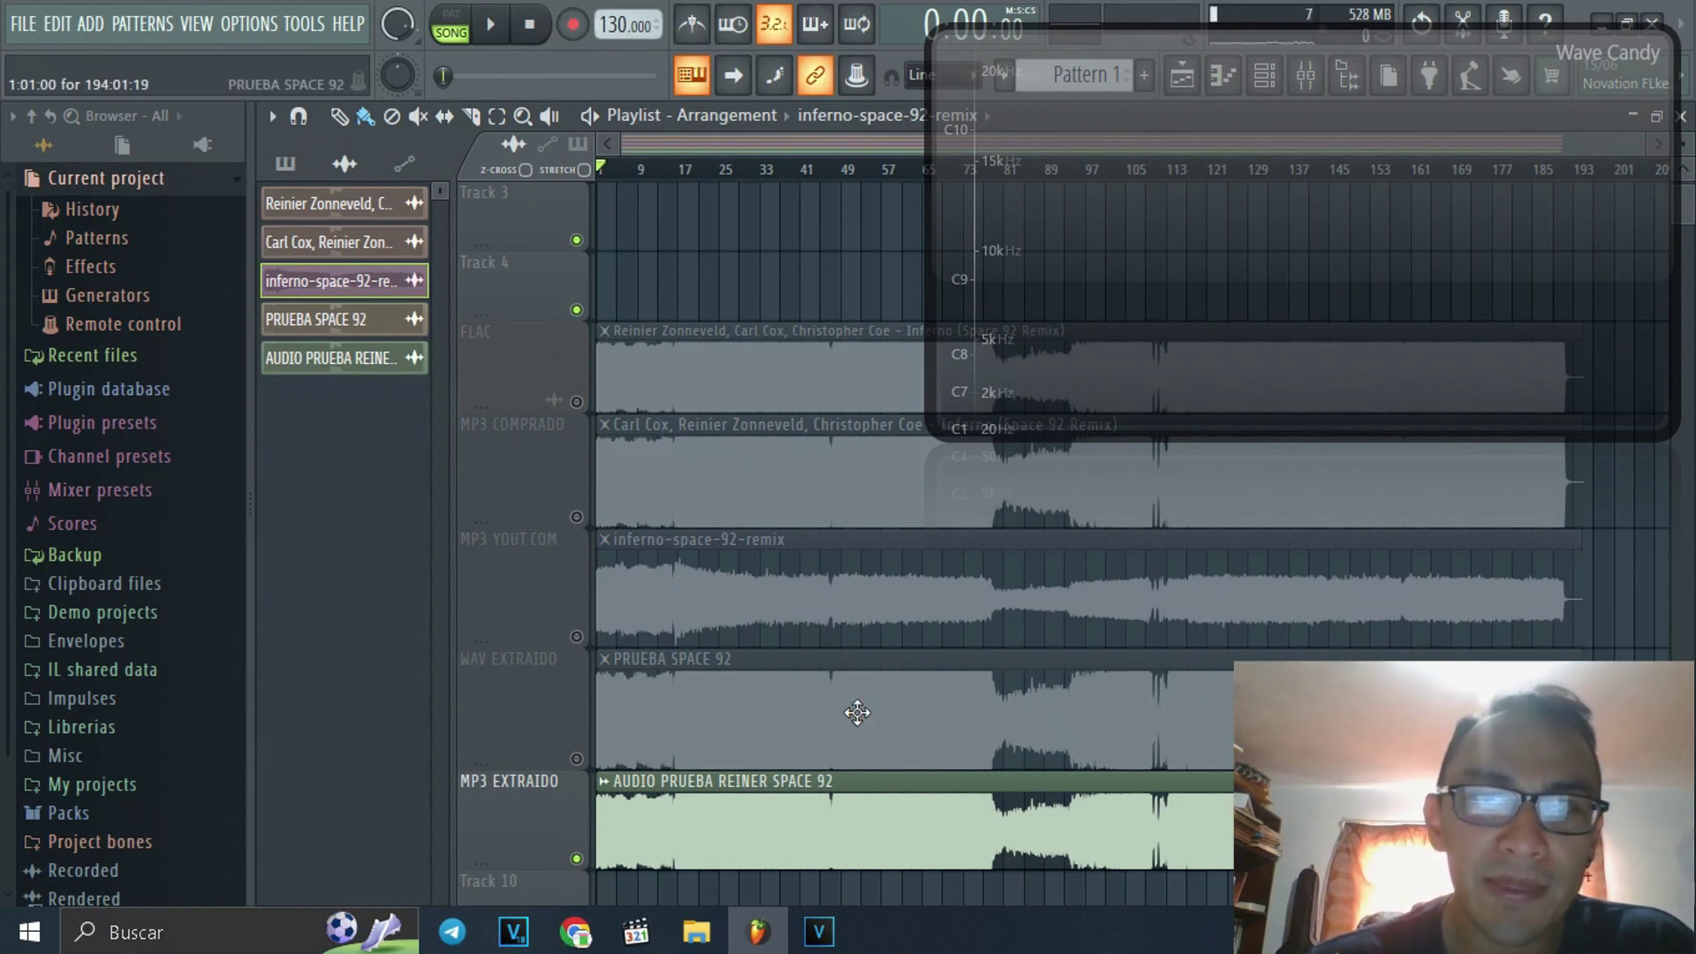
pyautogui.scroll(-1, 854, 712)
pyautogui.scroll(3, 848, 698)
pyautogui.scroll(-2, 629, 721)
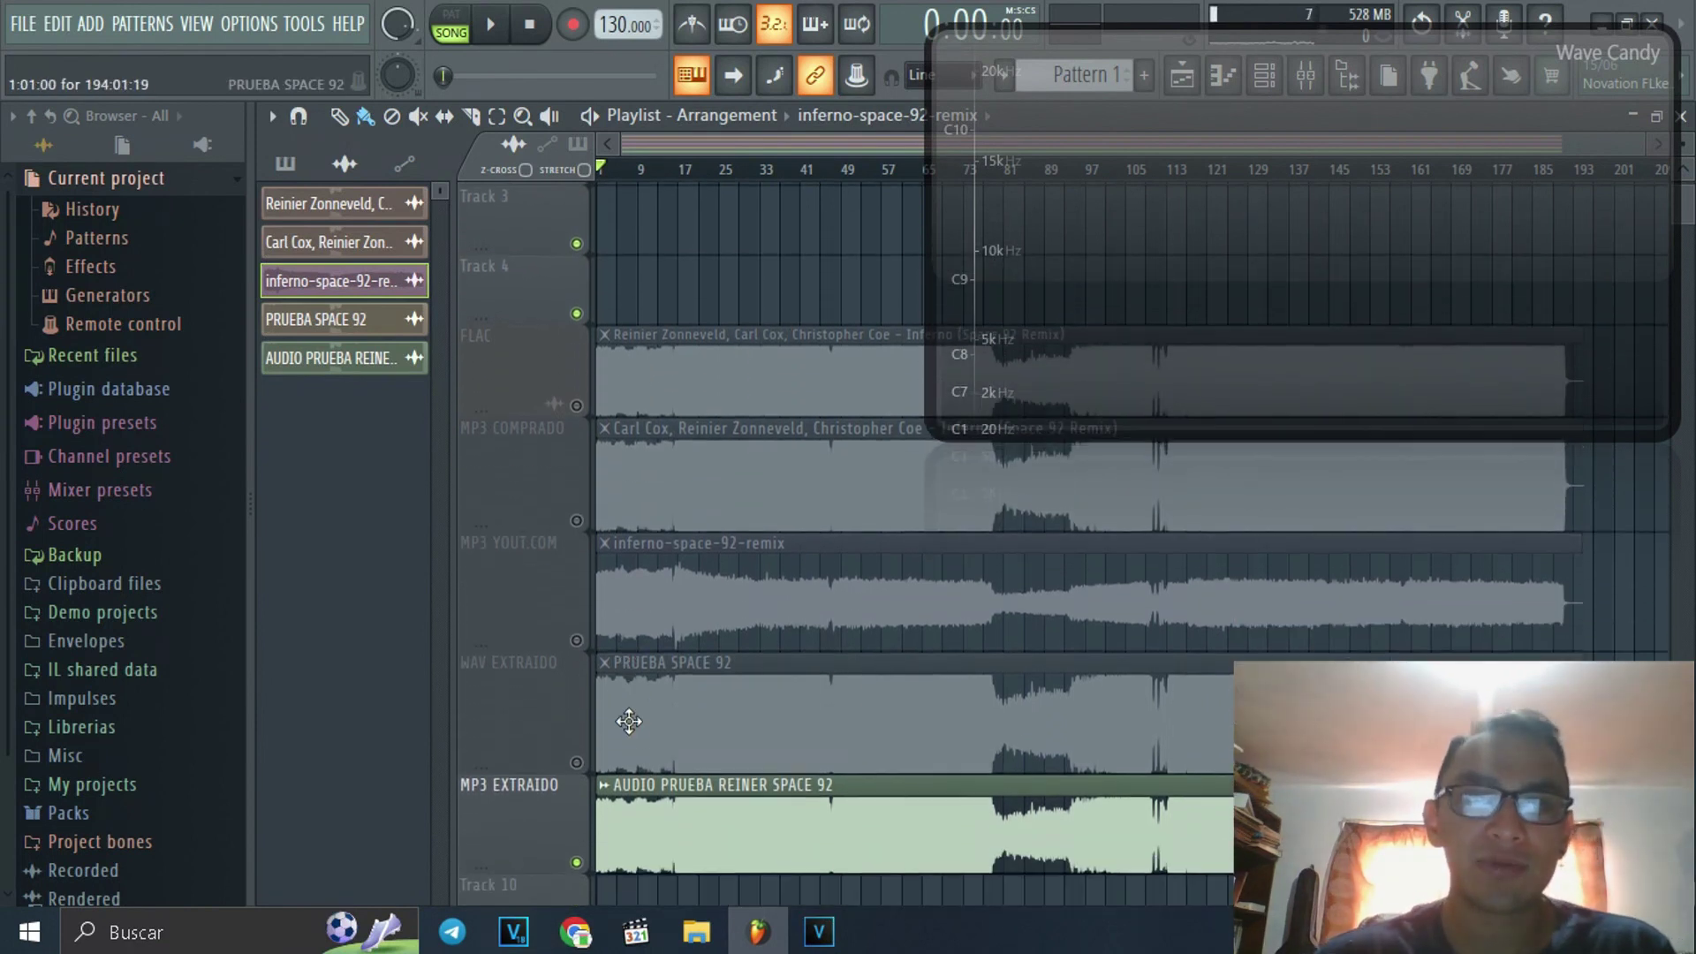
# - Switch from MP3 EXTRAIDO to the FLAC track and play it to examine its spectrum in Wave Candy
pyautogui.click(583, 402)
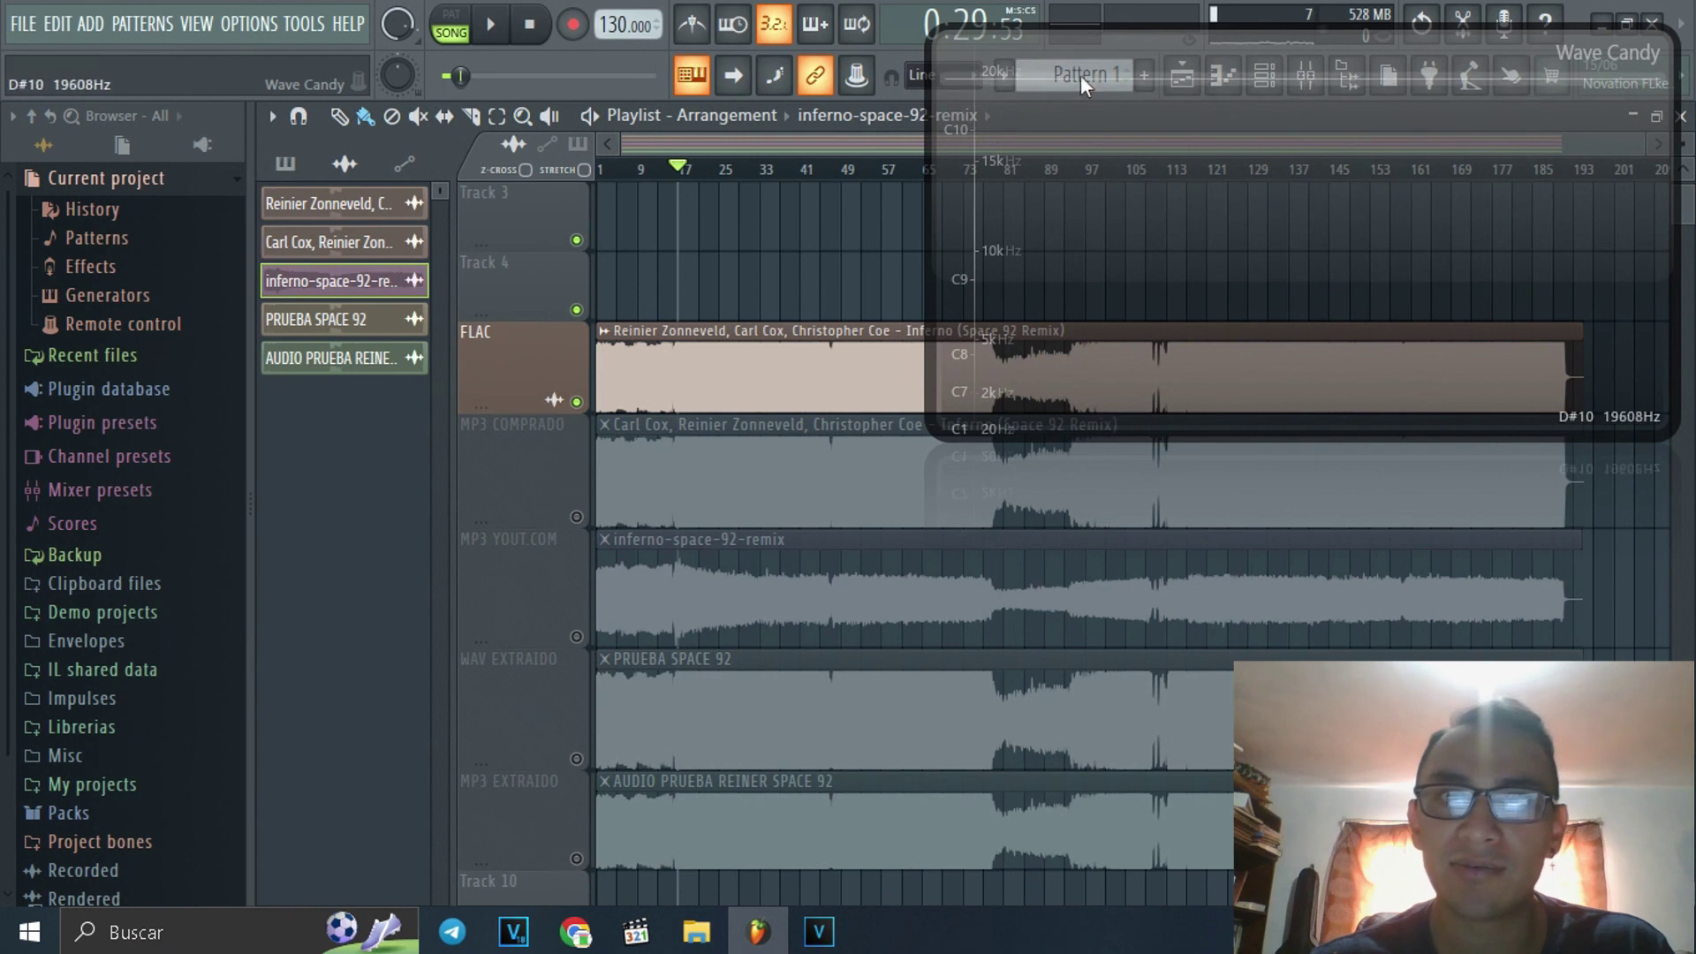
pyautogui.press('space')
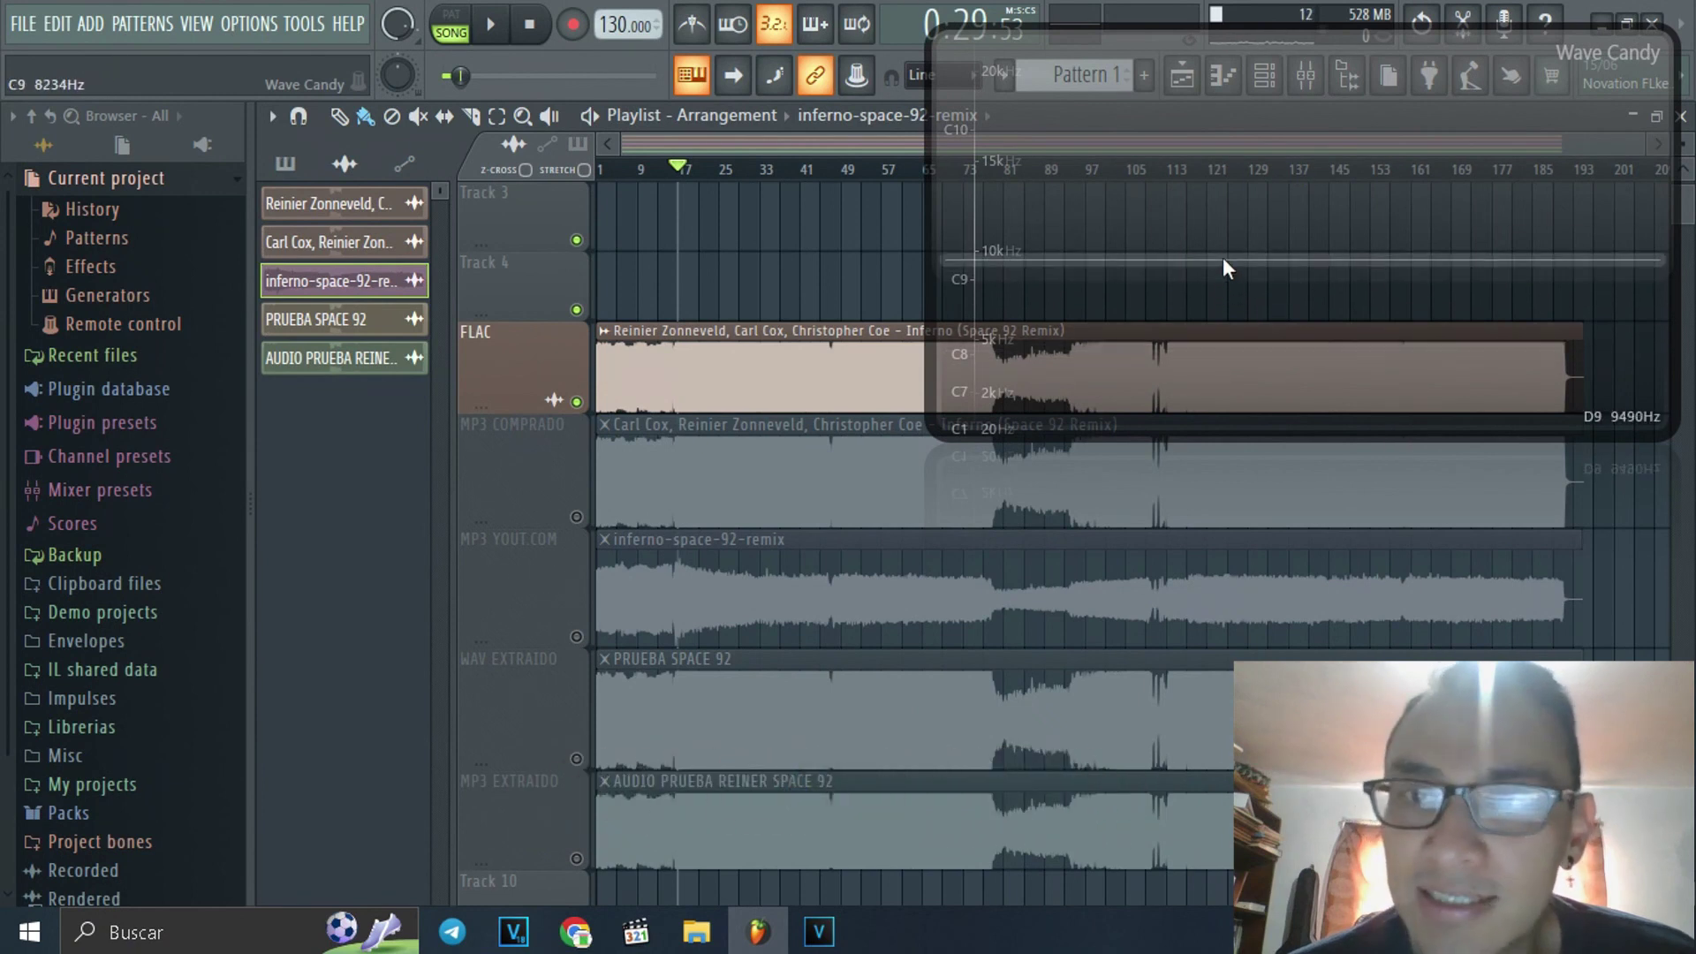
pyautogui.press('space')
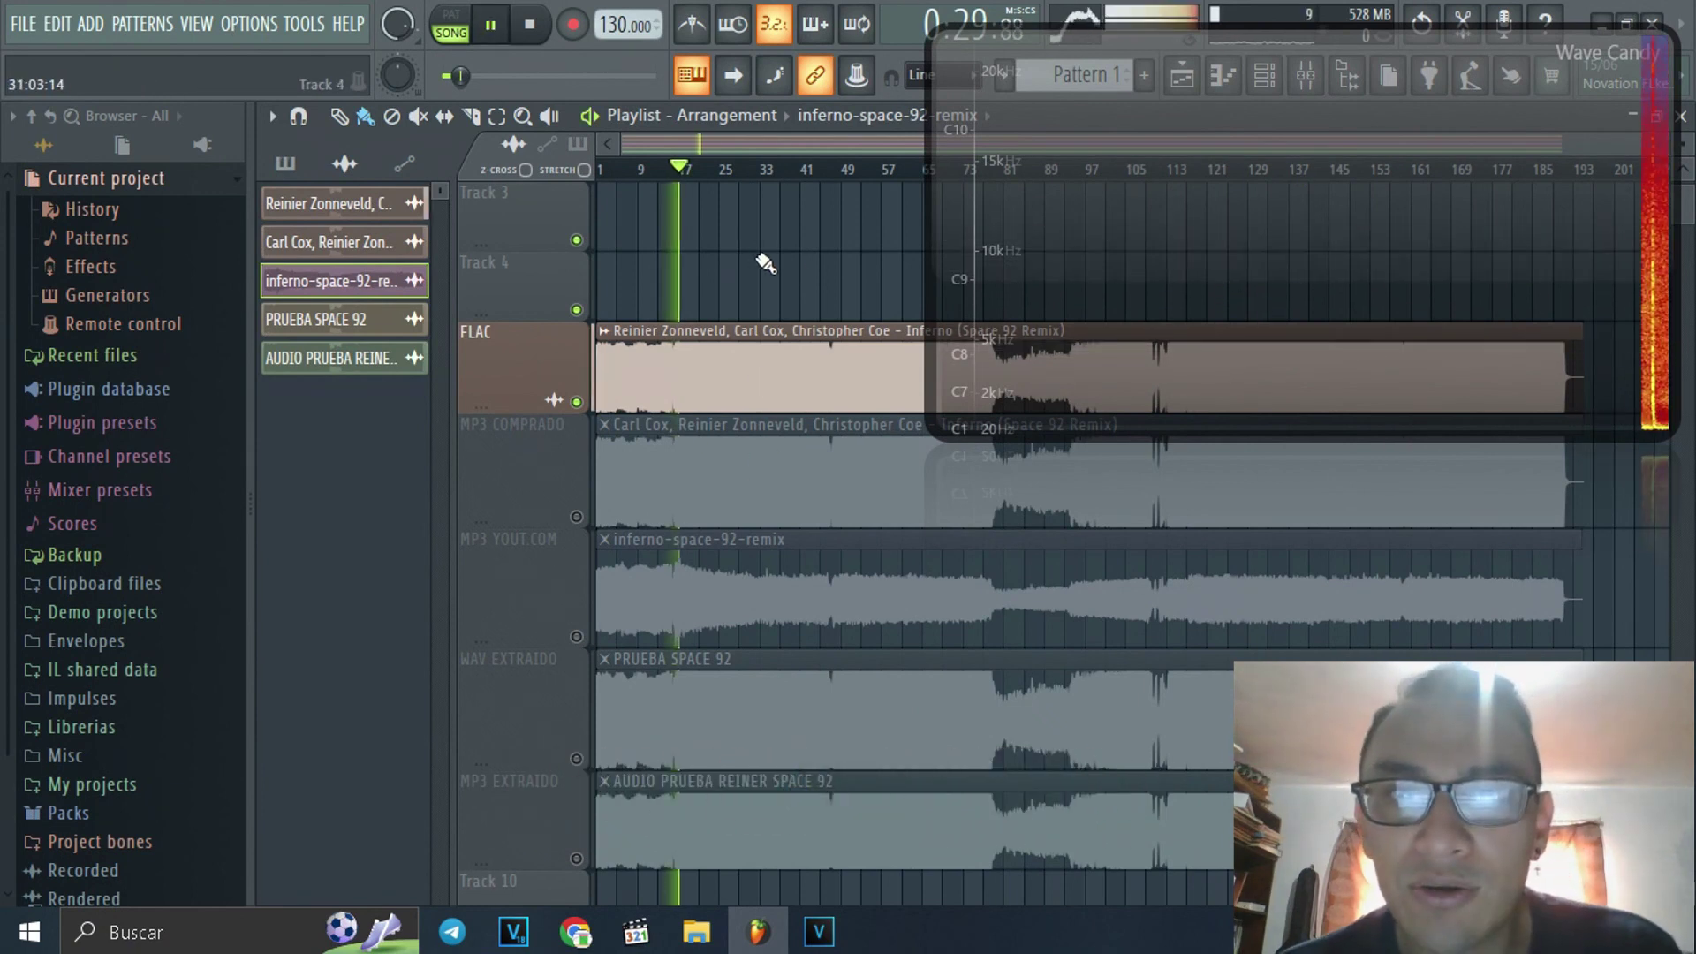
pyautogui.press('space')
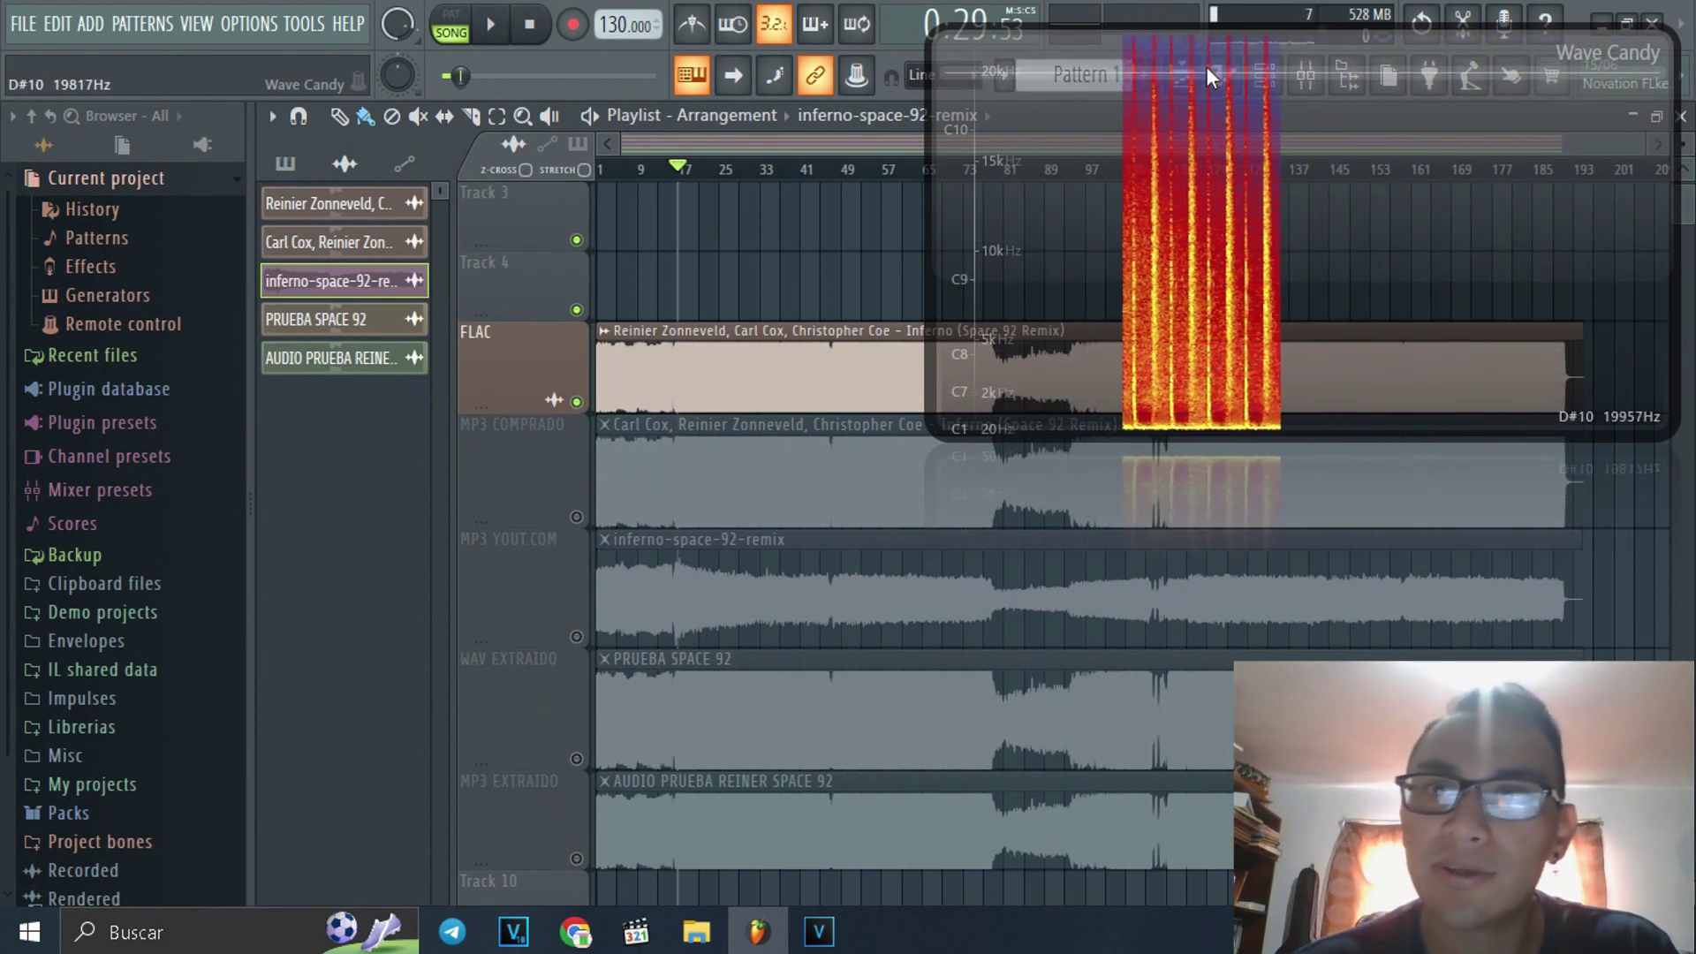
# - Mute FLAC, unmute MP3 COMPRADO and play it to examine the purchased MP3's spectrum
pyautogui.click(576, 517)
pyautogui.click(577, 402)
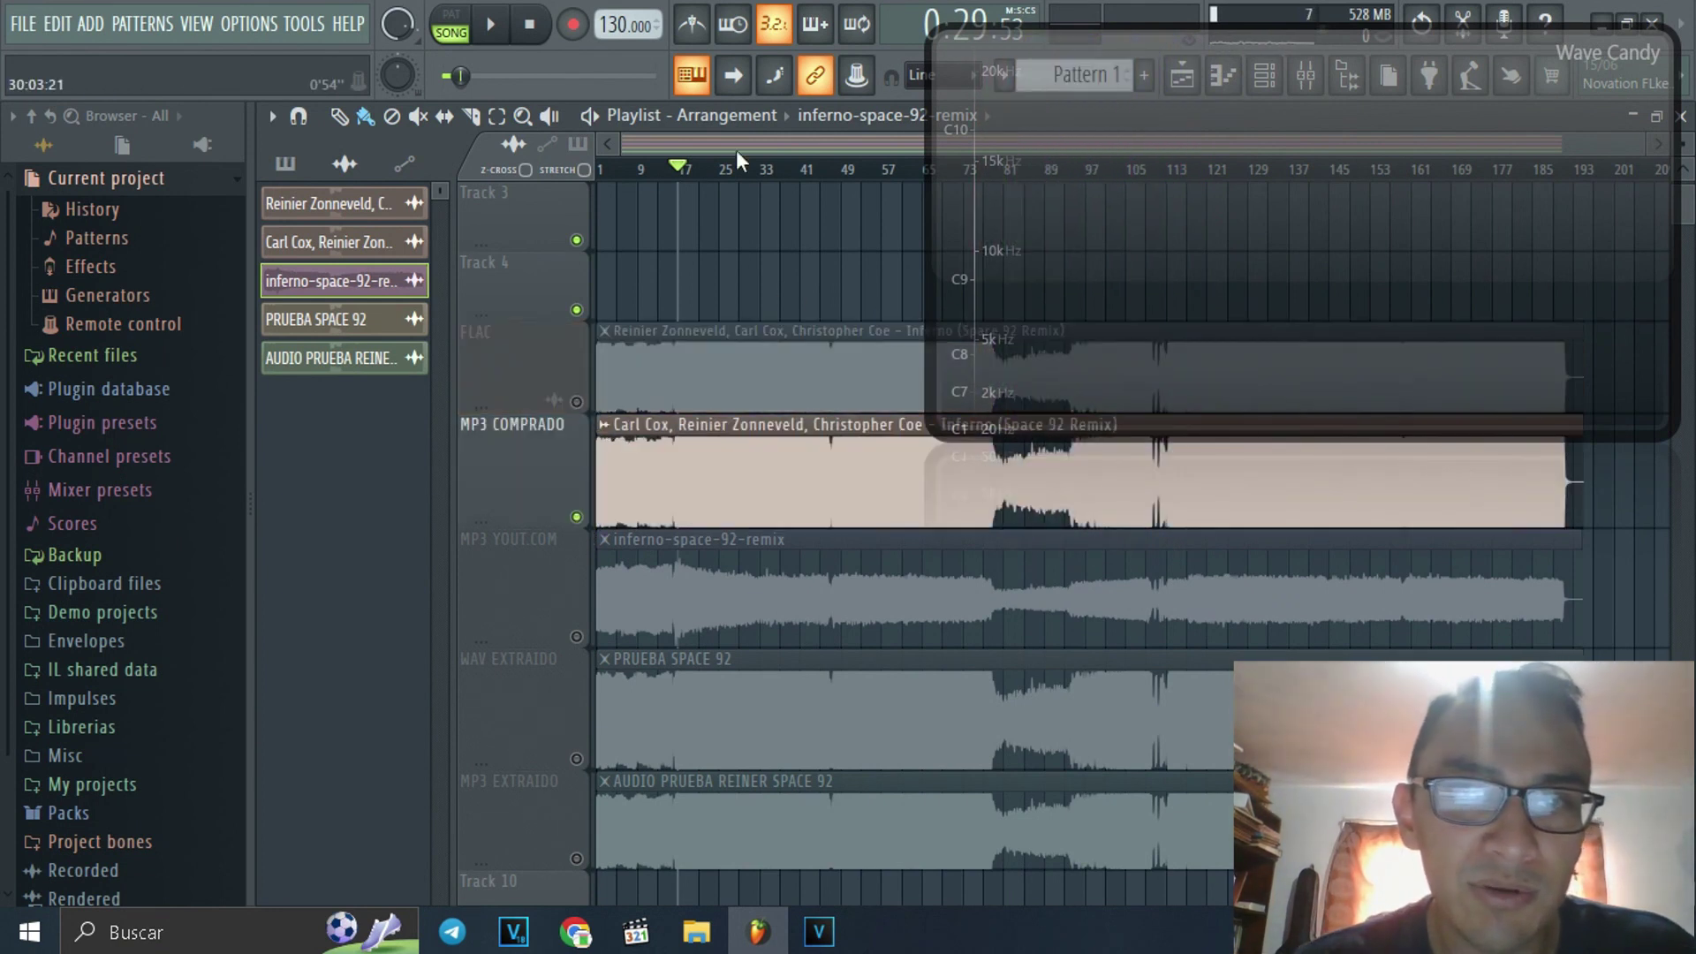
pyautogui.press('space')
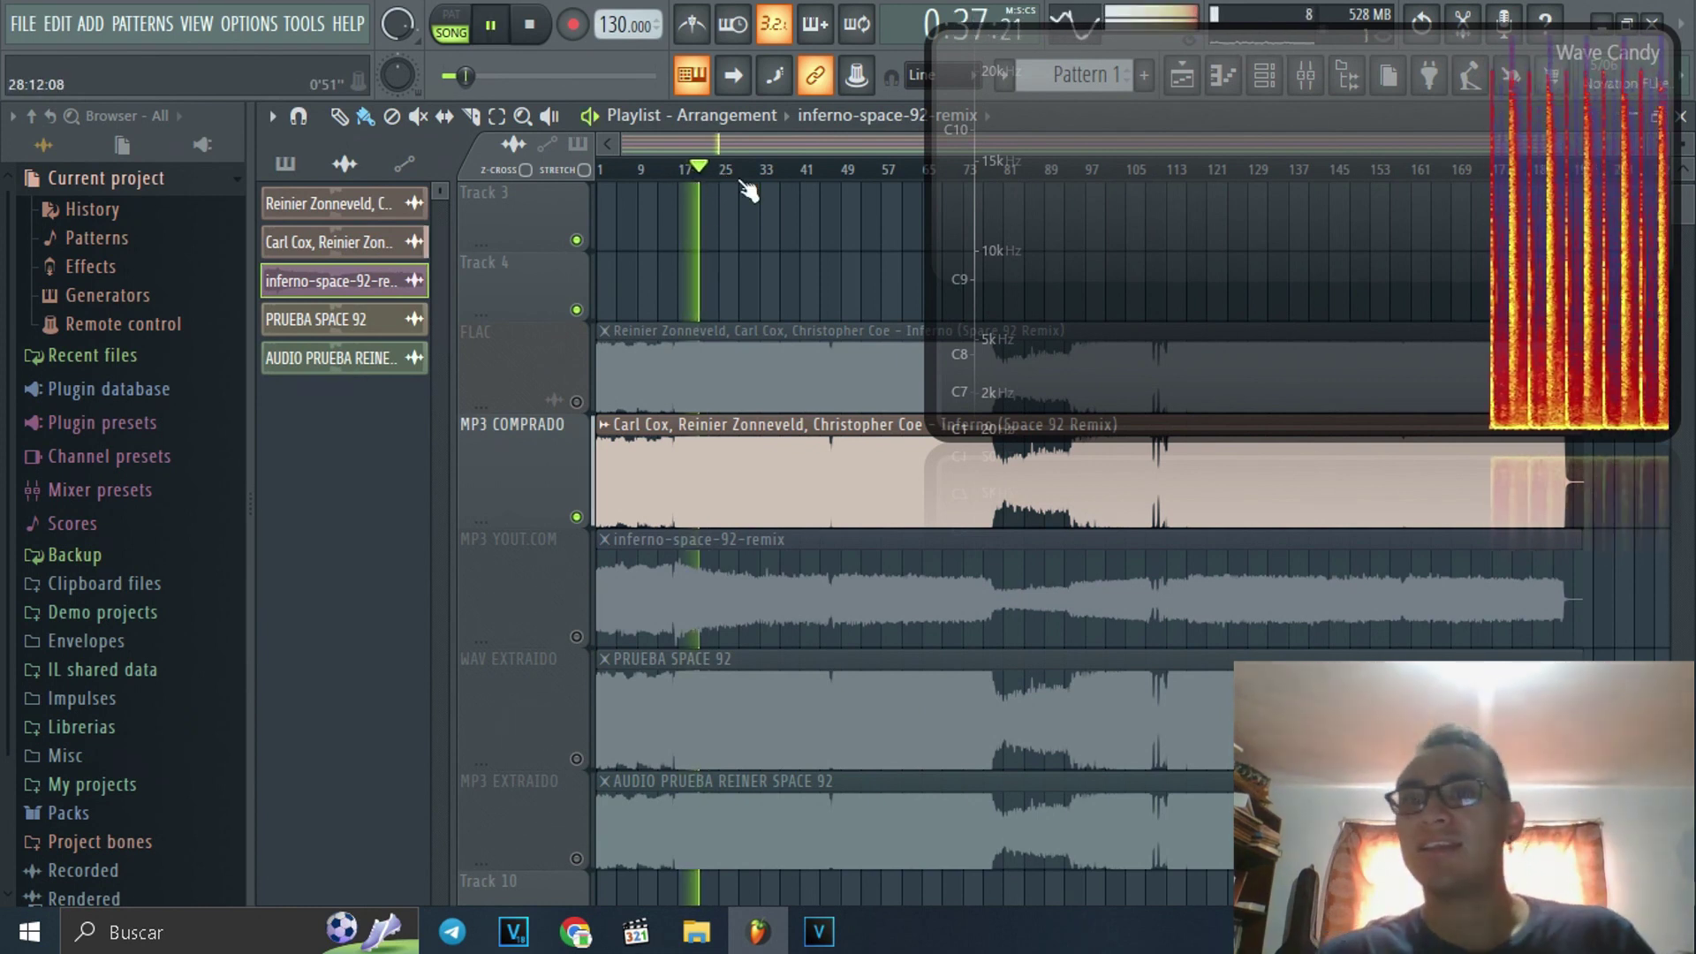
pyautogui.press('space')
# - Swap MP3 COMPRADO back to the FLAC track and replay the passage to compare their spectra
pyautogui.click(577, 401)
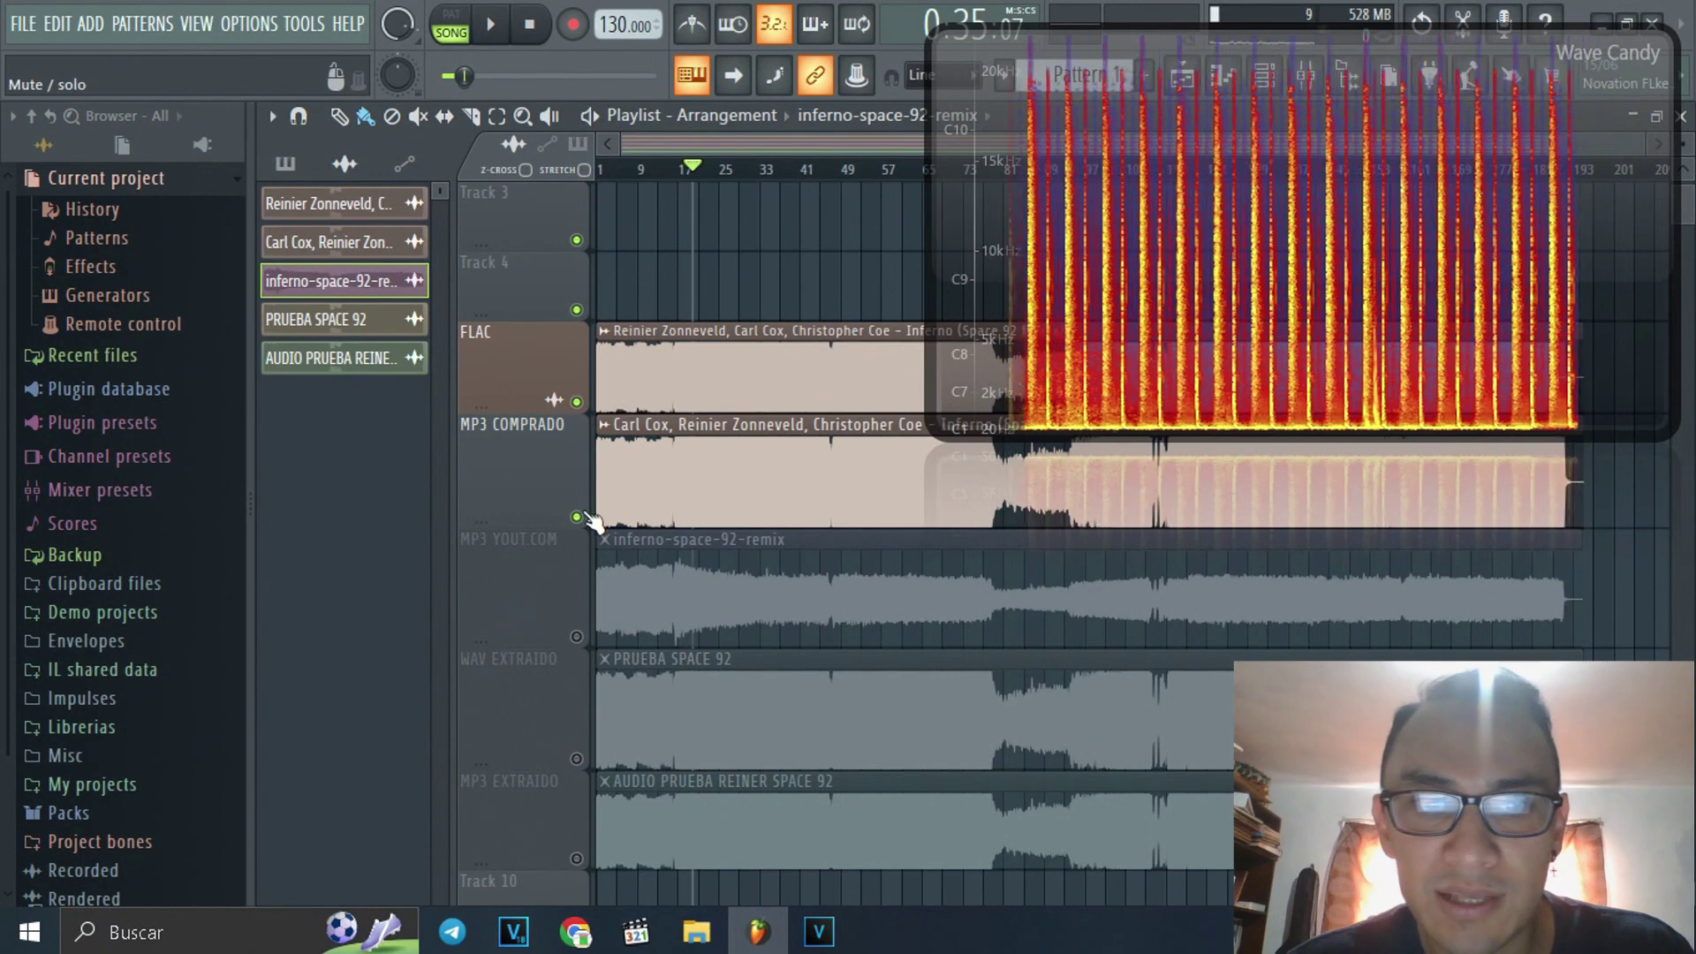
pyautogui.click(577, 517)
pyautogui.press('space')
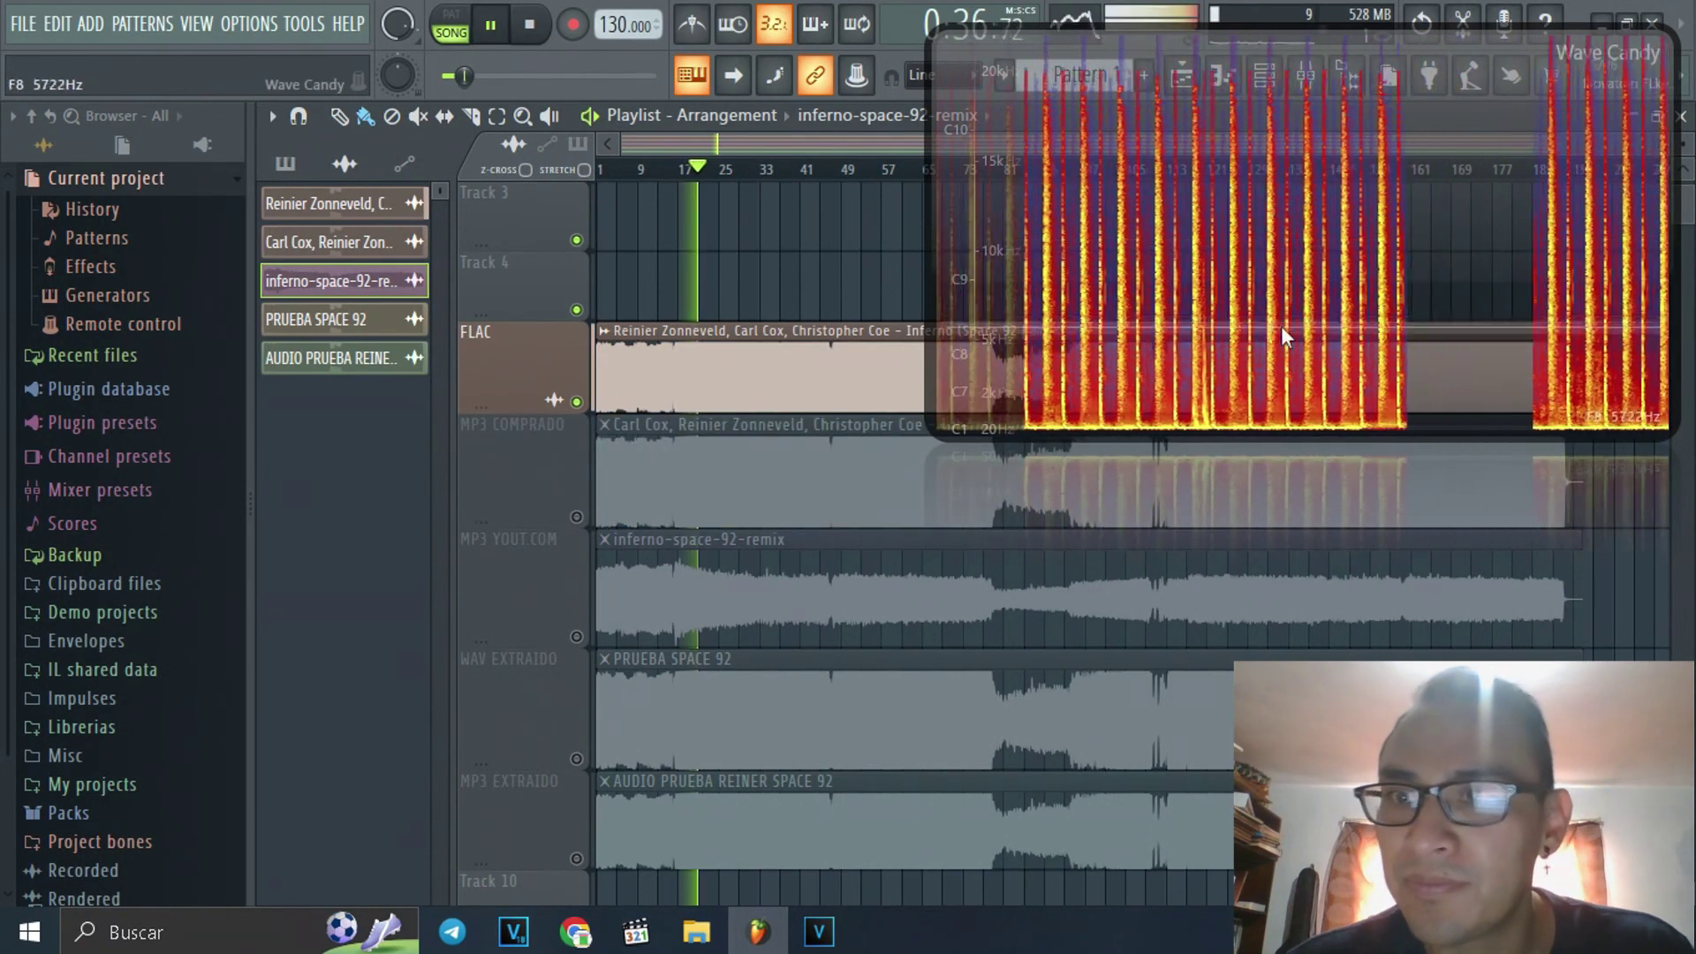
pyautogui.press('space')
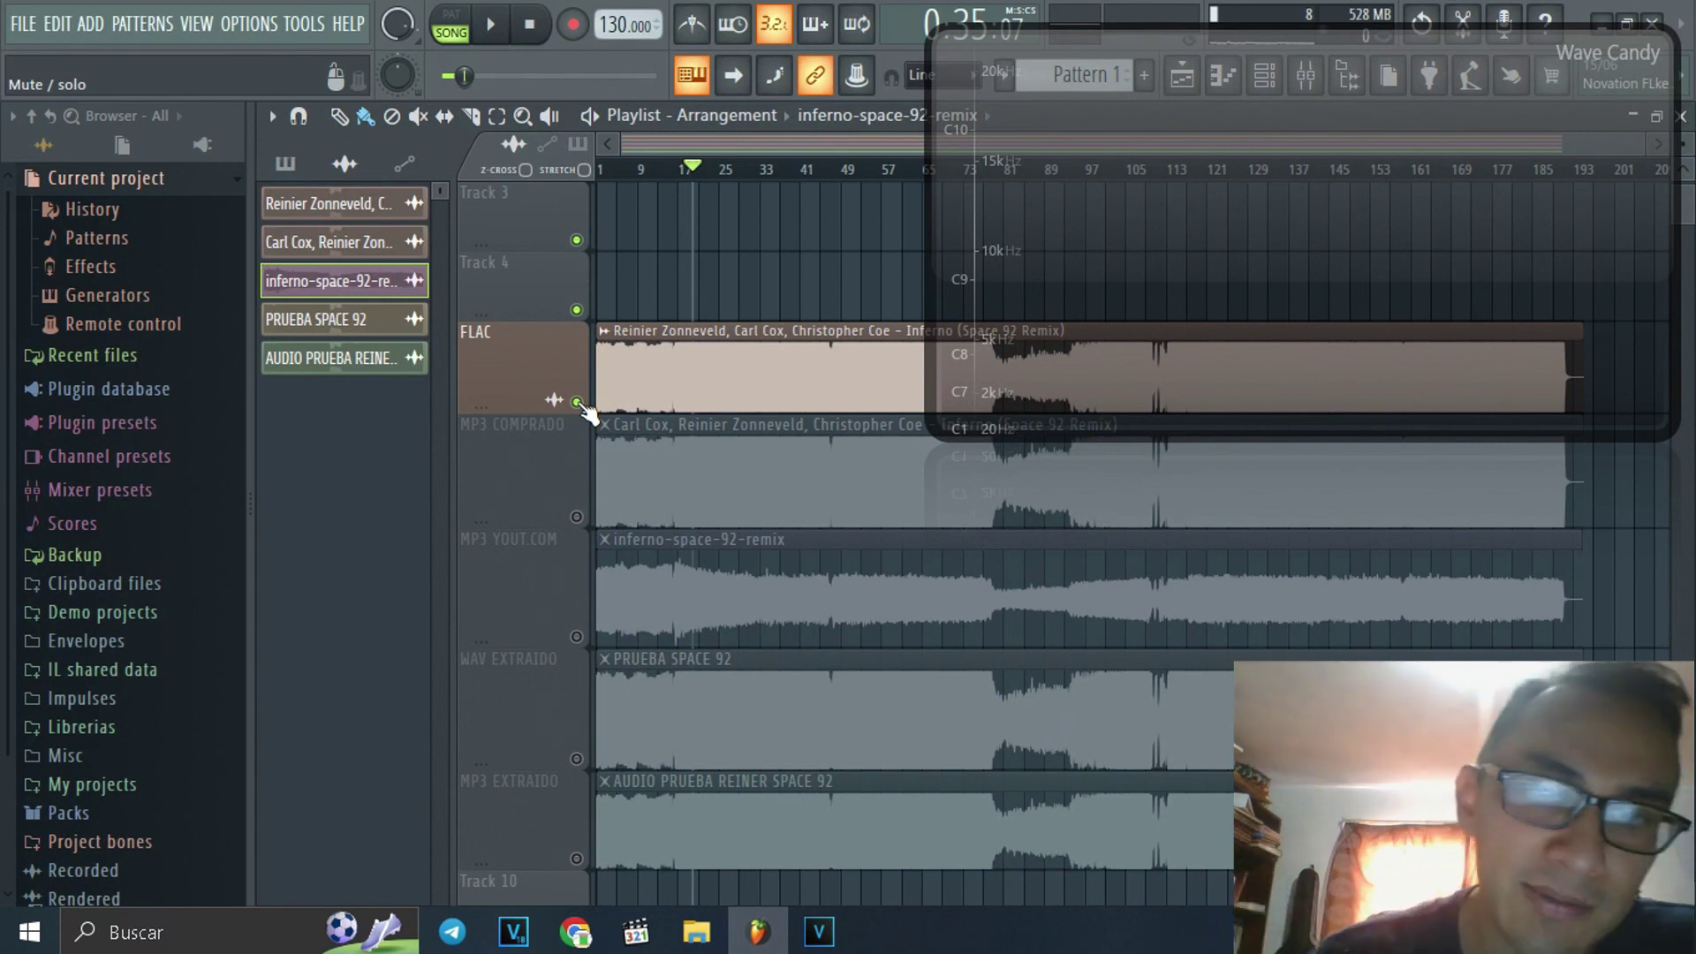
# - Isolate the MP3 YOUT.COM track and play it from about bar 25 to examine its high-frequency cutoff
pyautogui.rightClick(576, 636)
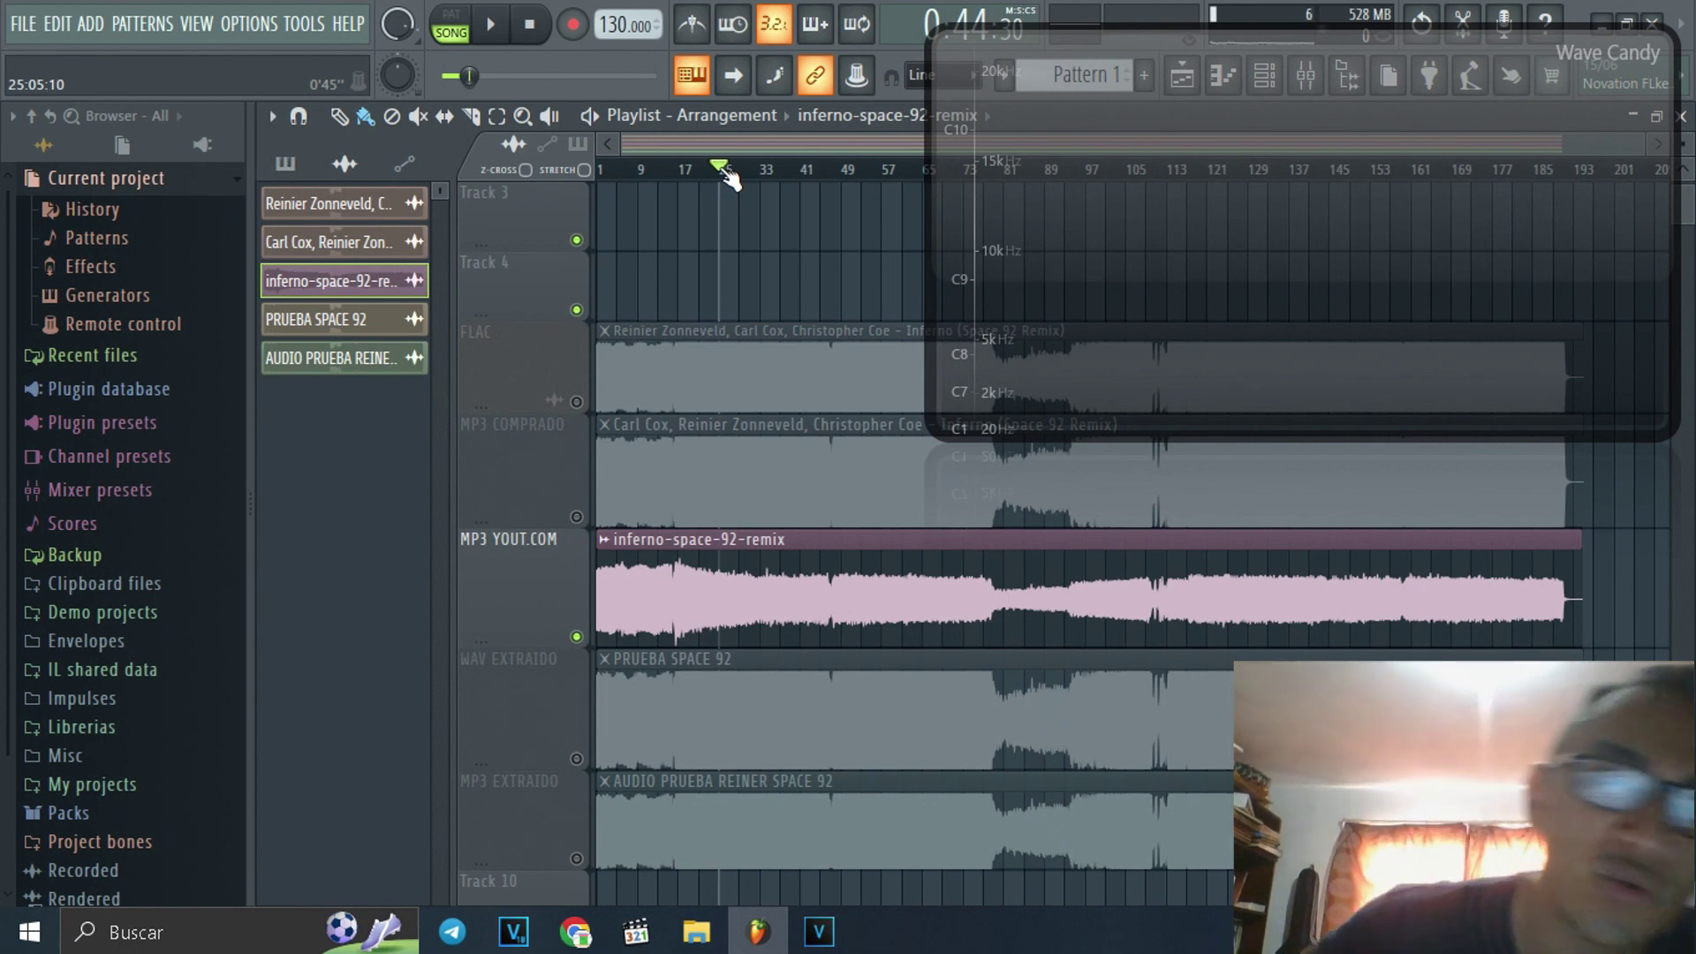
pyautogui.press('space')
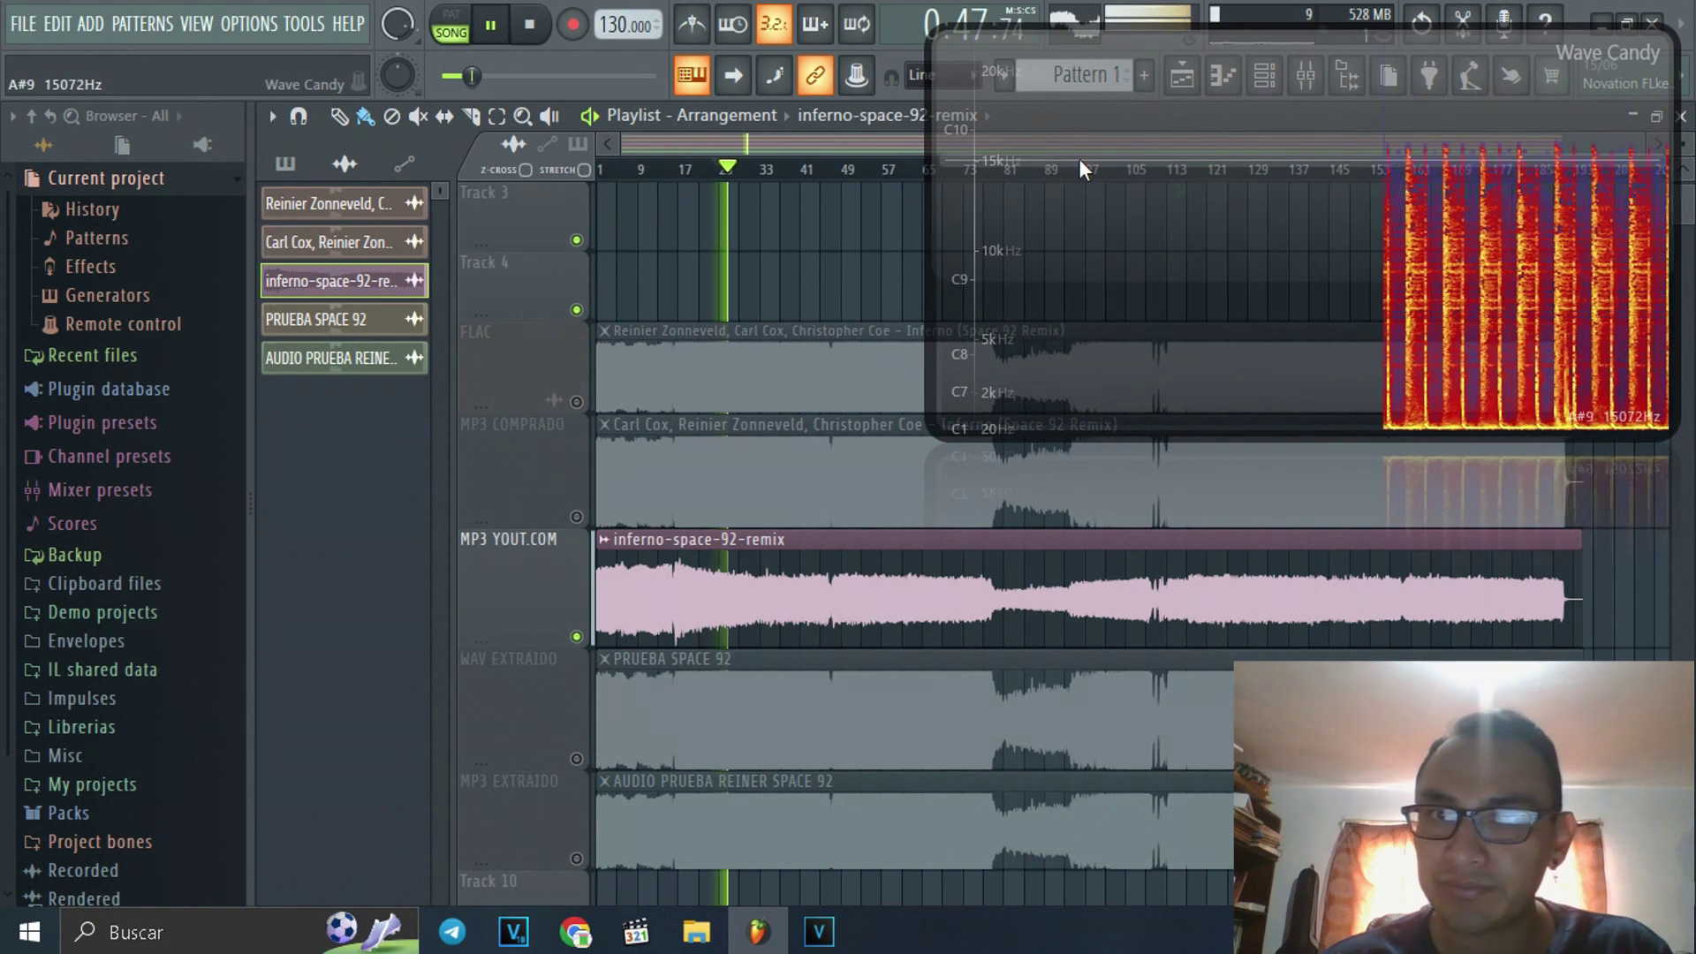
pyautogui.press('space')
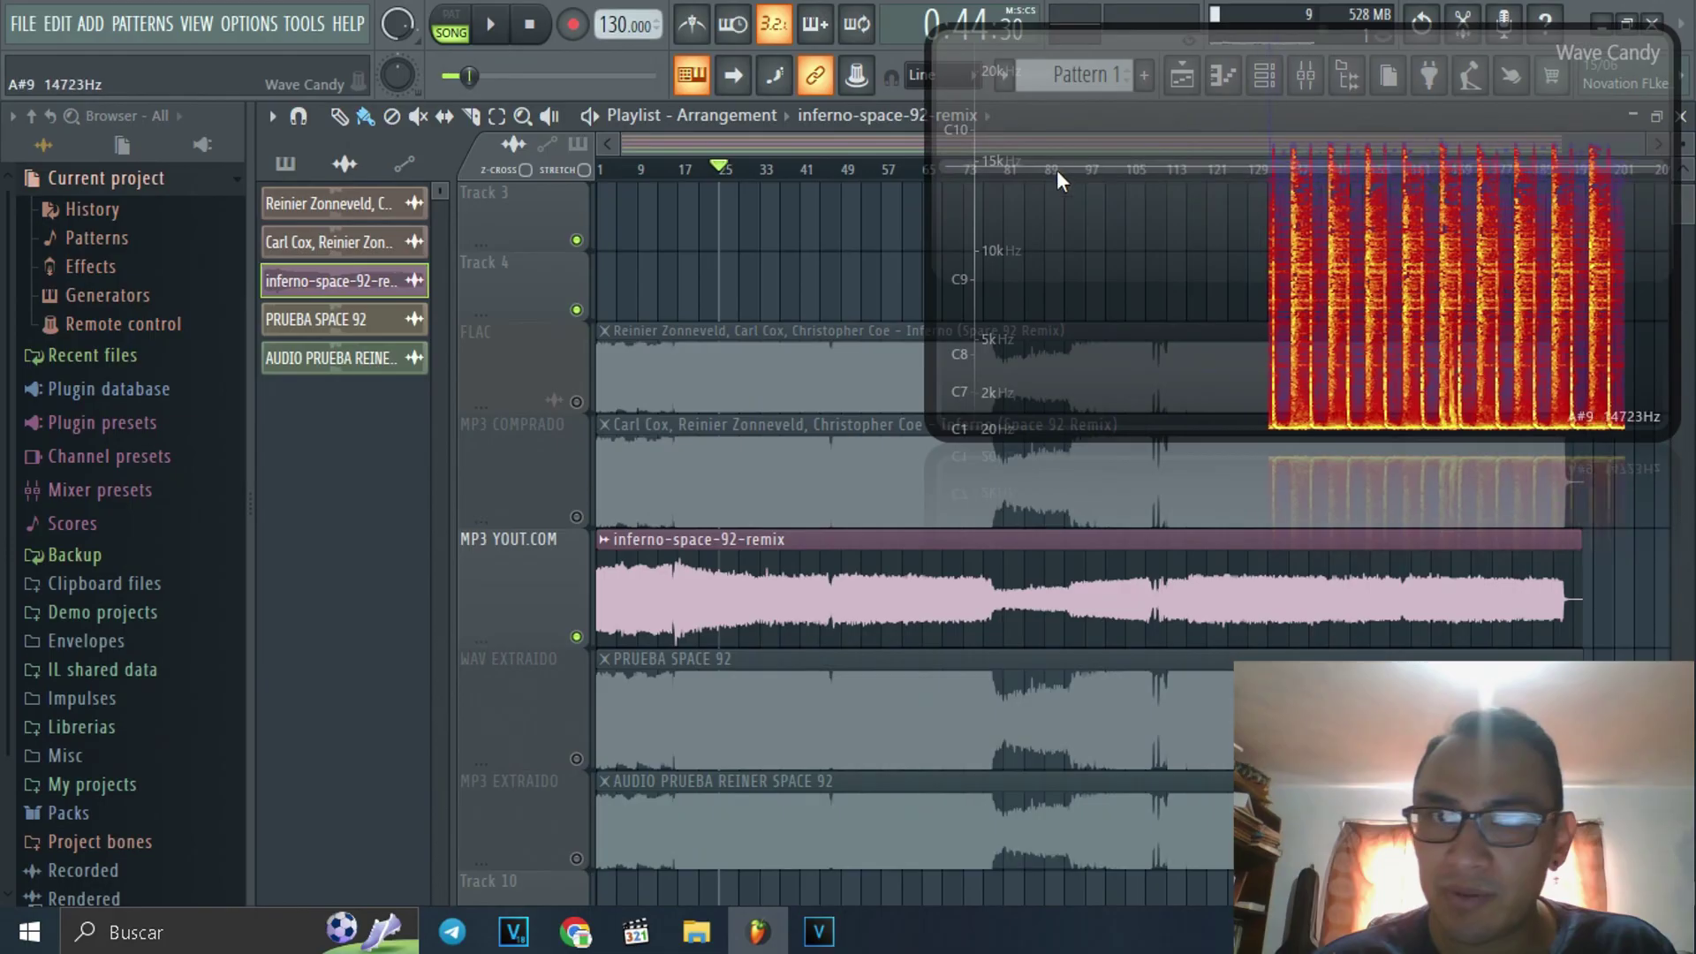
# - Unmute MP3 COMPRADO, mute MP3 YOUT.COM and play from about bar 25 to examine the purchased file's high frequencies
pyautogui.click(576, 517)
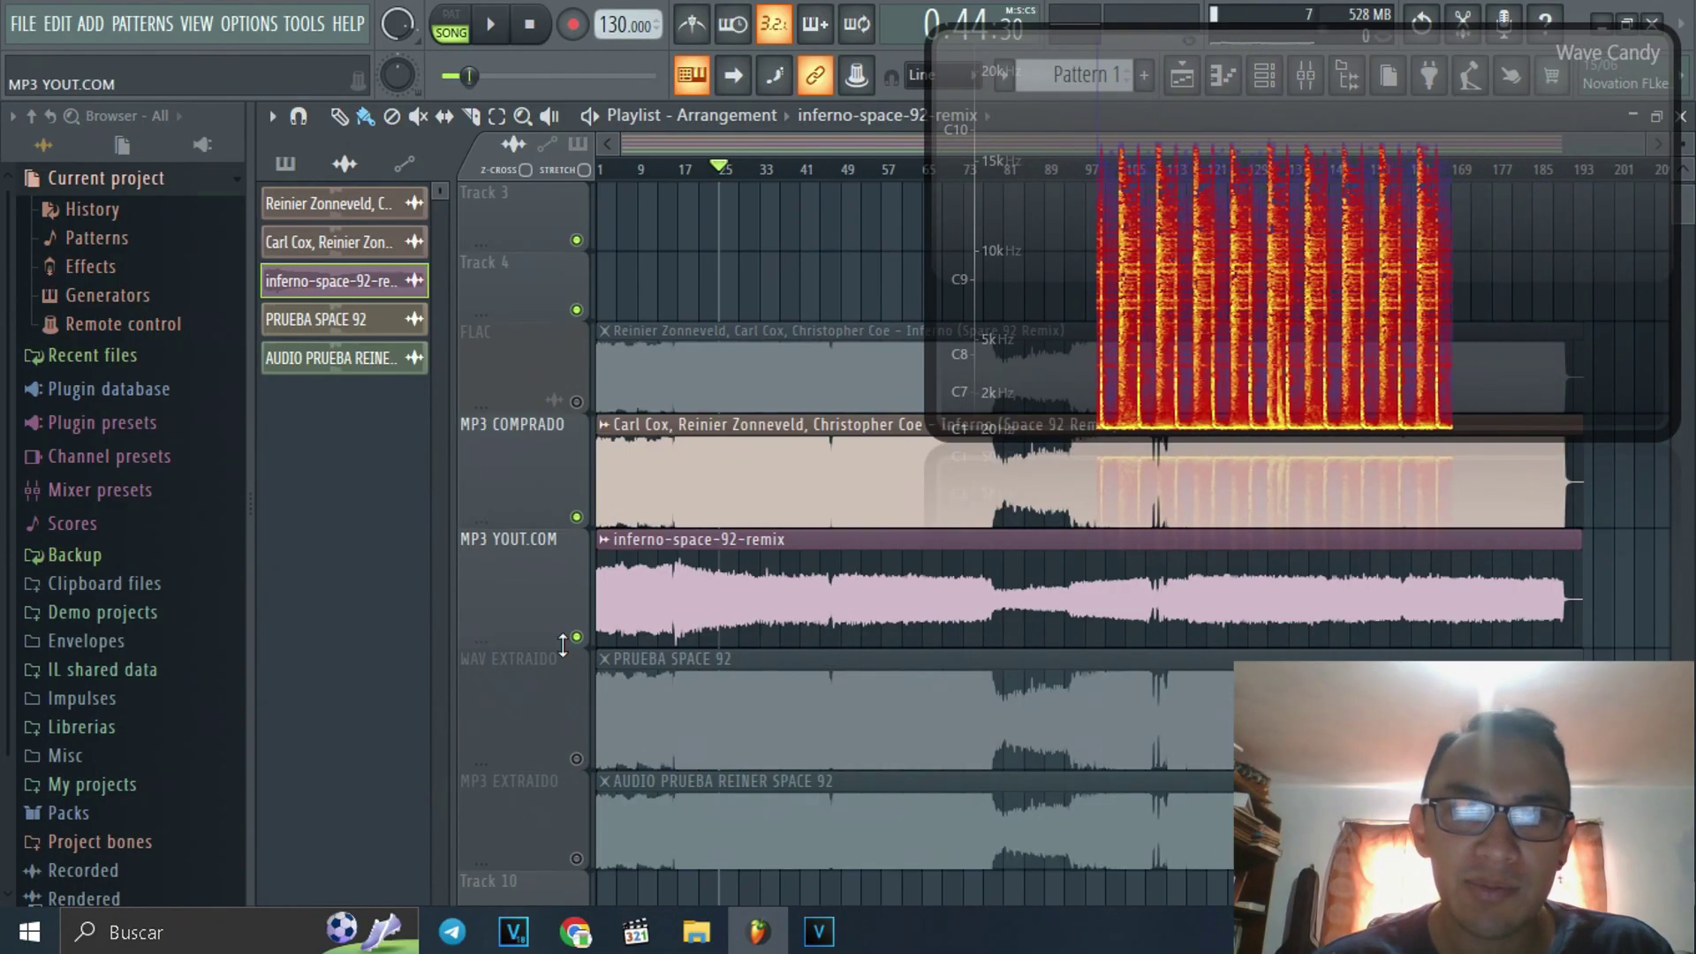
pyautogui.click(576, 636)
pyautogui.press('space')
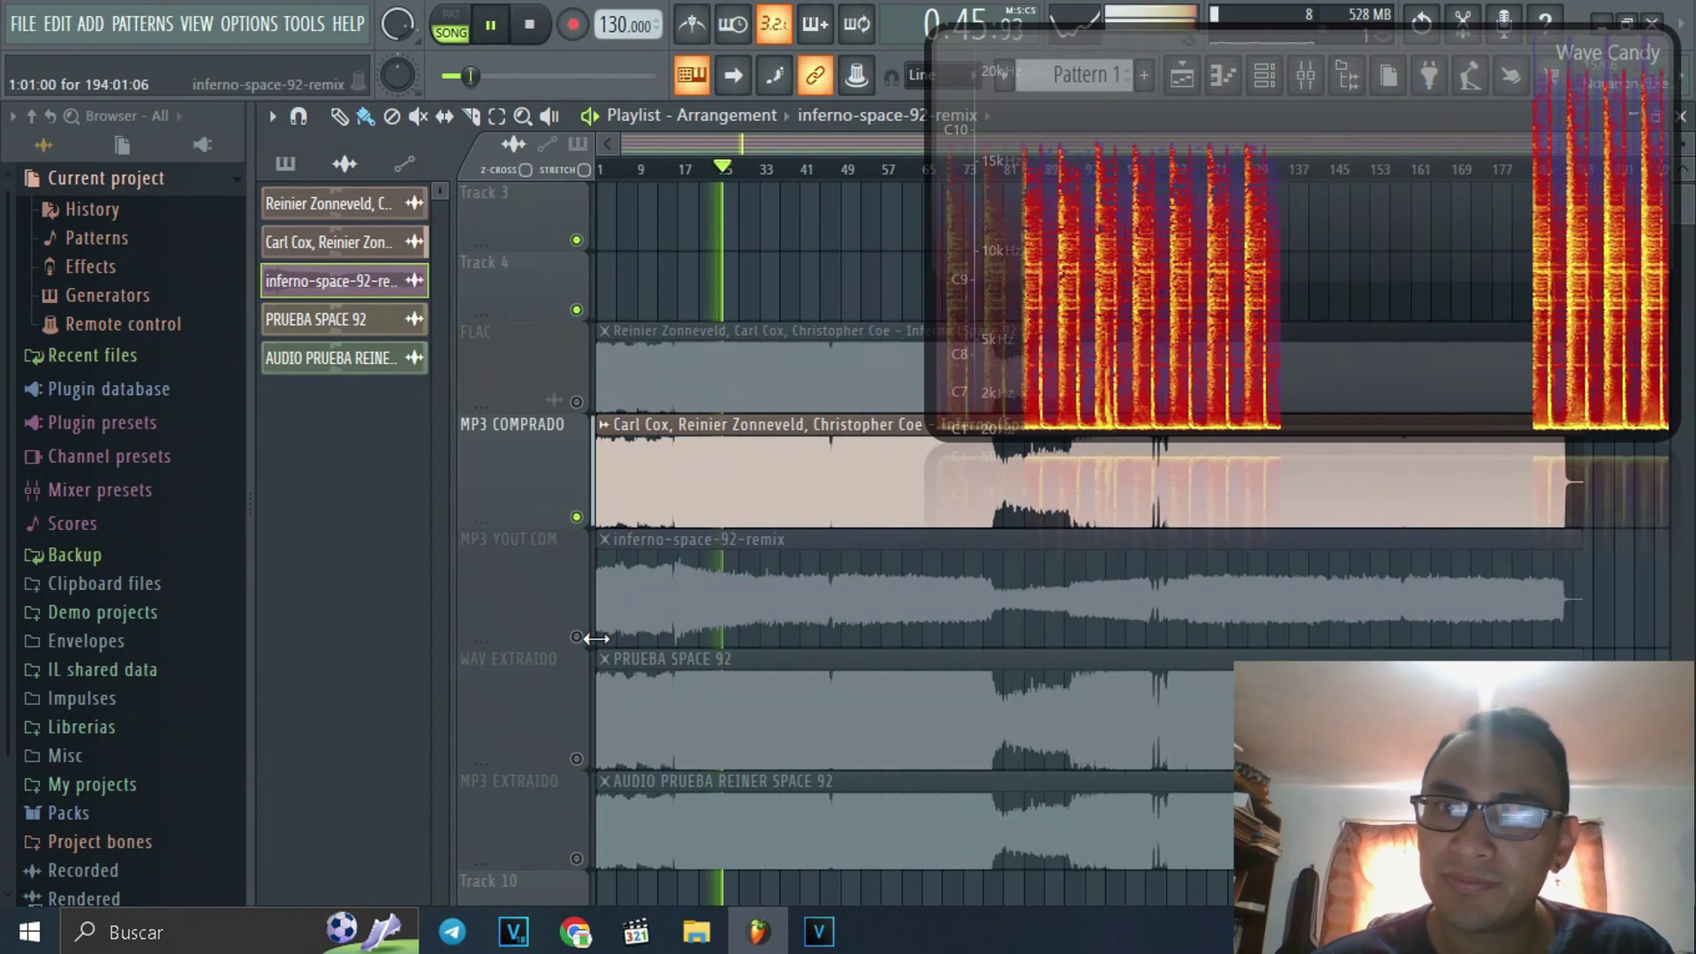
pyautogui.press('space')
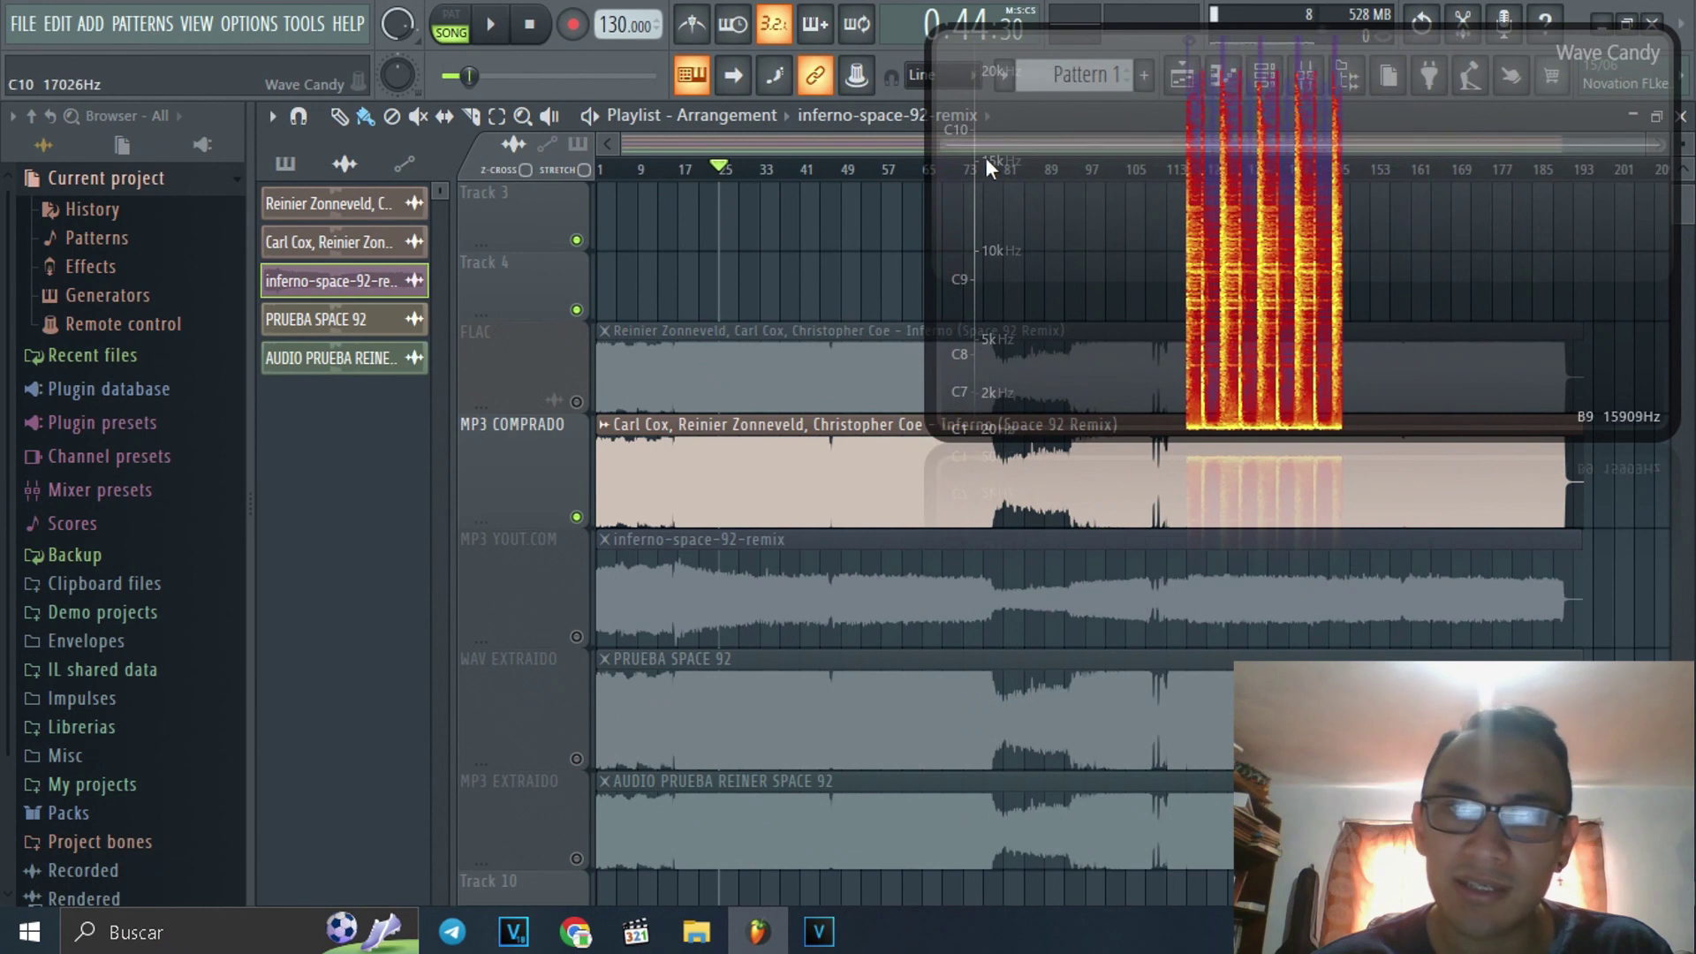
# - Switch from MP3 COMPRADO back to MP3 YOUT.COM and replay the passage to compare its frequency cutoff
pyautogui.click(575, 530)
pyautogui.press('space')
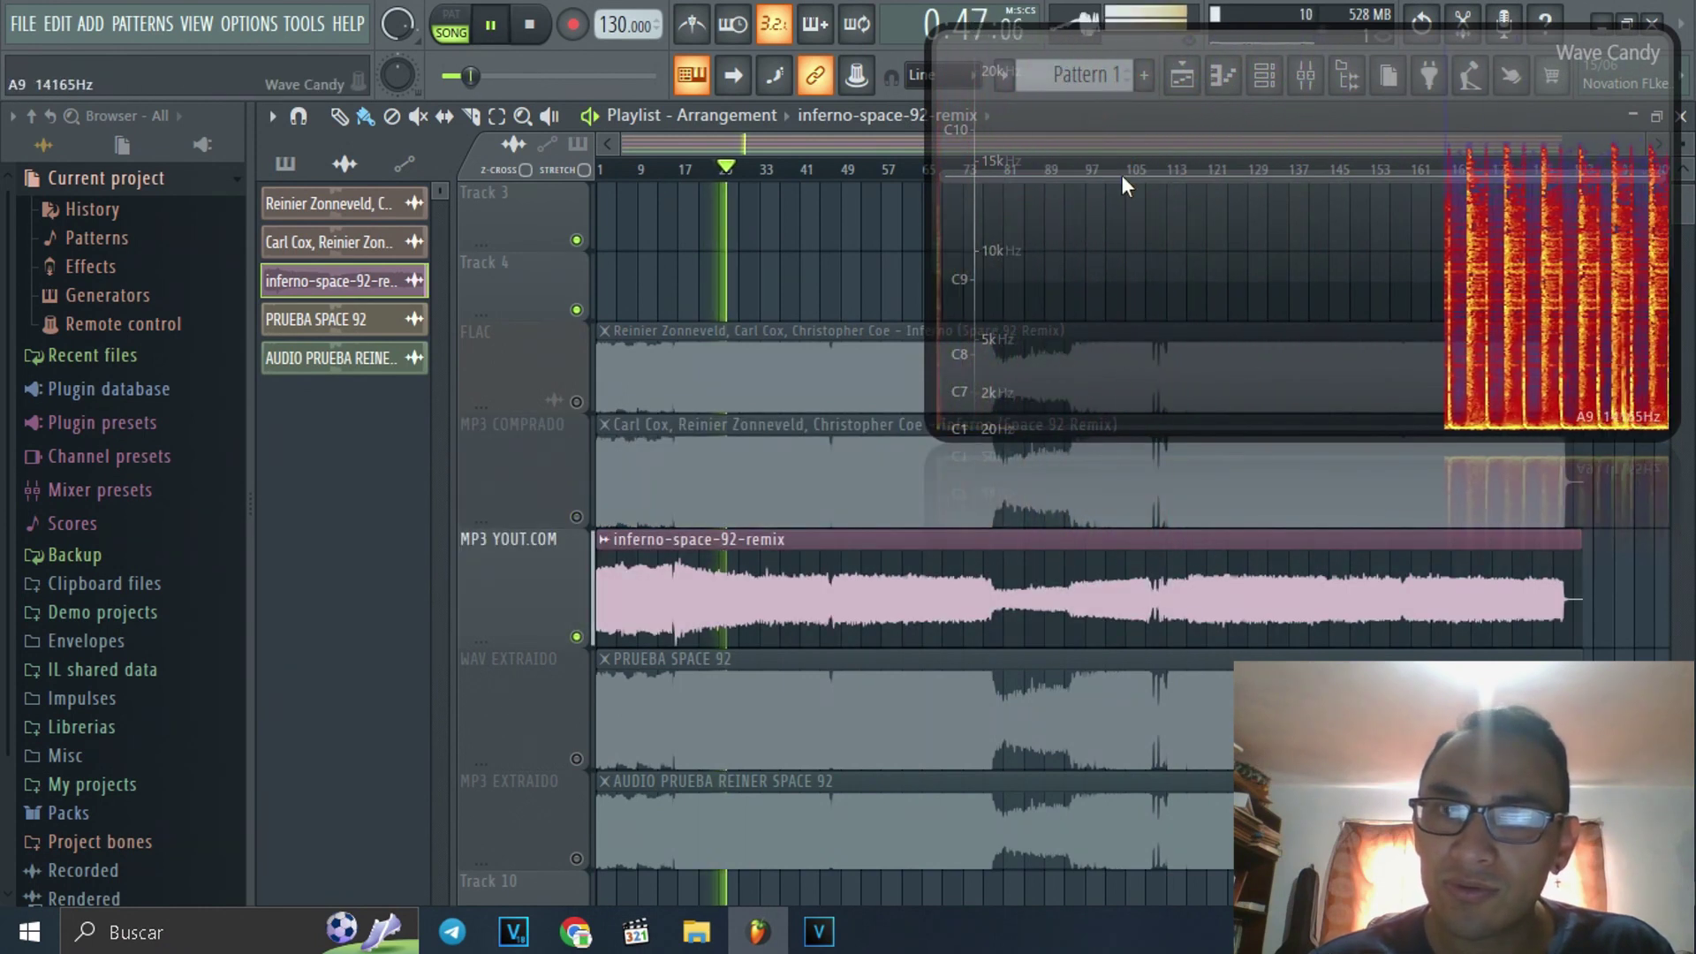
pyautogui.press('space')
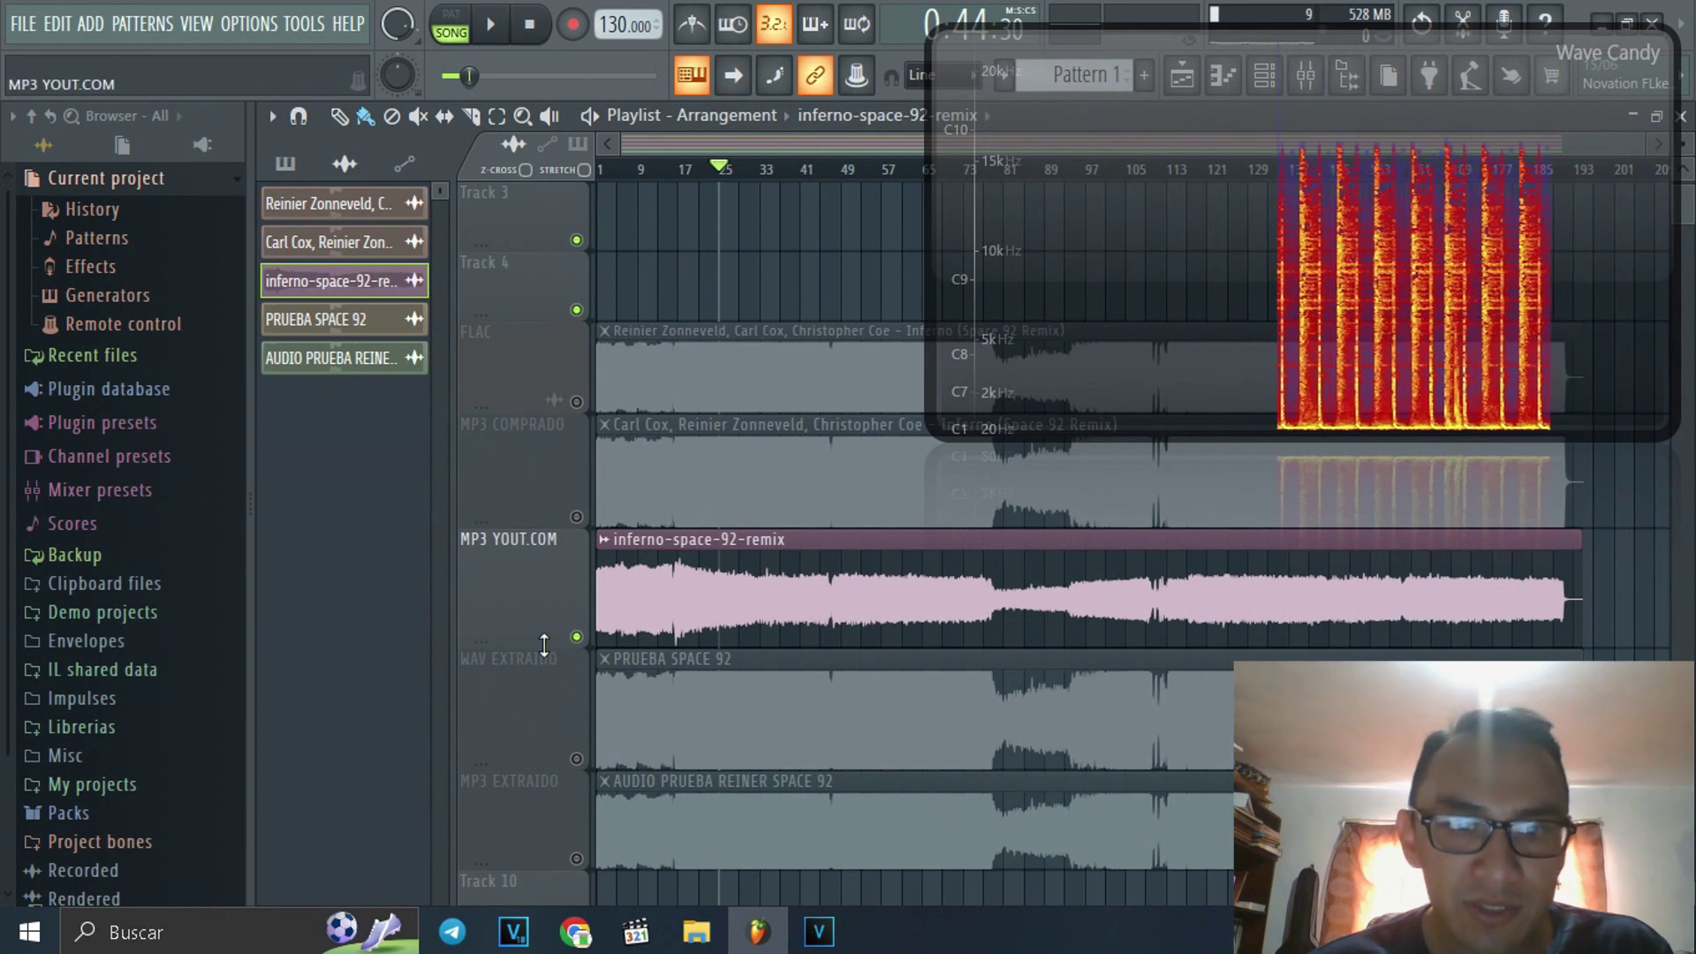
# - Enlarge the MP3 YOUT.COM track, unmute MP3 COMPRADO and shrink its track height to compare the two waveforms
pyautogui.moveTo(549, 647); pyautogui.dragTo(549, 731)
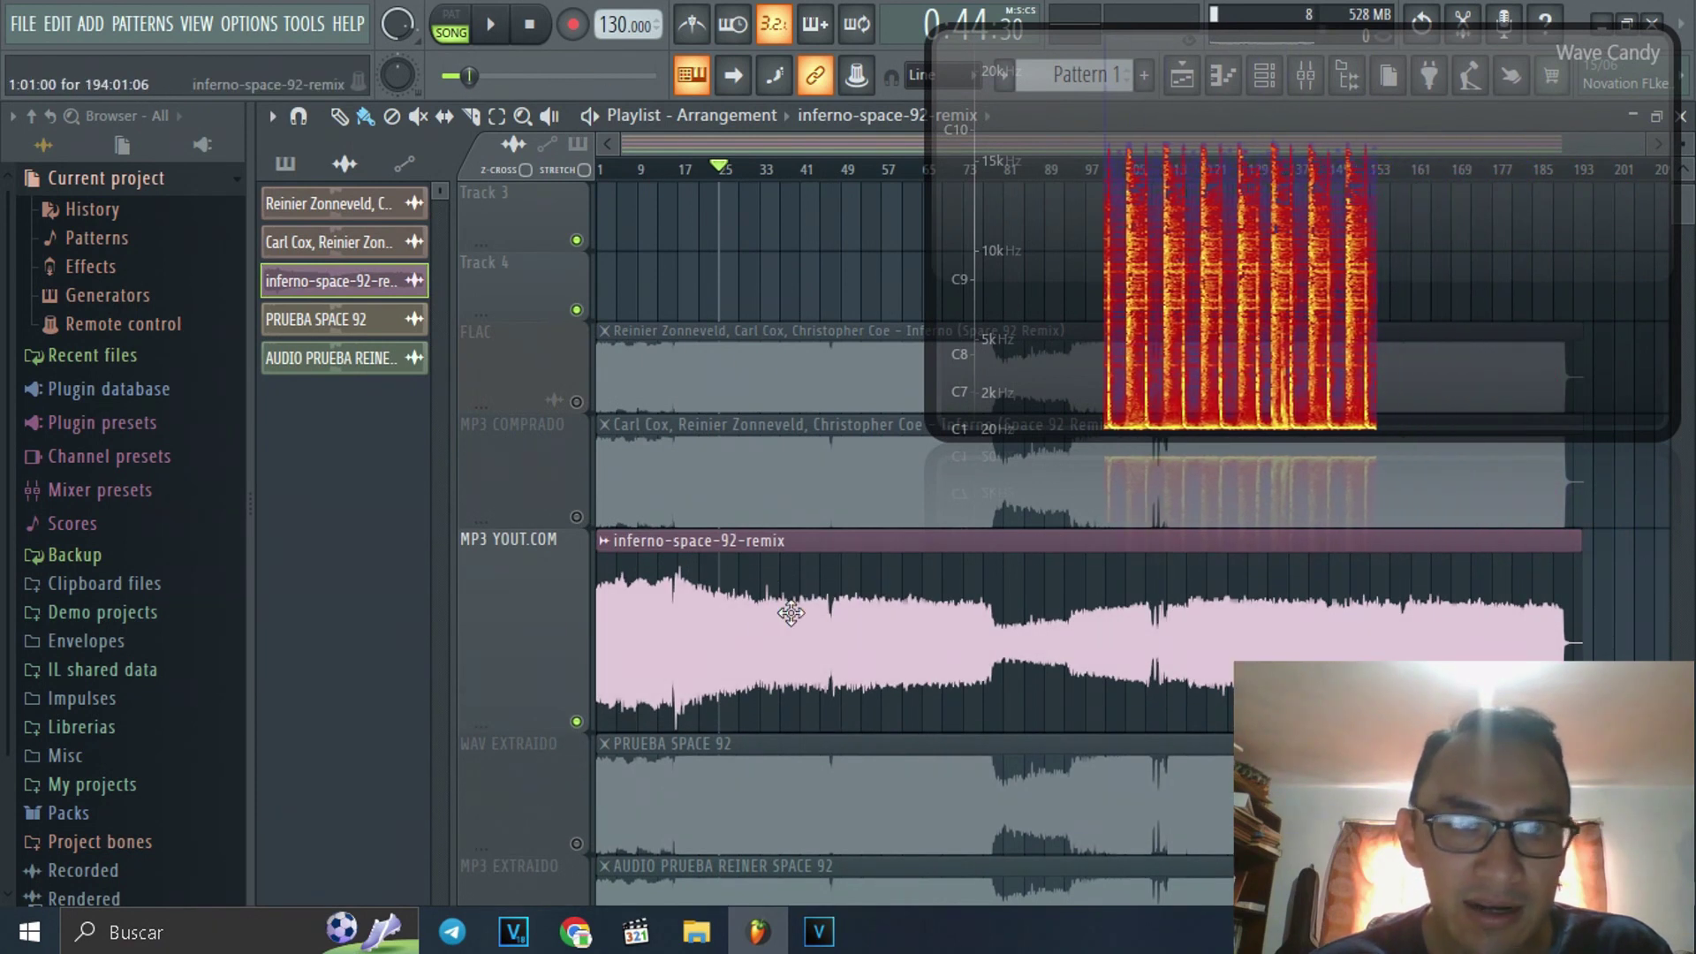
pyautogui.click(576, 517)
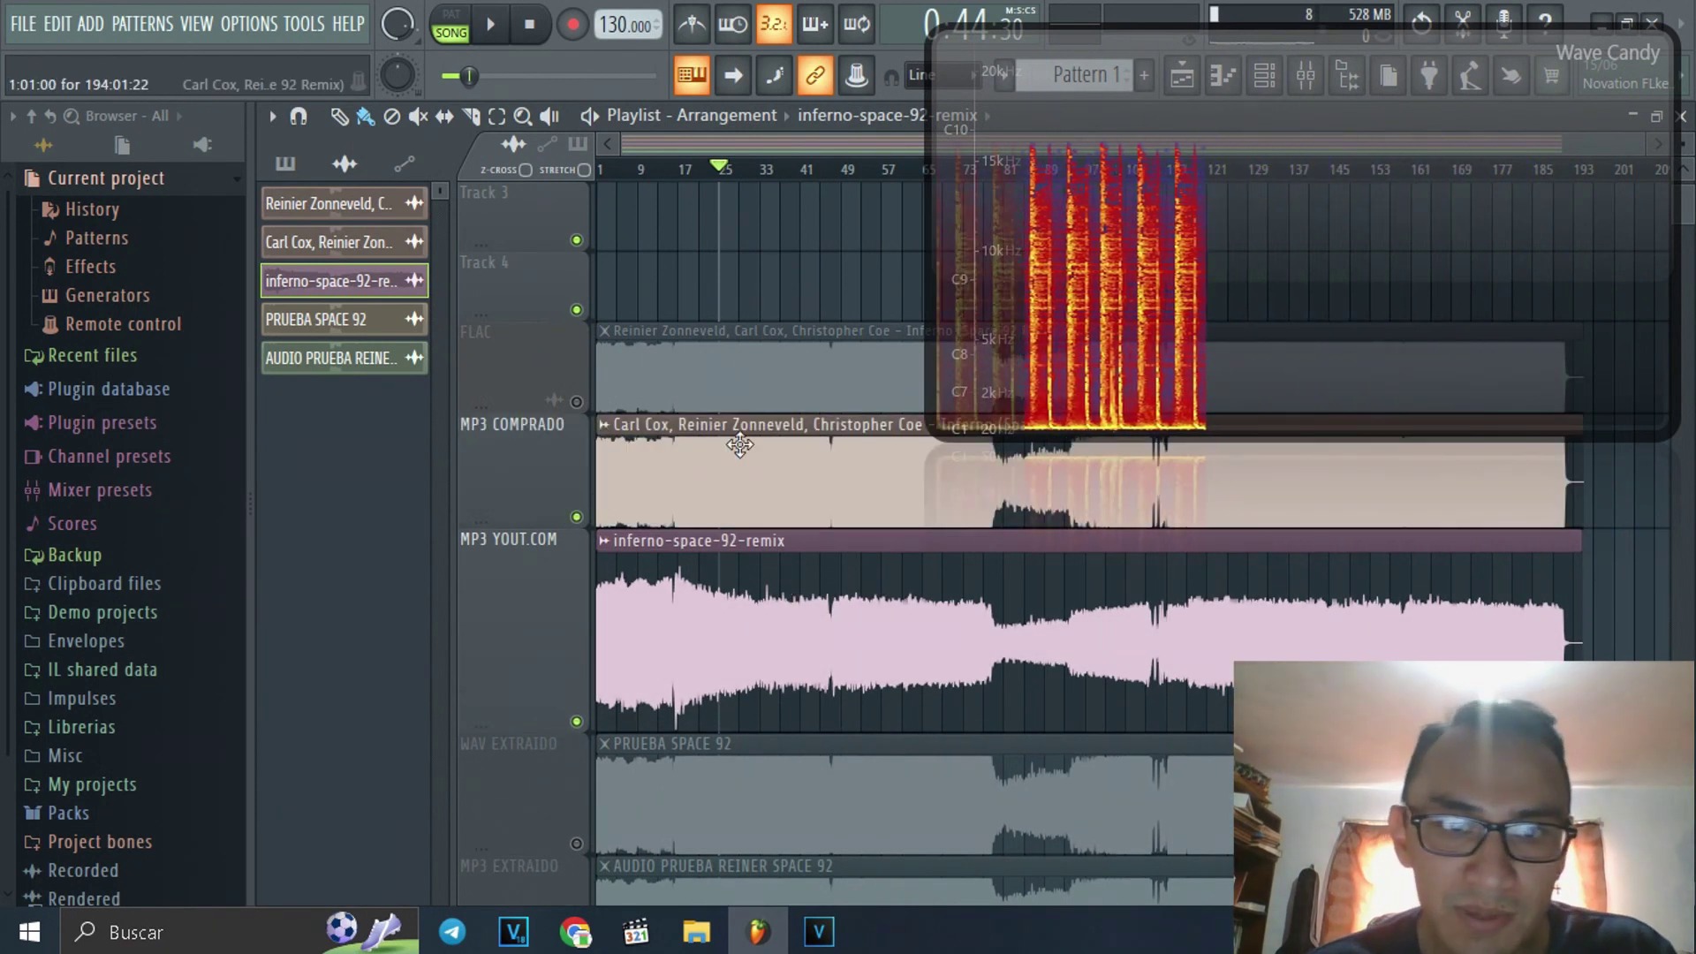
pyautogui.moveTo(554, 528); pyautogui.dragTo(554, 492)
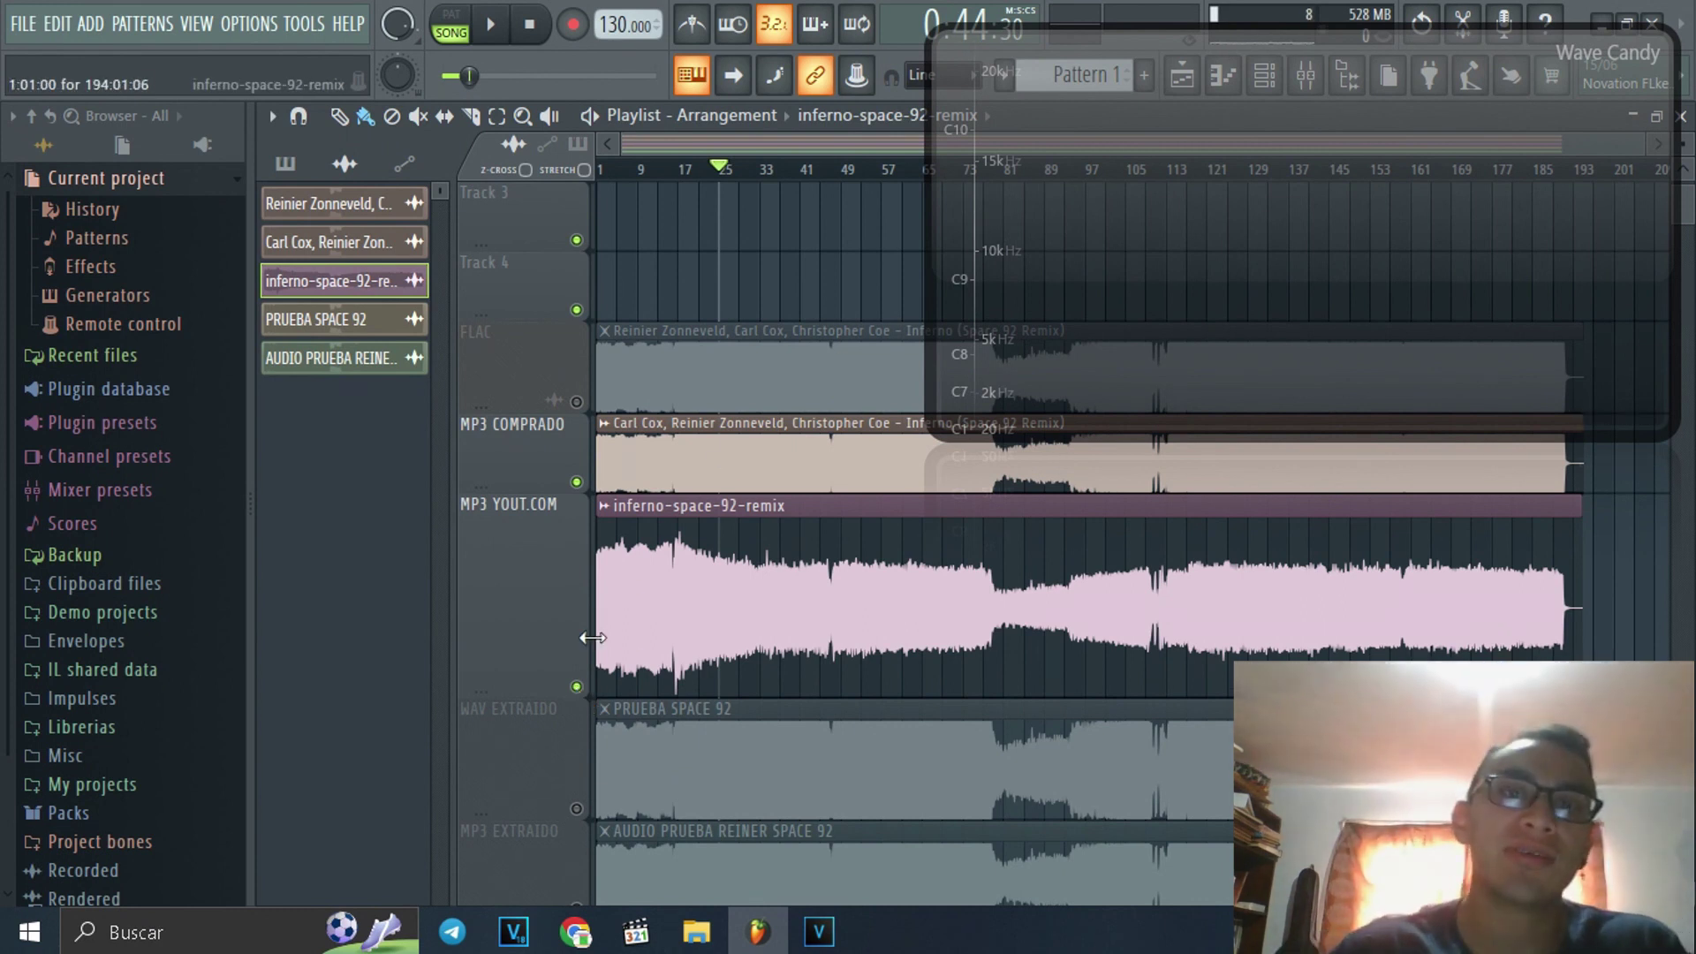
# - Reset the channel volume of the inferno-space-92-remix clip and play MP3 YOUT.COM alone to check its spectrum
pyautogui.doubleClick(651, 568)
pyautogui.rightClick(572, 295)
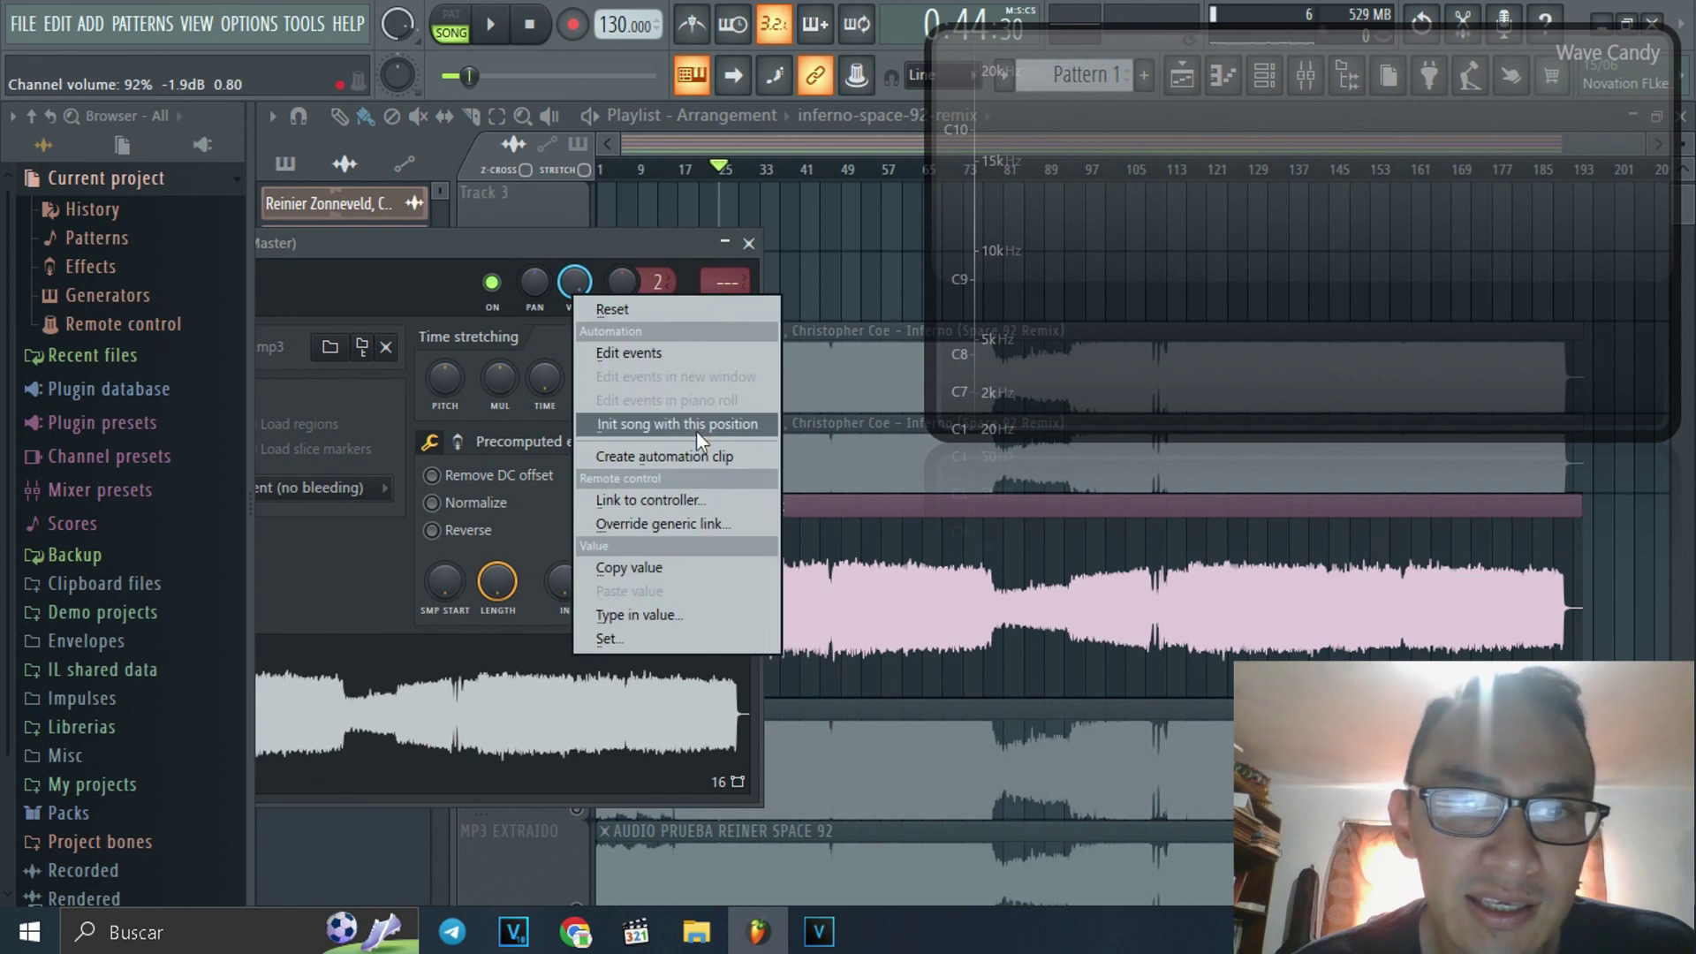
pyautogui.click(615, 309)
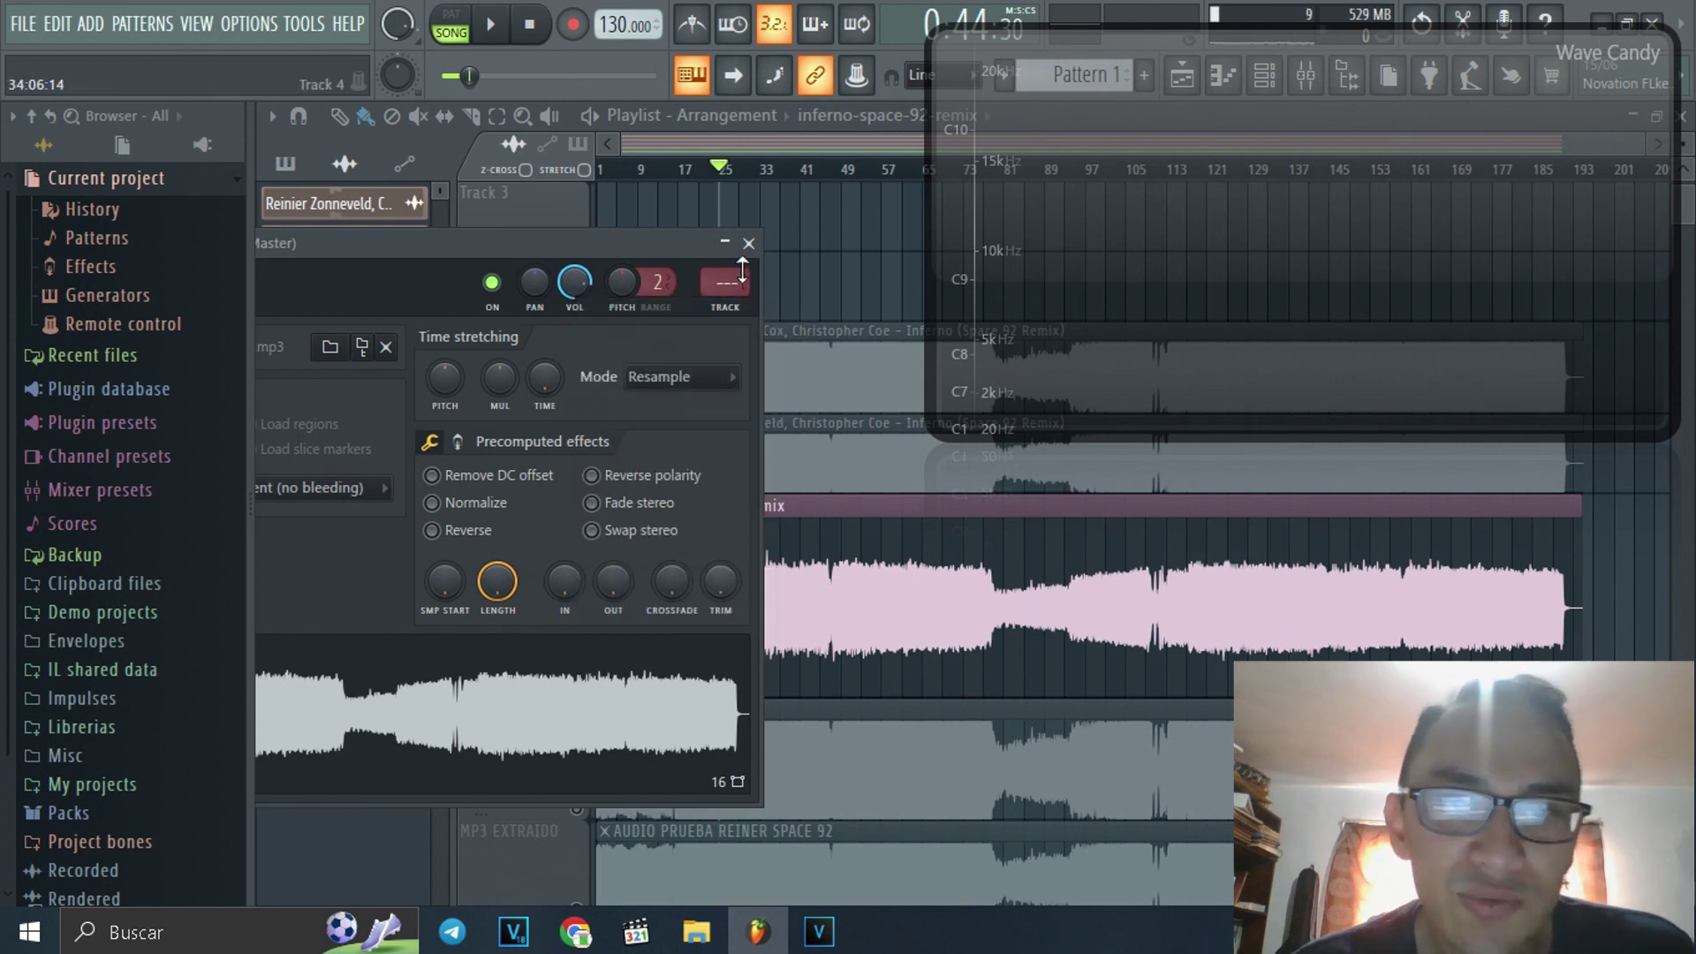
pyautogui.click(749, 244)
pyautogui.press('space')
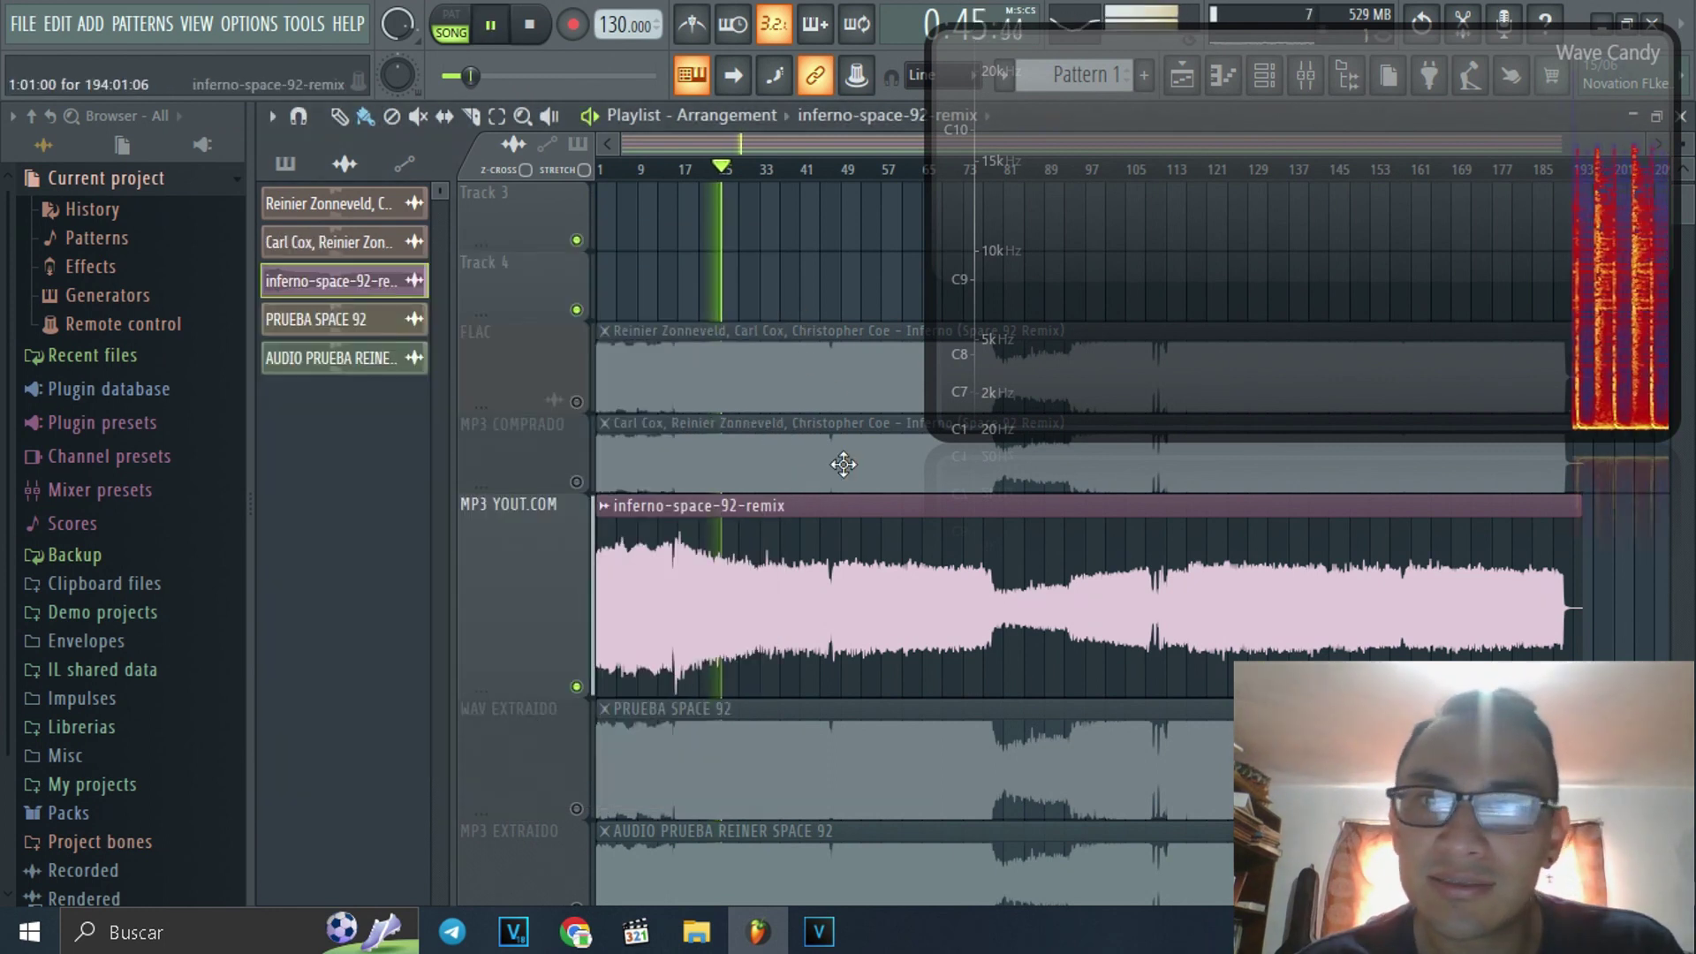
pyautogui.press('space')
# - Swap MP3 YOUT.COM for WAV EXTRAIDO and play it from about bar 31 and earlier passages back to bar 21, examining its spectrum
pyautogui.scroll(-2, 583, 547)
pyautogui.click(579, 546)
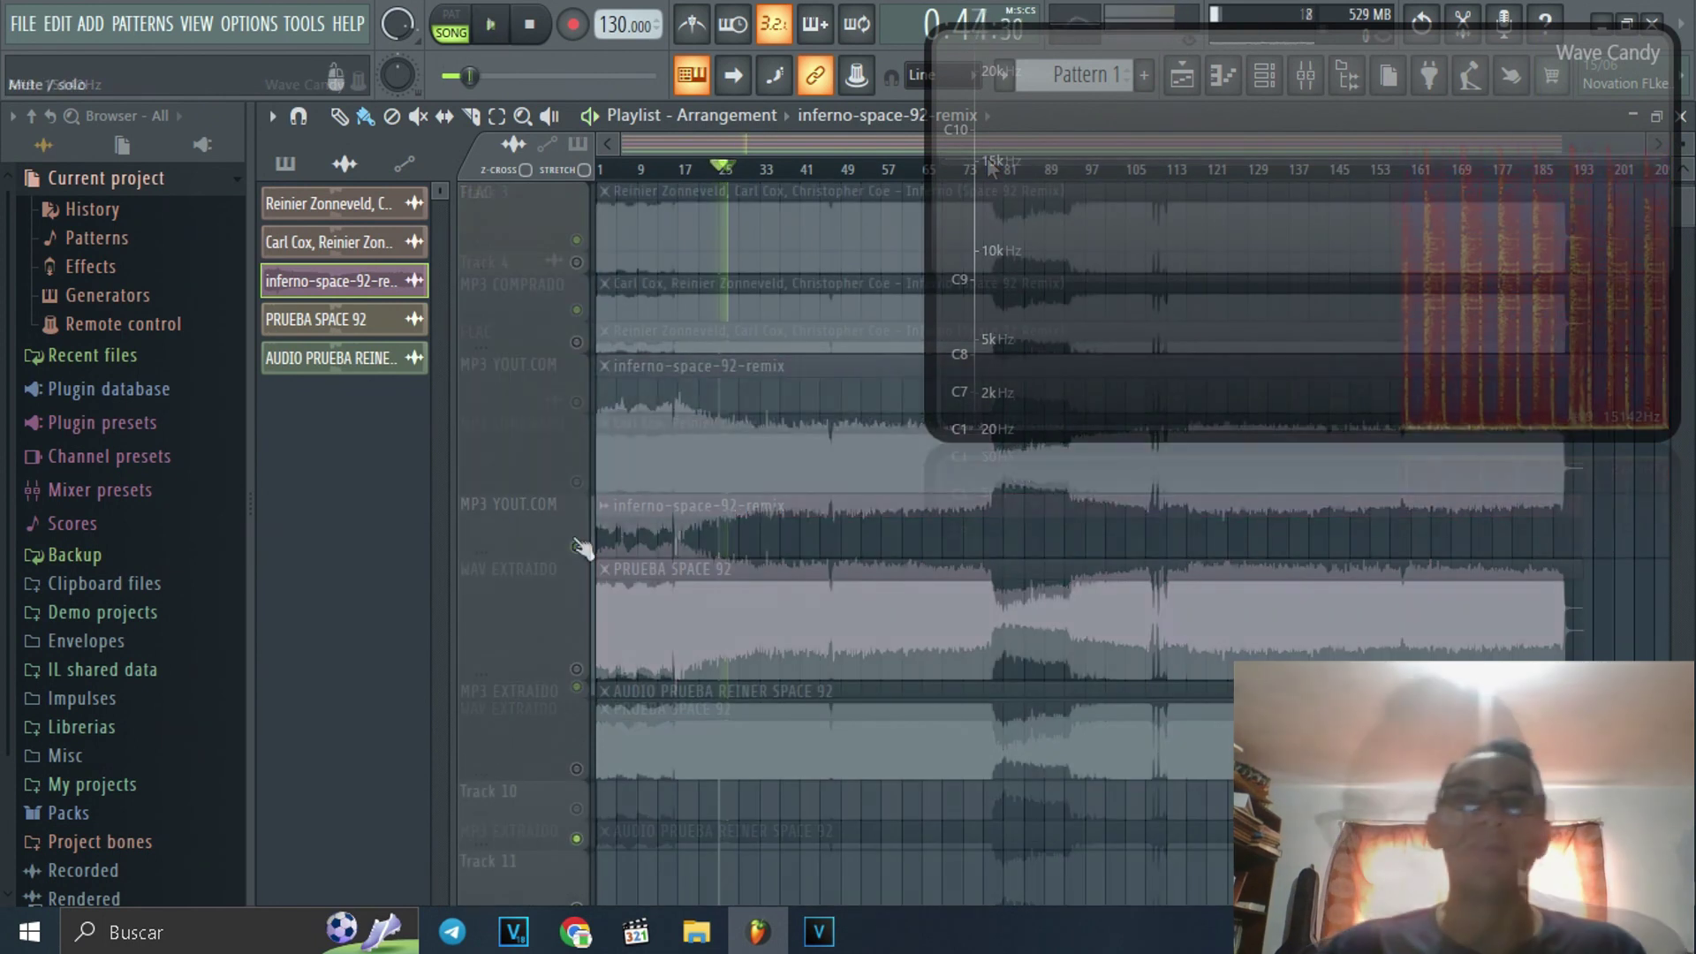
pyautogui.click(576, 668)
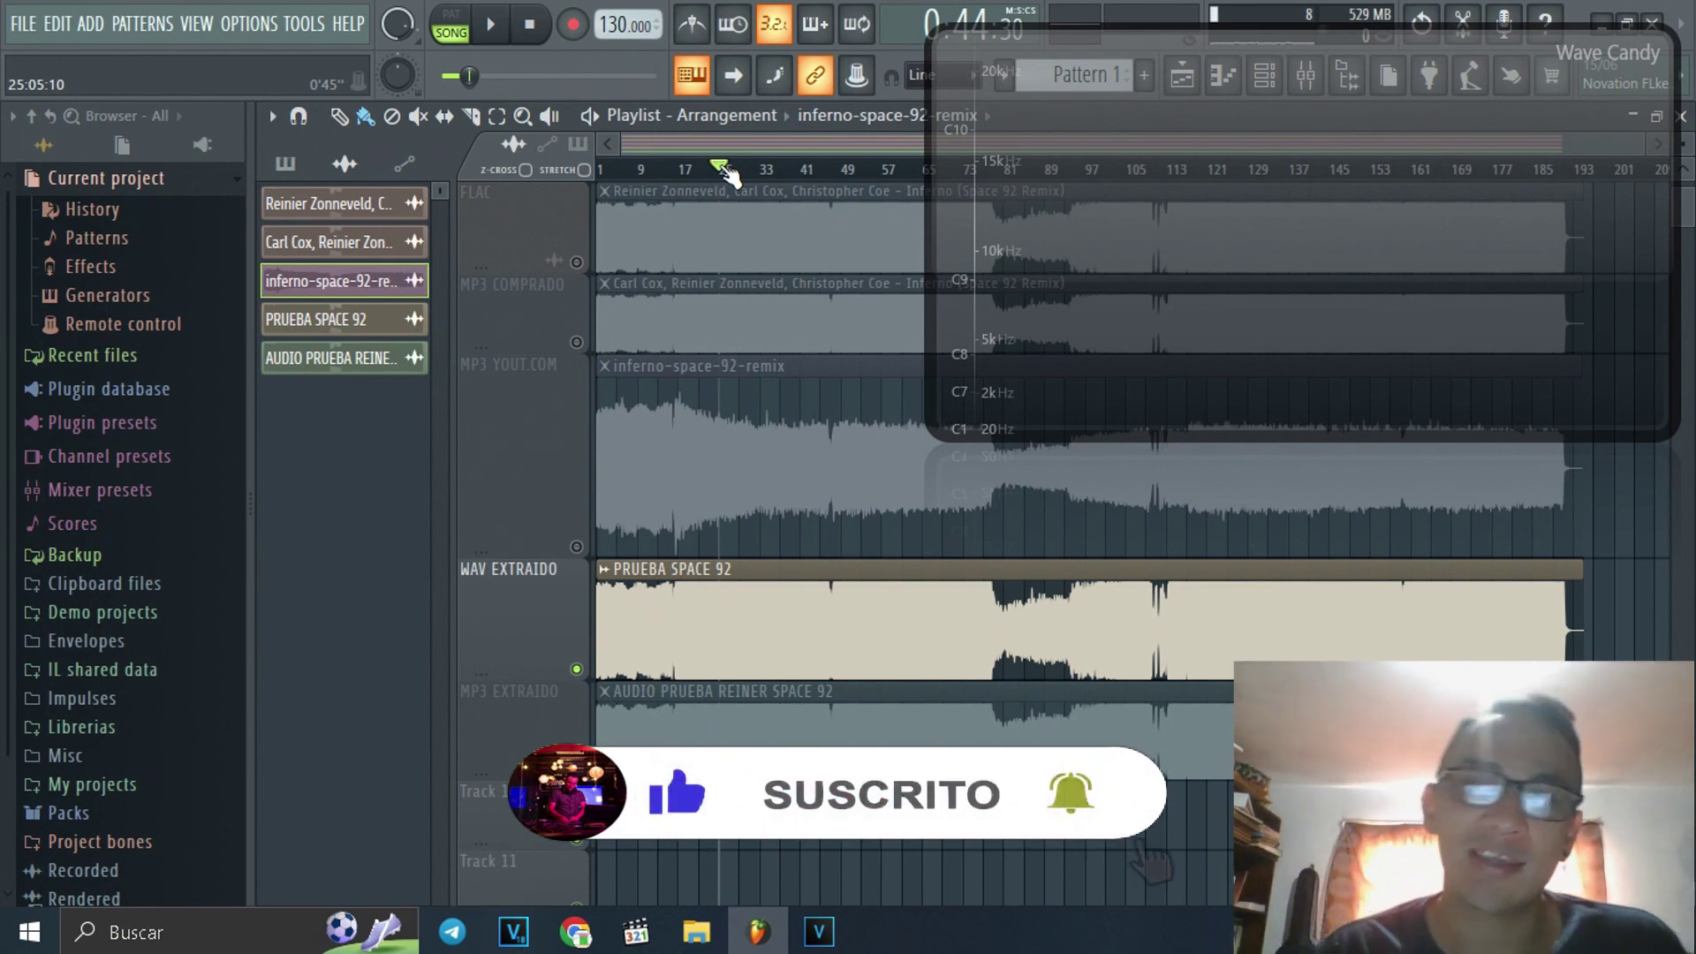
pyautogui.moveTo(722, 169)
pyautogui.mouseDown()
pyautogui.moveTo(805, 169)
pyautogui.moveTo(753, 169)
pyautogui.mouseUp()
pyautogui.press('space')
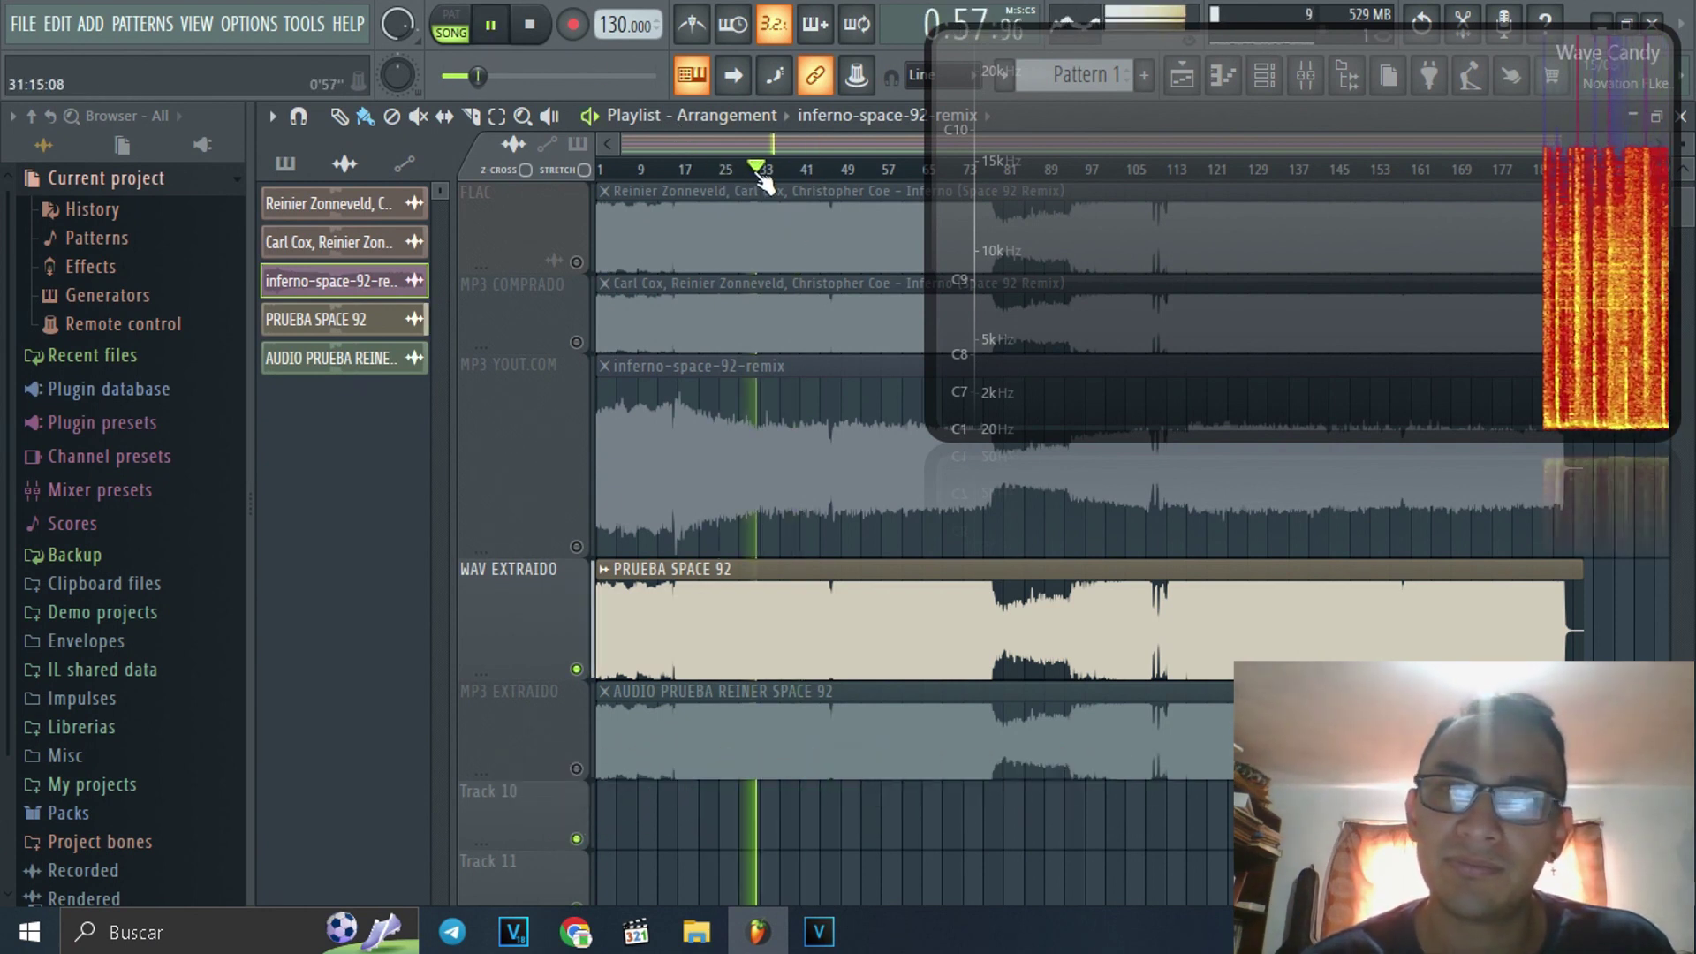
pyautogui.click(712, 170)
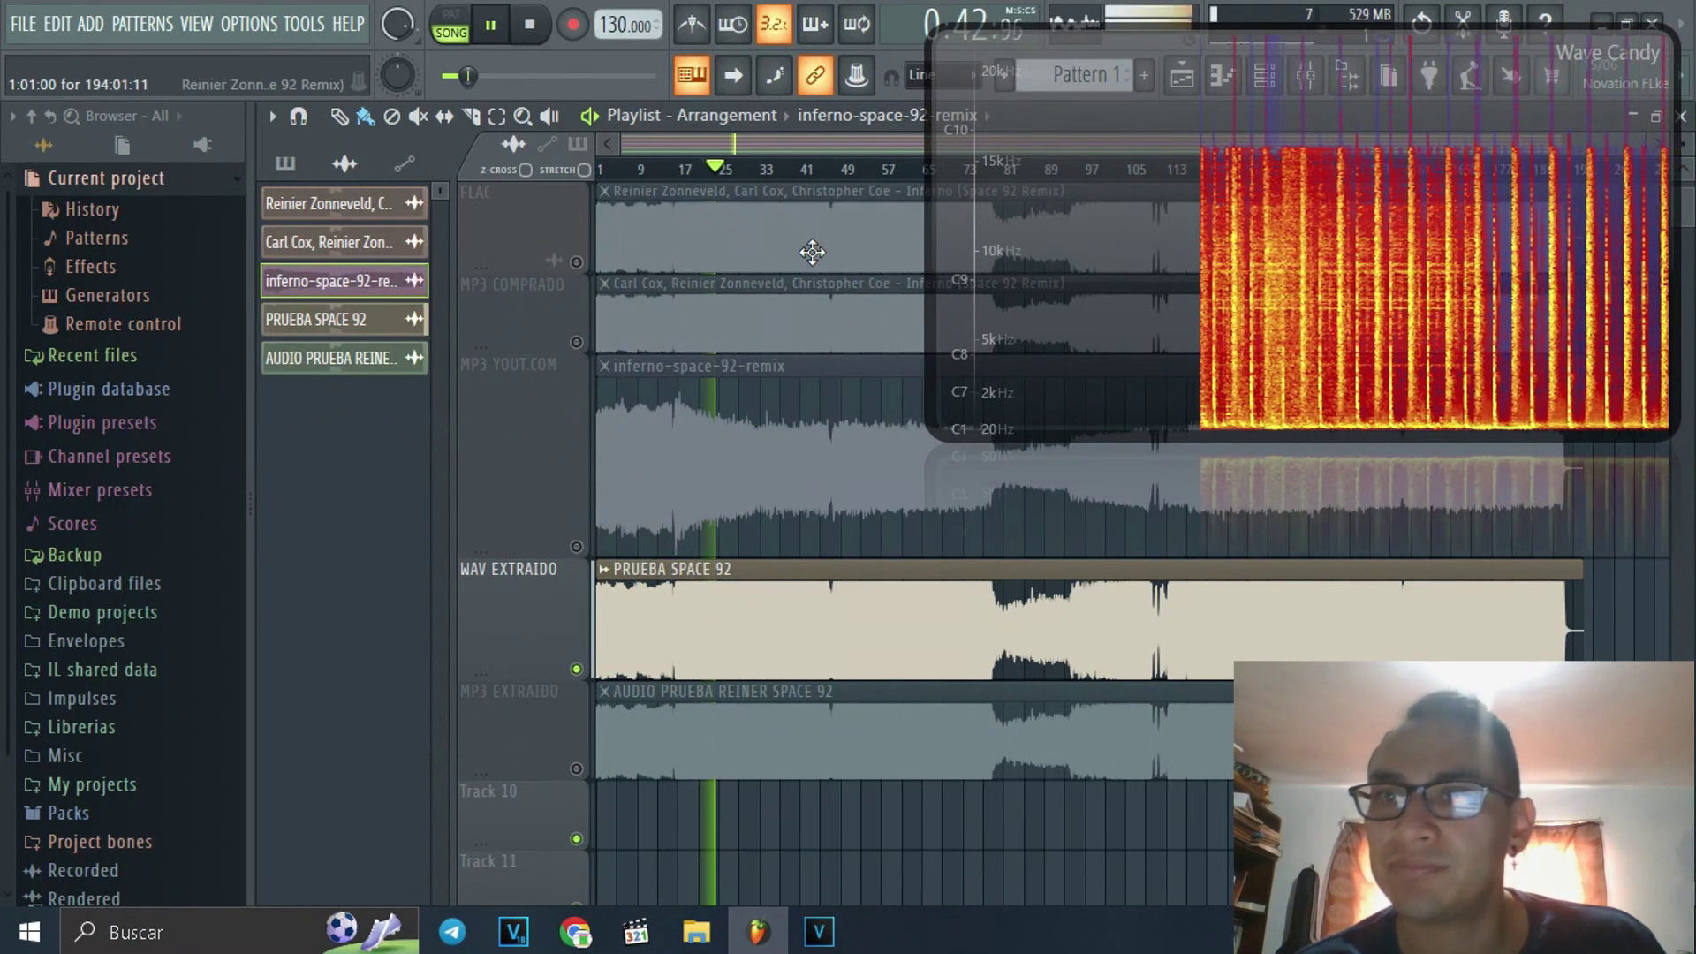
pyautogui.click(698, 170)
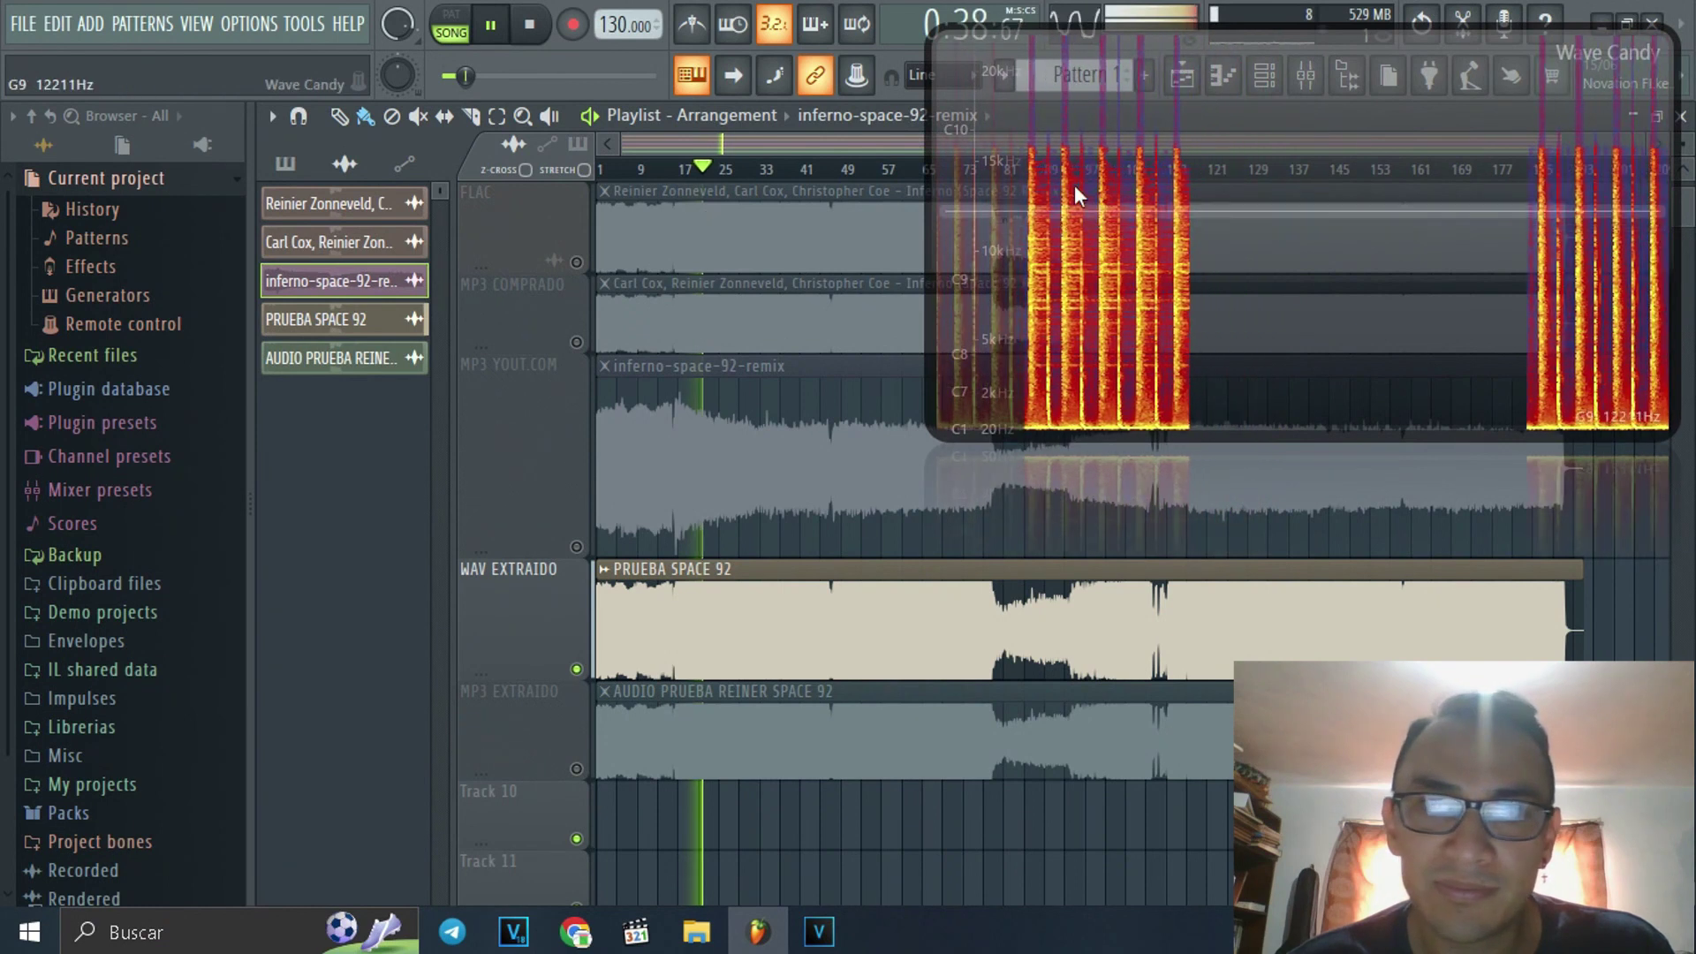
pyautogui.press('space')
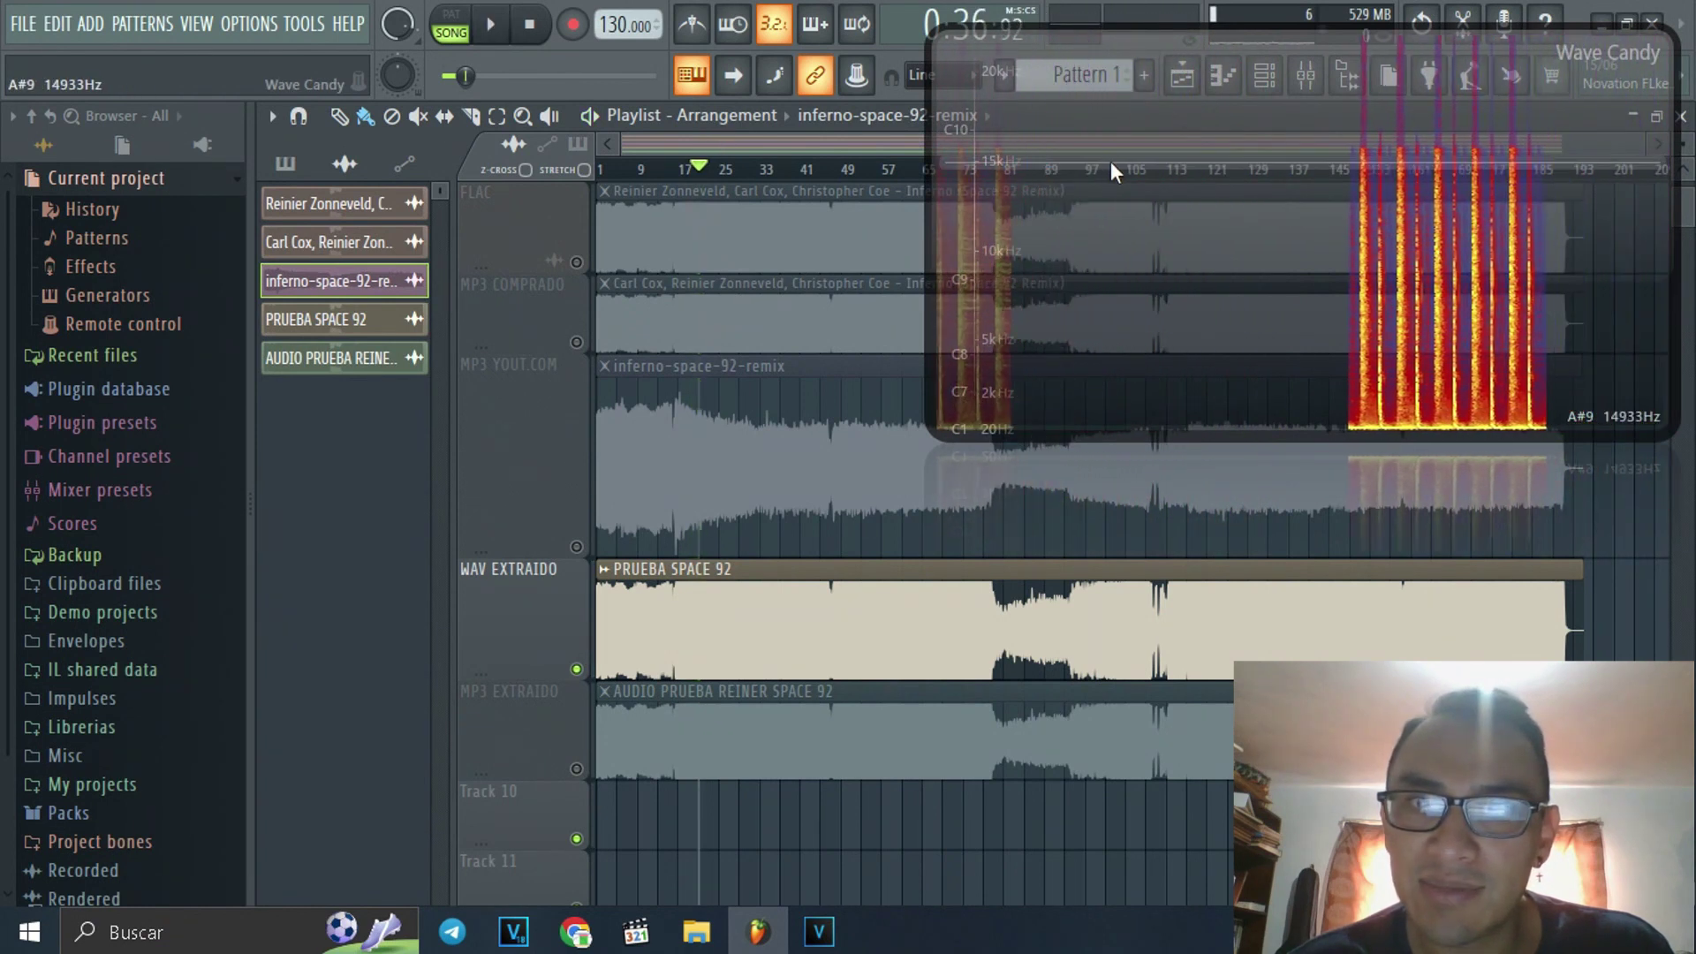
# - Unmute MP3 COMPRADO, mute WAV EXTRAIDO and play from about bar 21 to compare the purchased MP3's spectrum
pyautogui.click(577, 342)
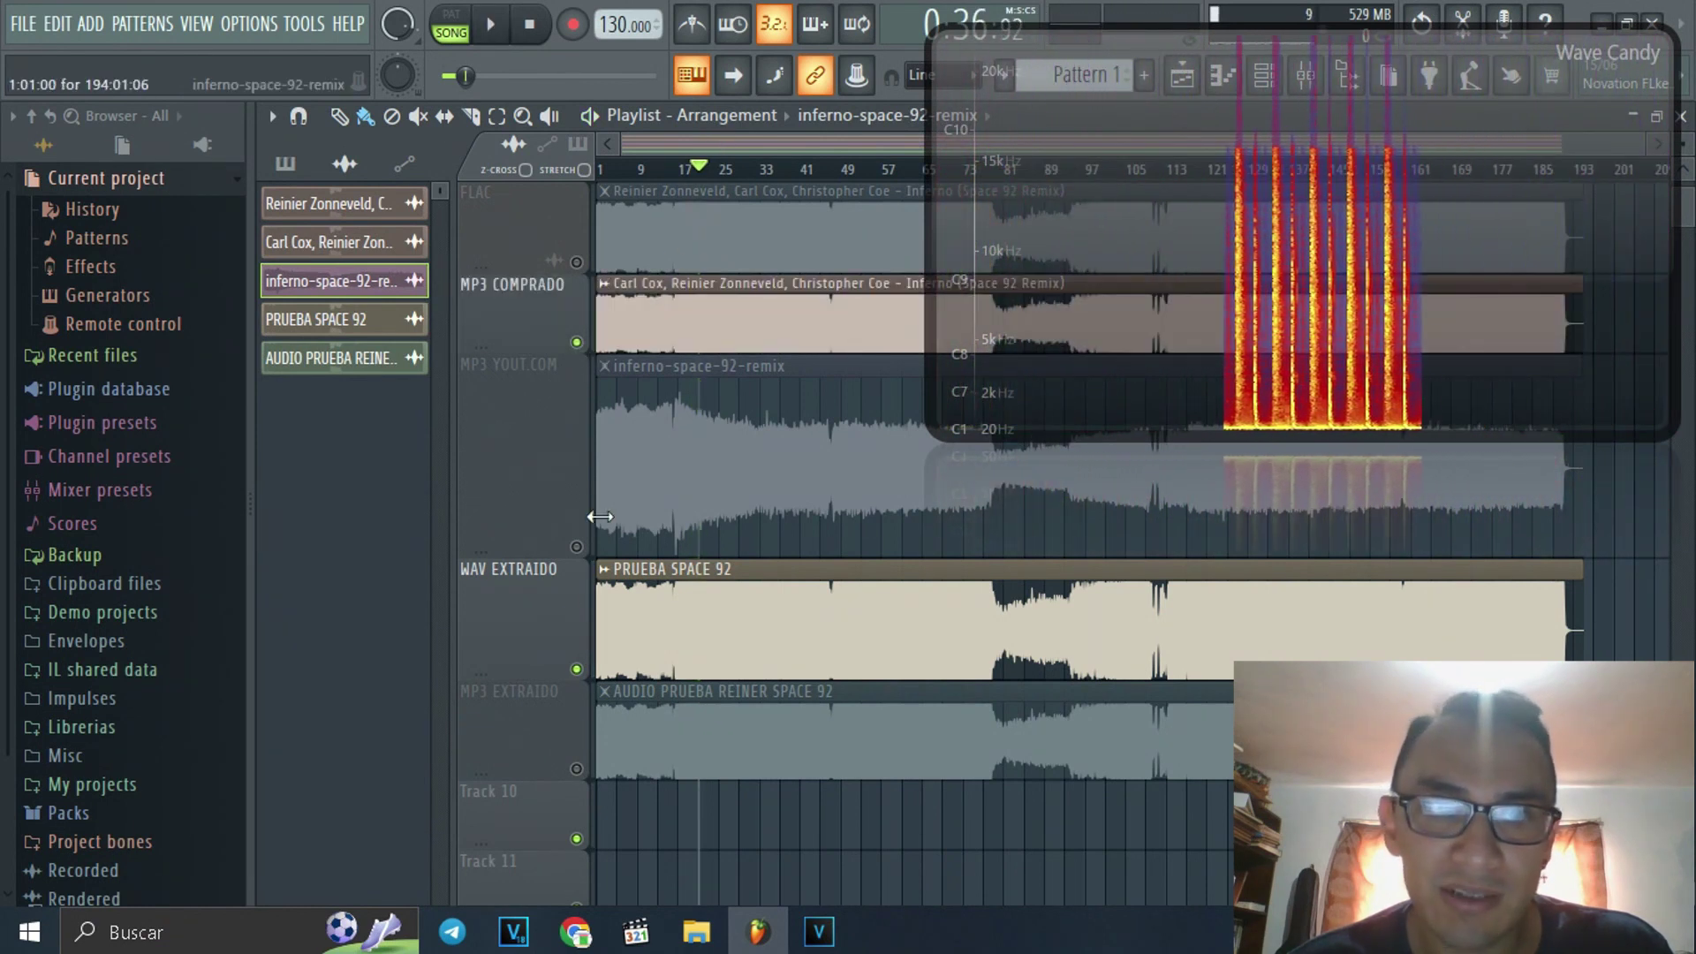
pyautogui.click(577, 669)
pyautogui.press('space')
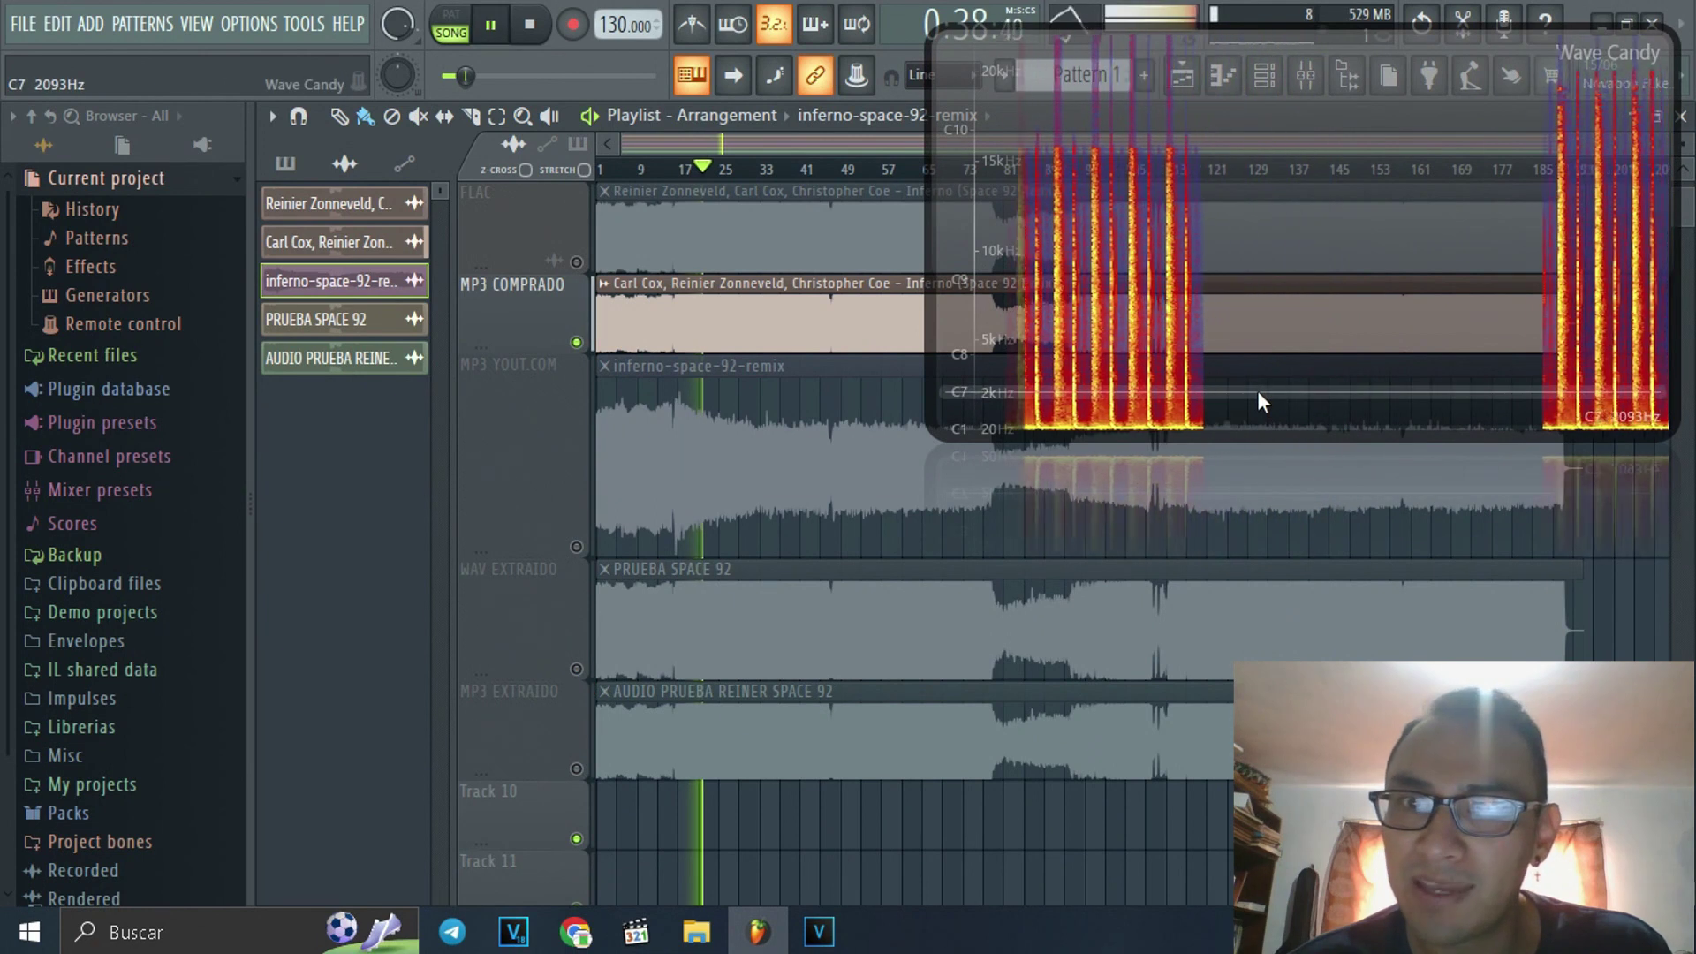
pyautogui.press('space')
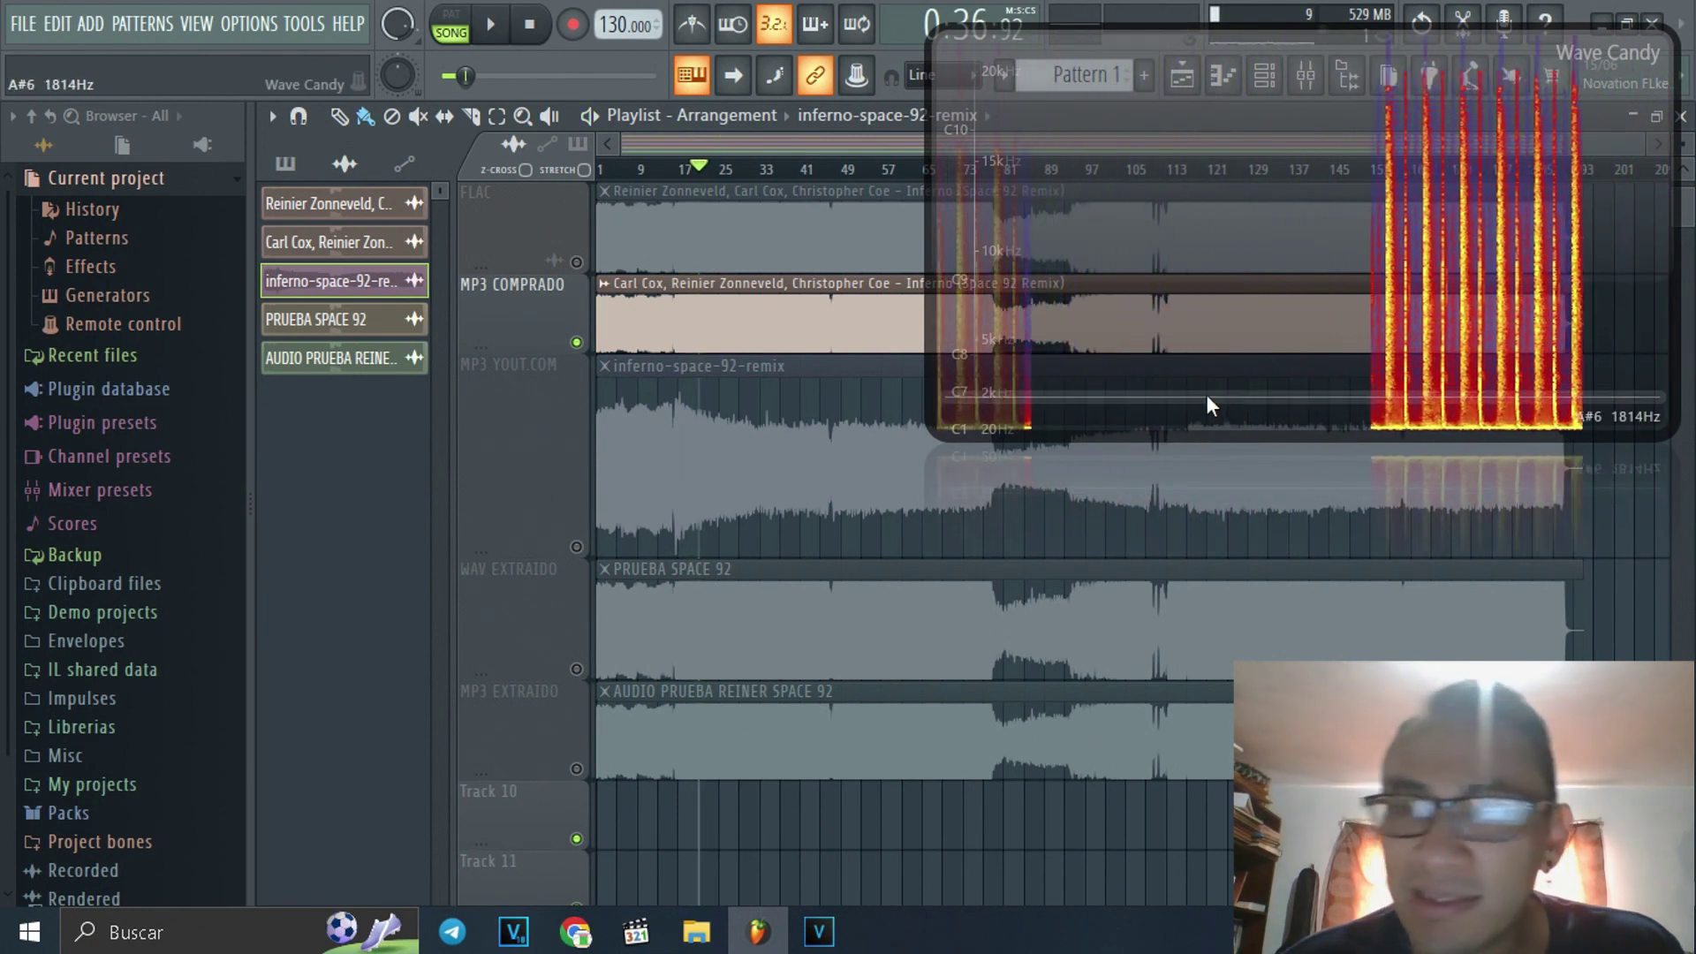
# - Unmute MP3 YOUT.COM, mute MP3 COMPRADO and play the same bar 21 passage to examine the downloaded file's spectrum
pyautogui.click(577, 546)
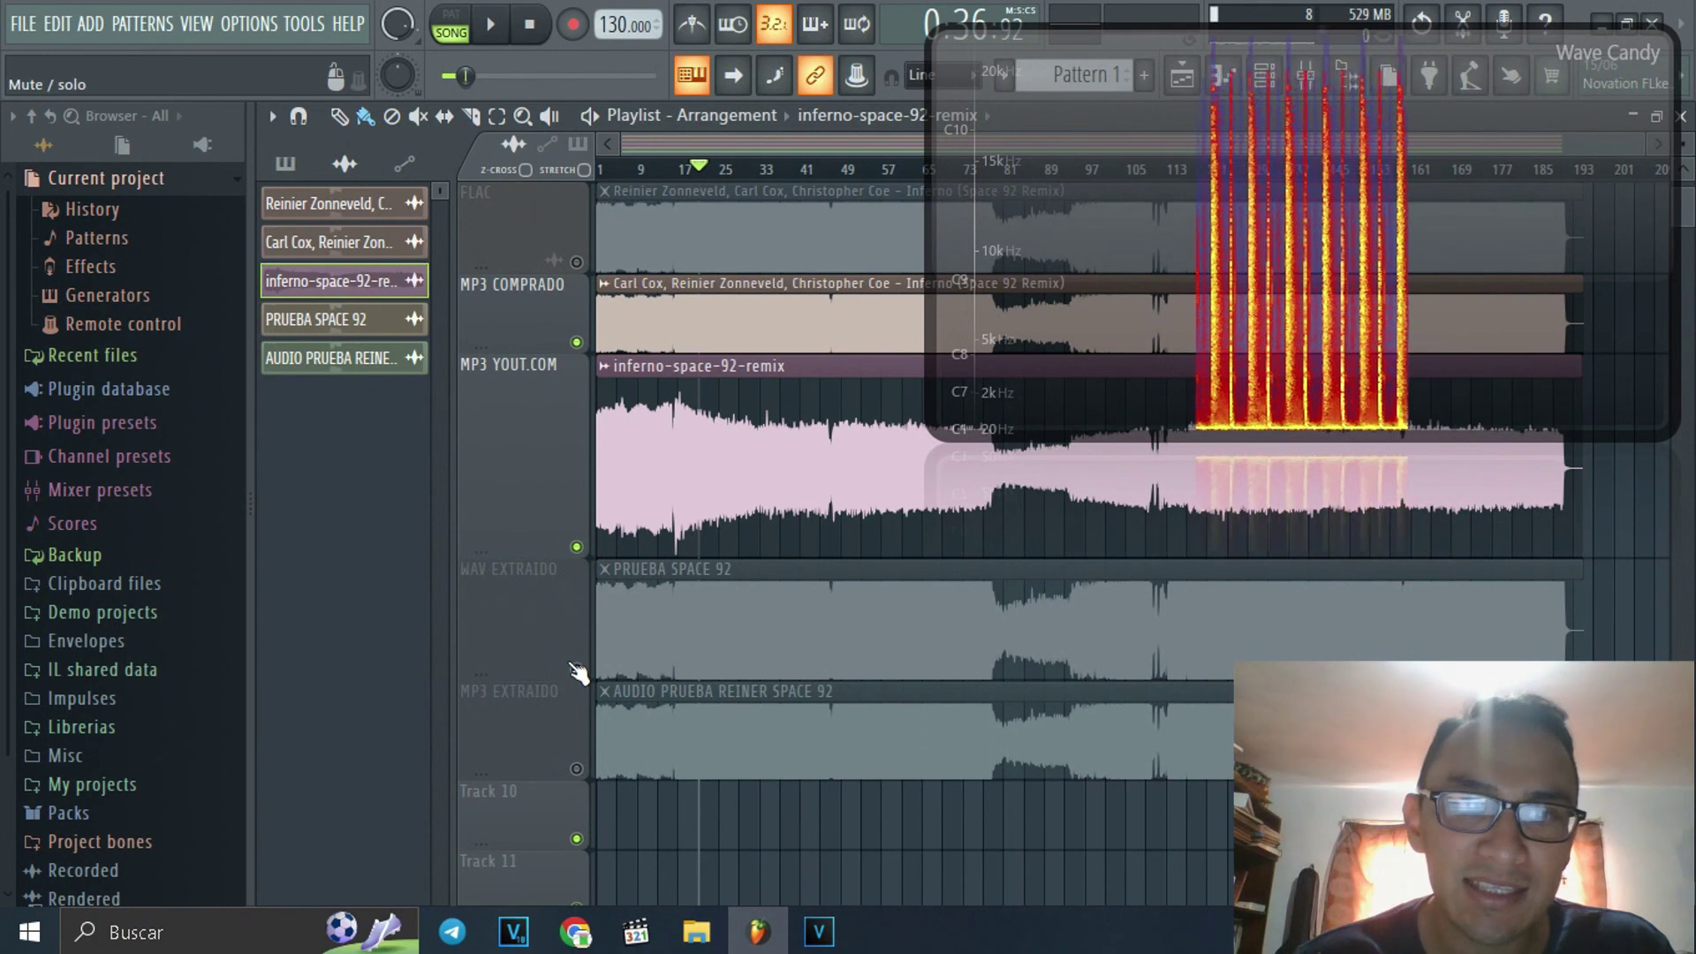
pyautogui.click(577, 342)
pyautogui.press('space')
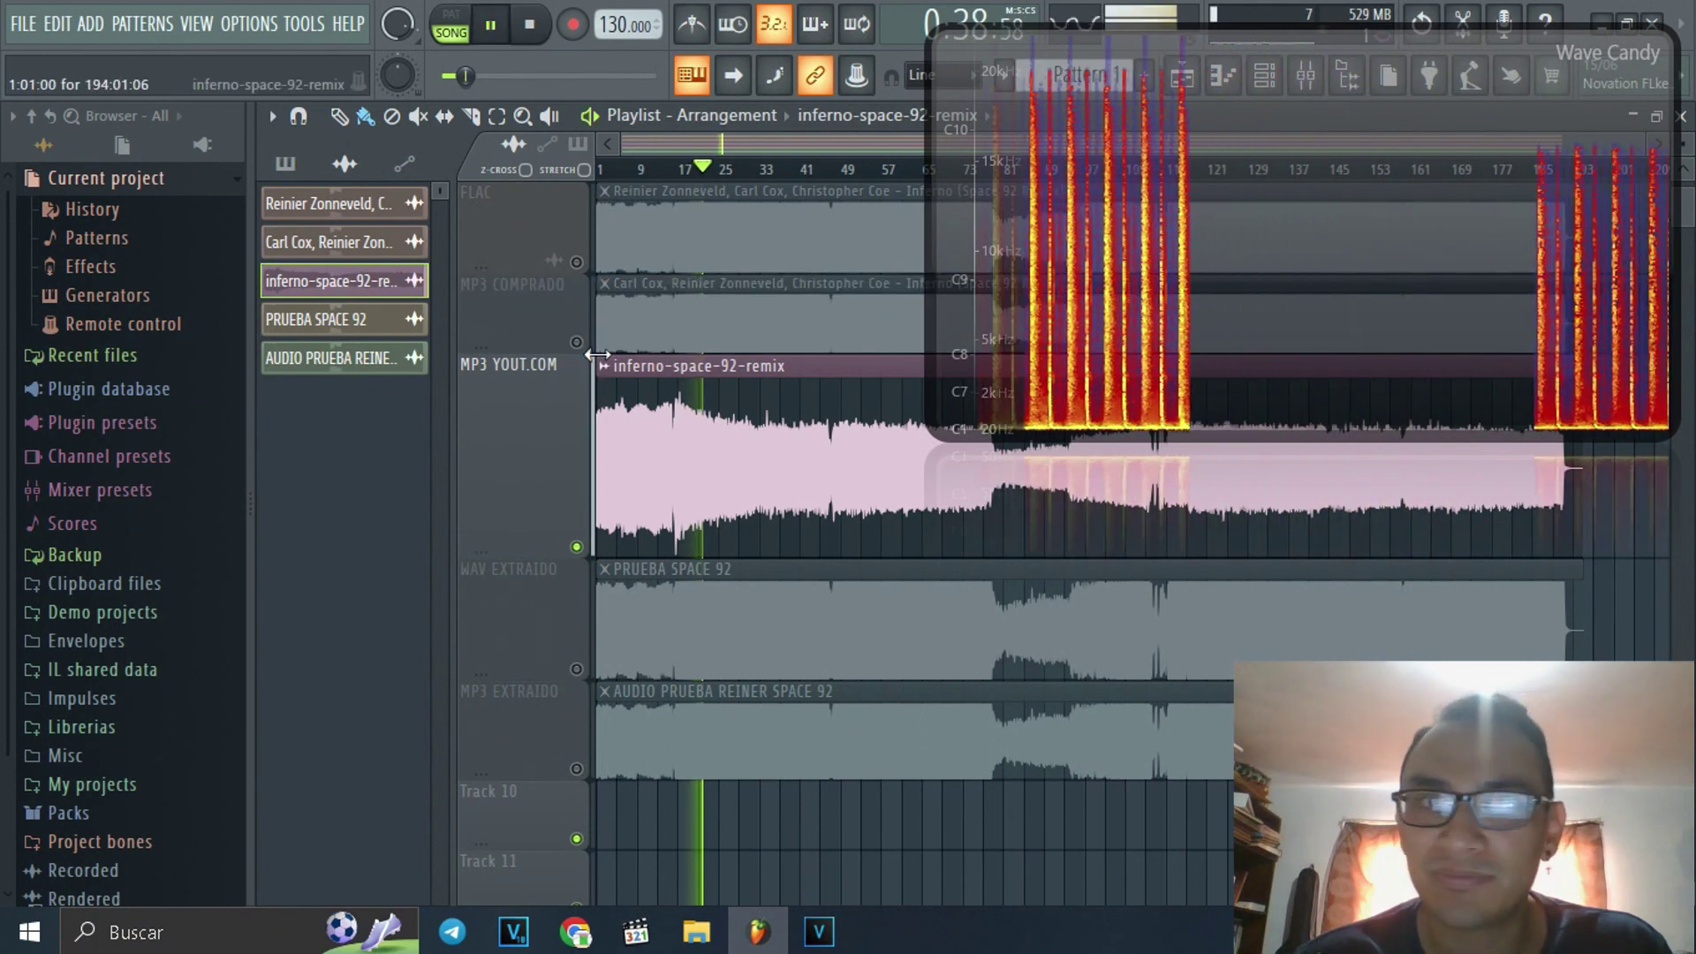
pyautogui.press('space')
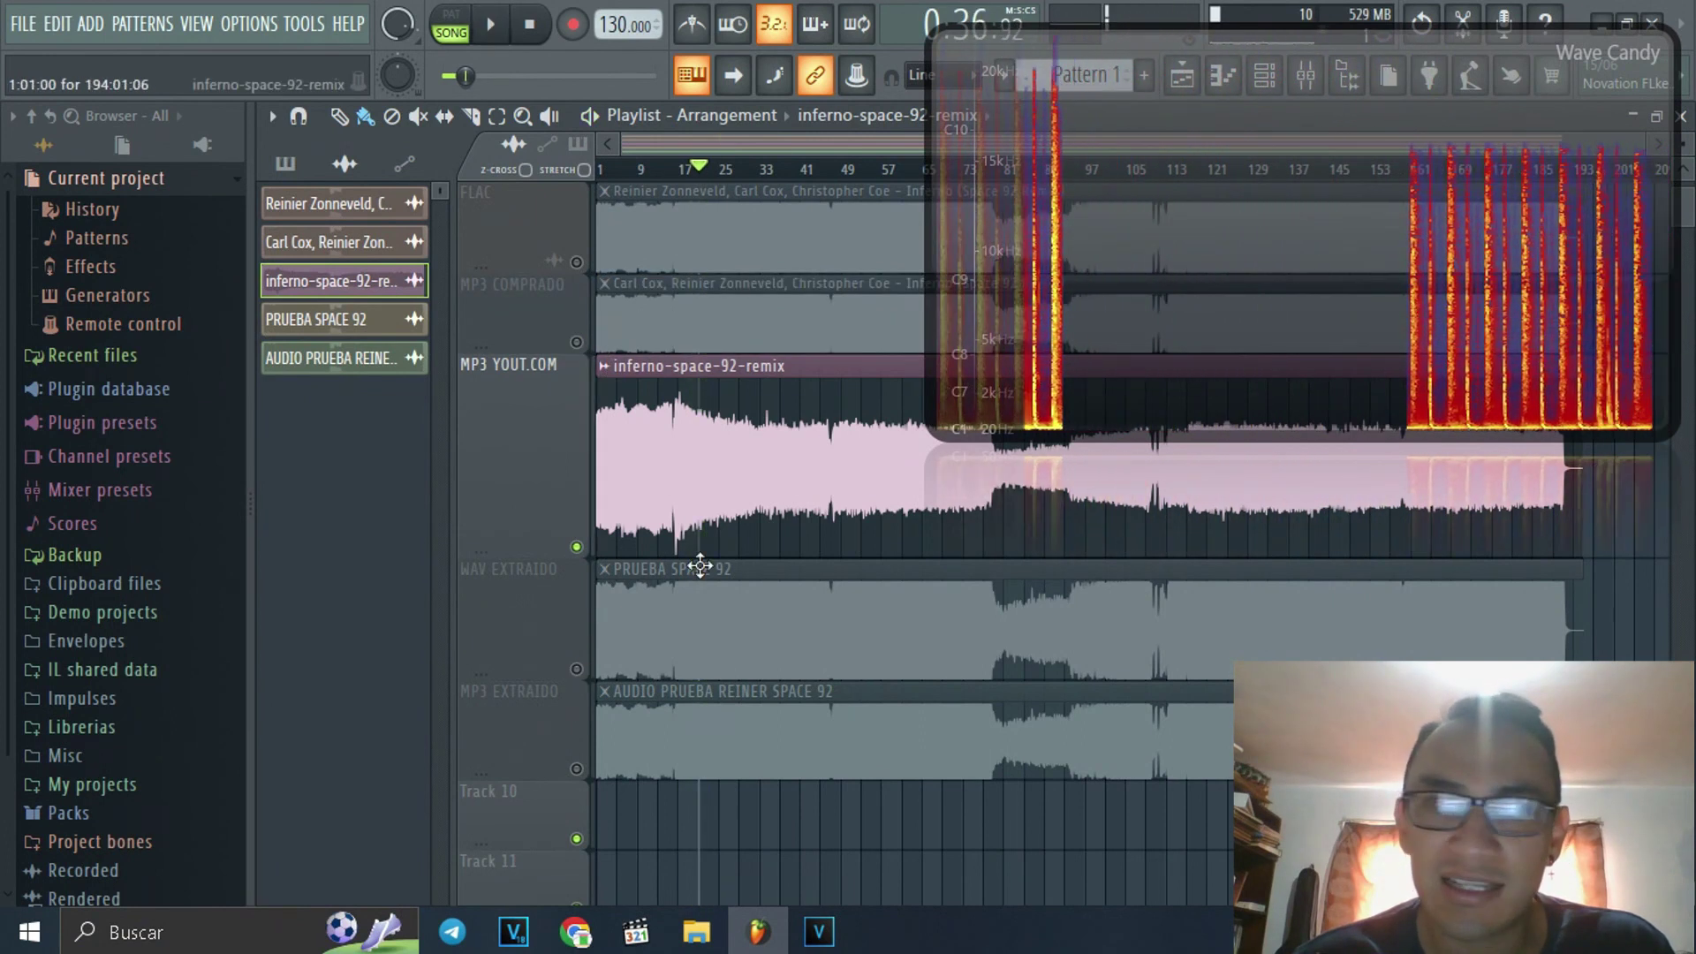
# - Replace MP3 YOUT.COM with WAV EXTRAIDO and play it from earlier in the song to examine its spectrum over a longer passage
pyautogui.click(577, 669)
pyautogui.click(577, 547)
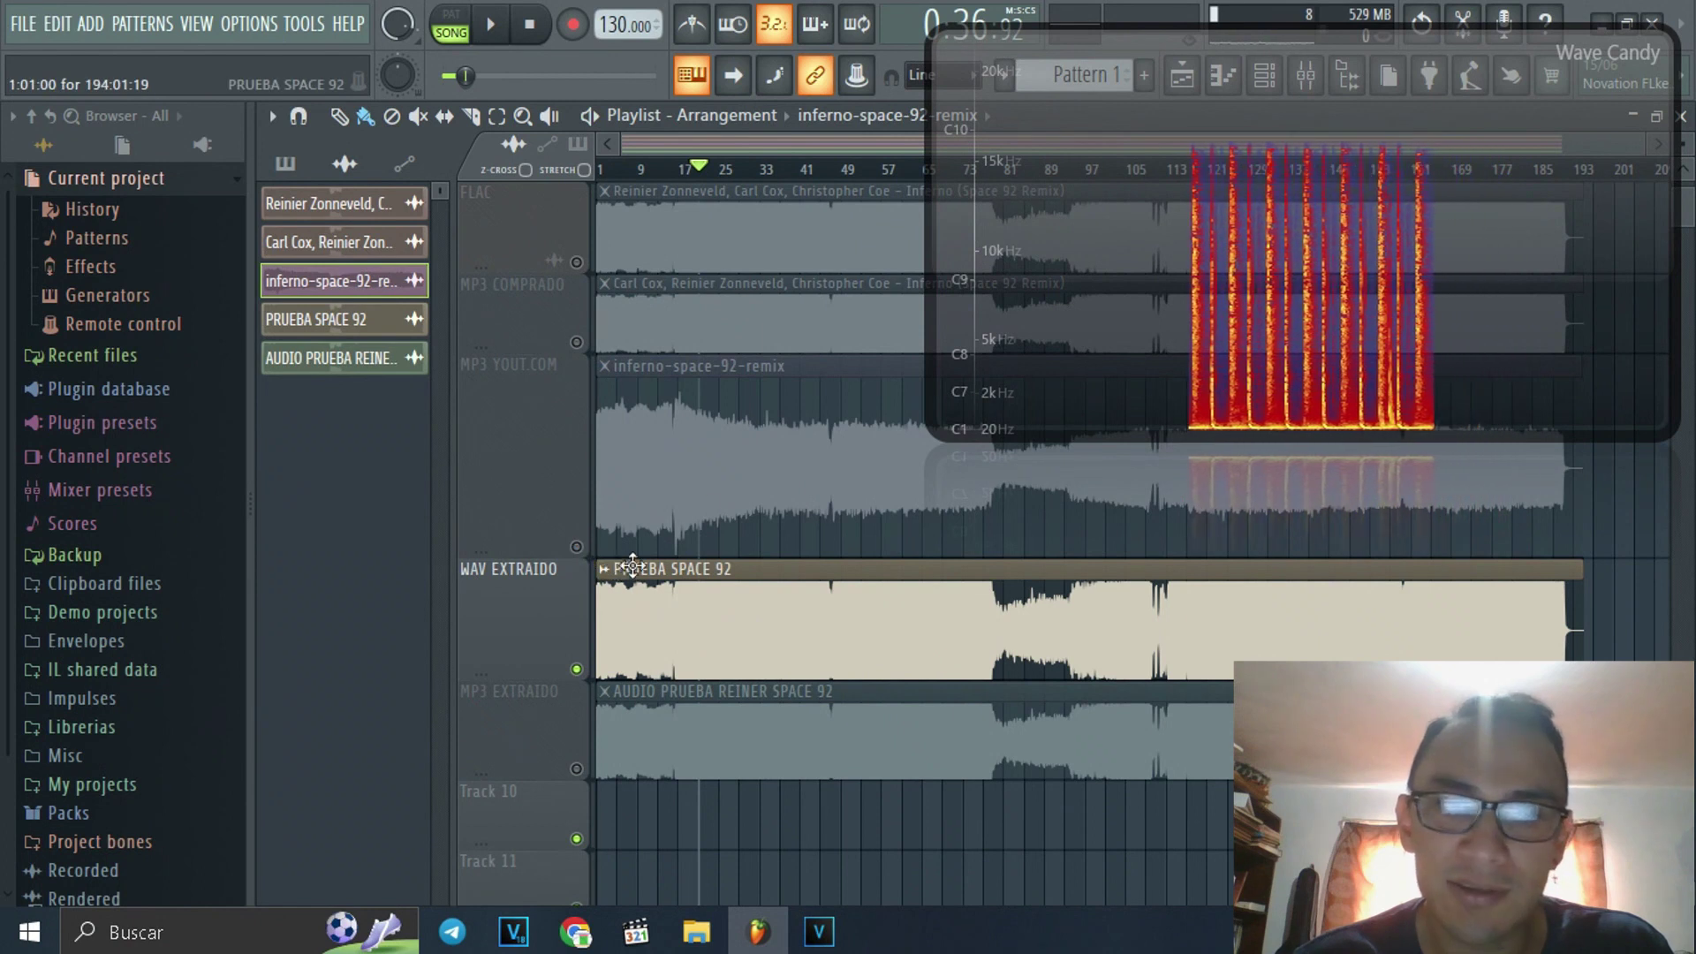
pyautogui.click(787, 169)
pyautogui.click(689, 169)
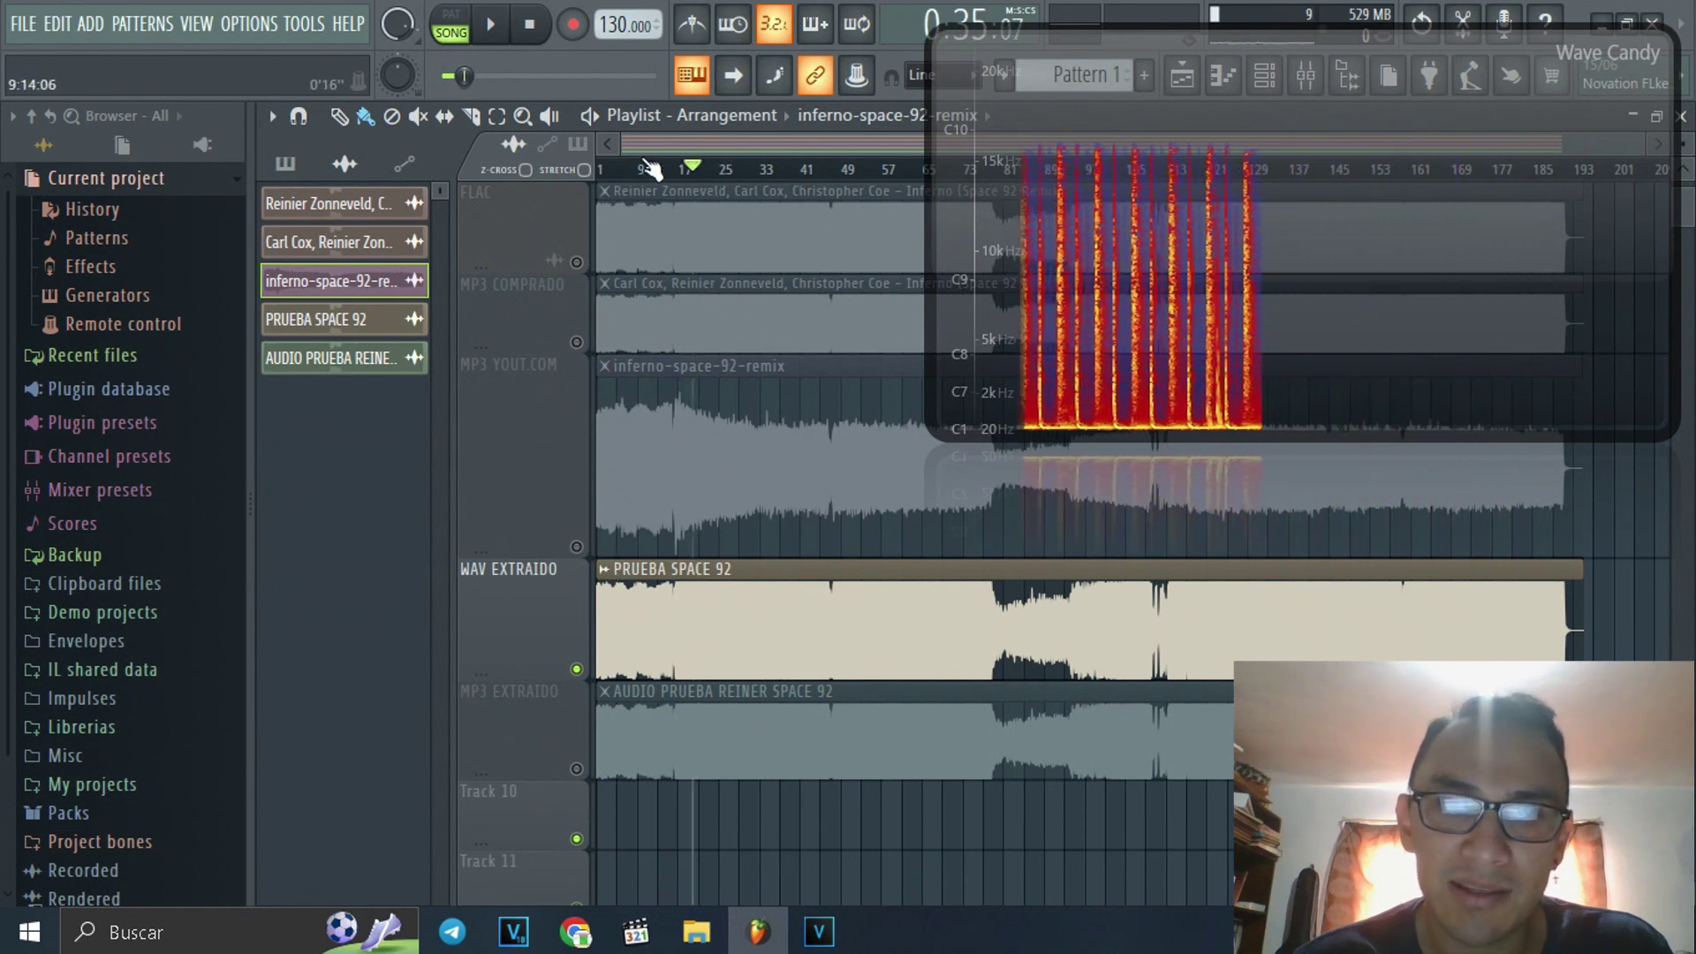
pyautogui.press('space')
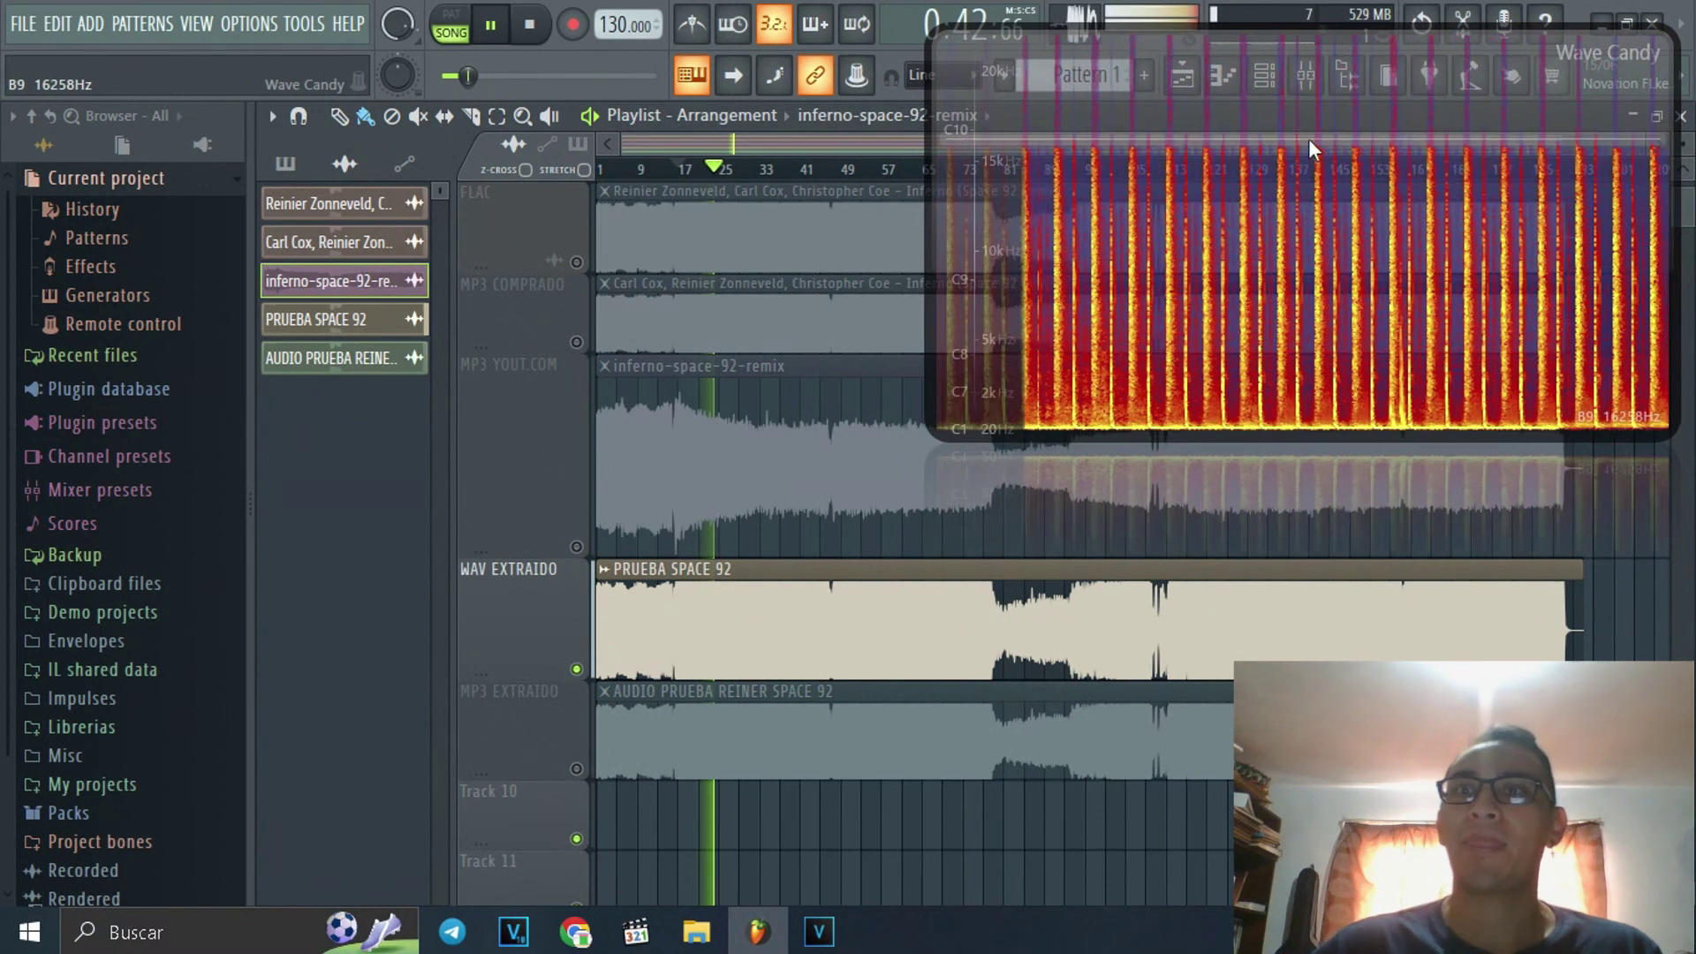
pyautogui.press('space')
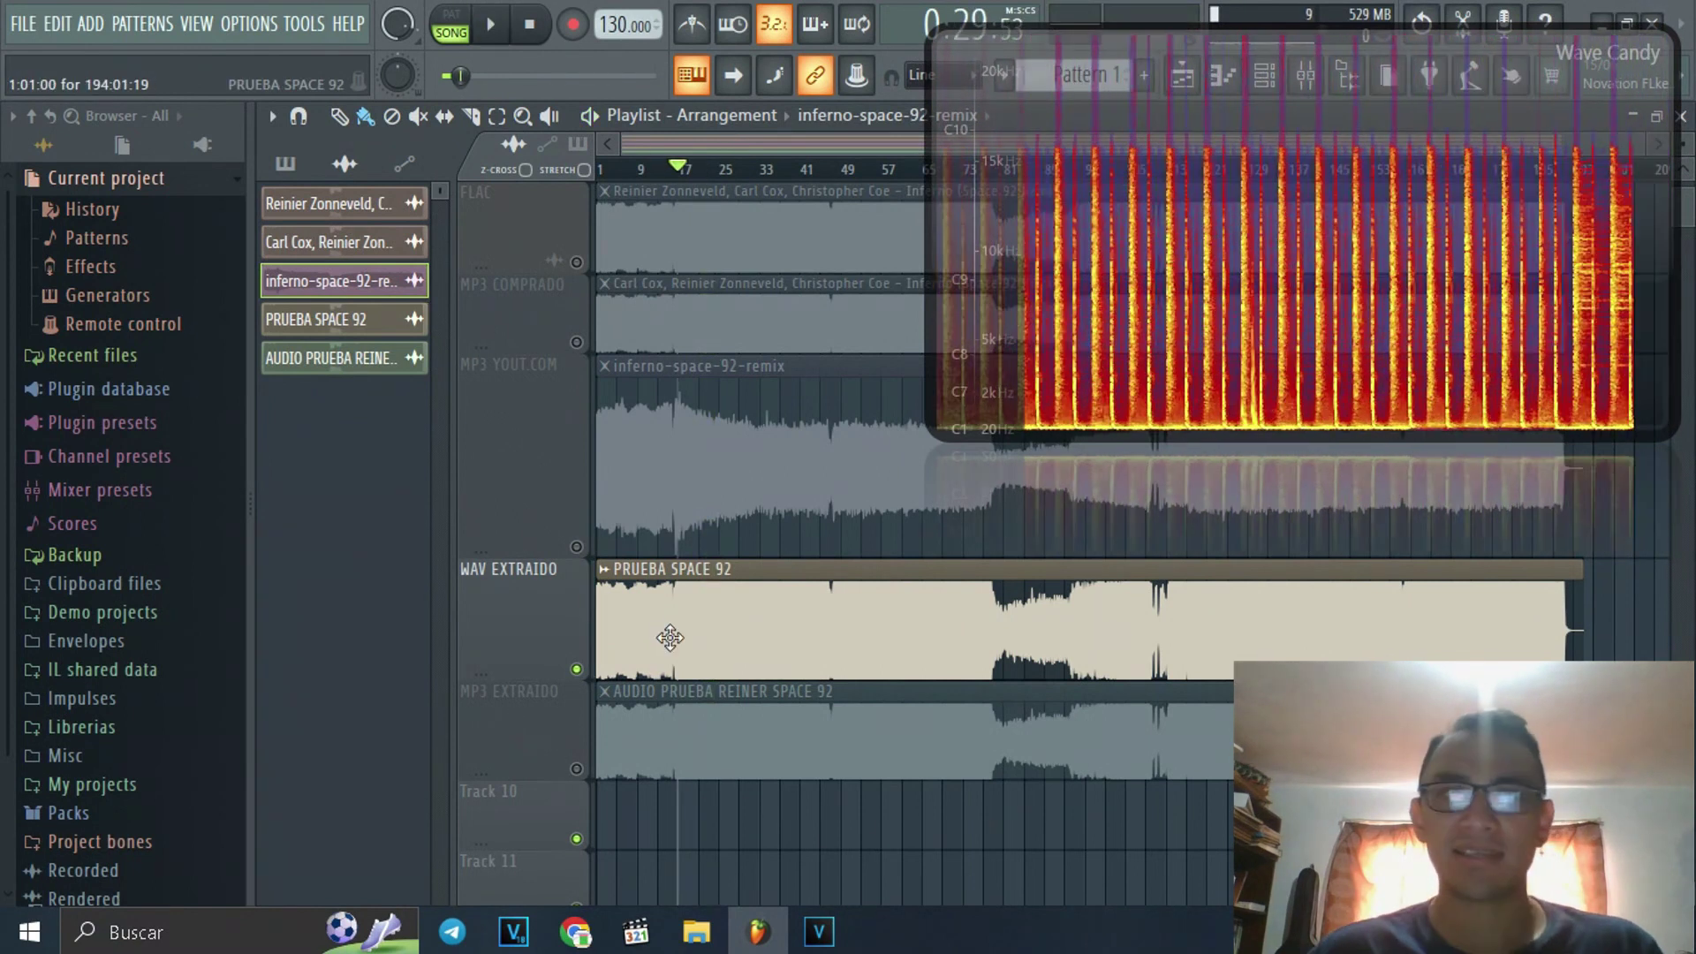
# - Mute WAV EXTRAIDO, unmute MP3 EXTRAIDO and move the playback position to examine the extracted MP3's spectrum
pyautogui.click(575, 669)
pyautogui.click(576, 768)
pyautogui.click(749, 169)
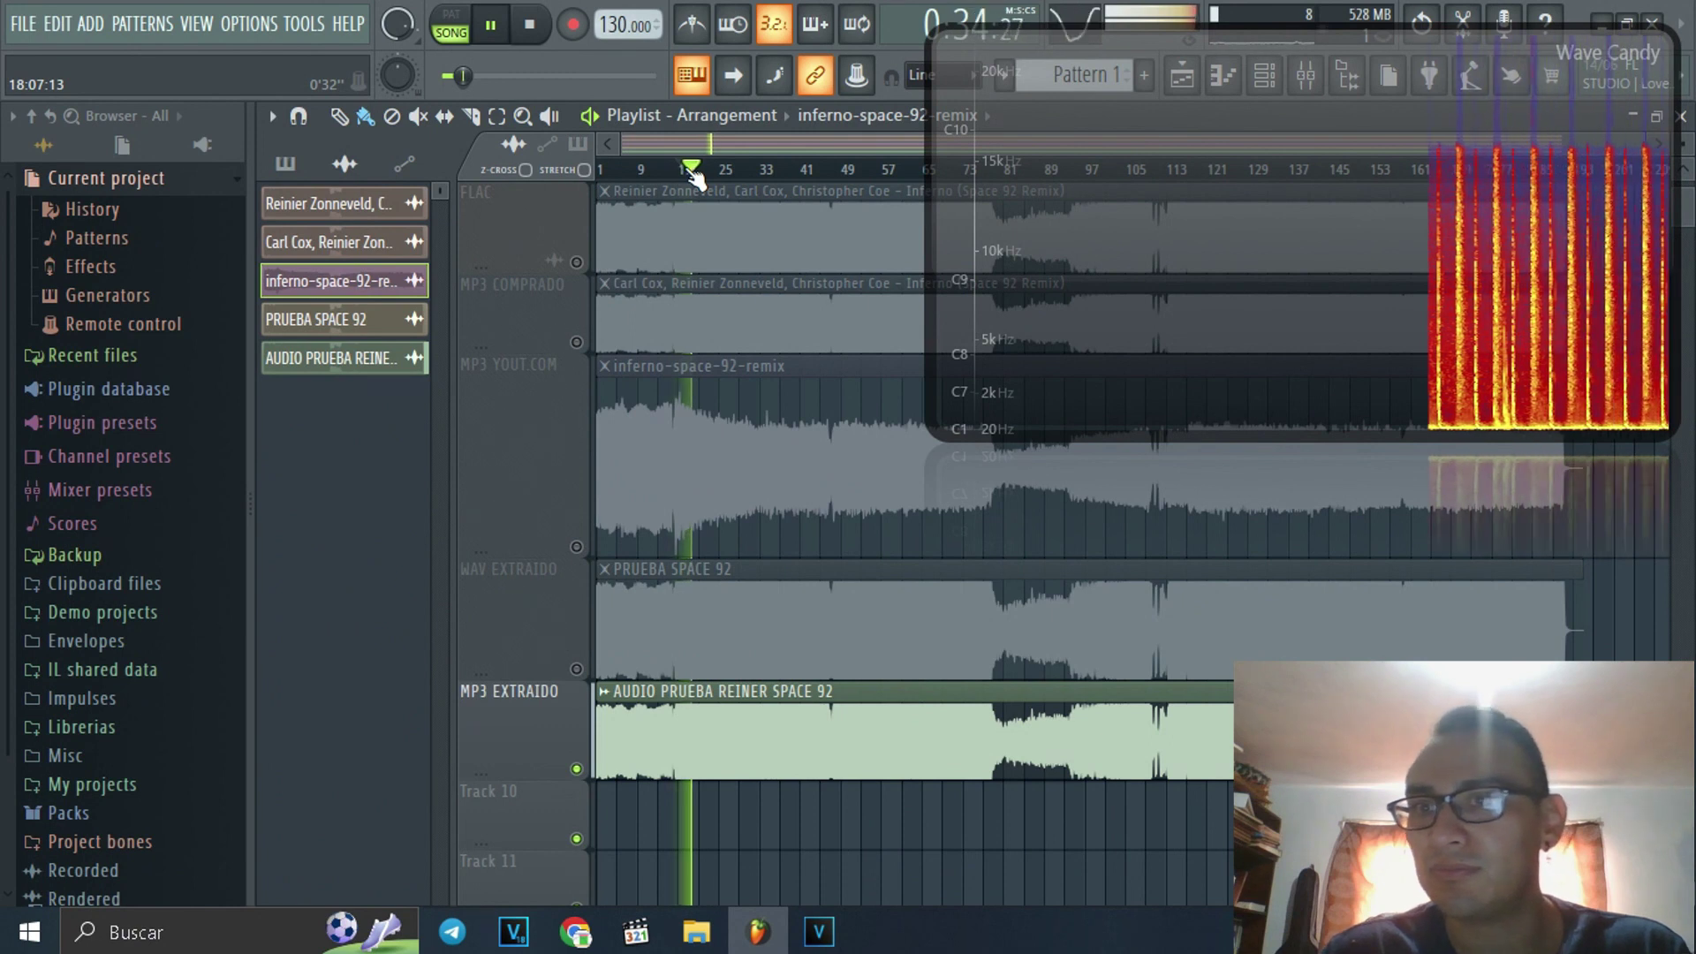
# - Swap MP3 EXTRAIDO for MP3 COMPRADO during playback to compare their spectra, and finish by muting MP3 COMPRADO and stopping playback
pyautogui.click(576, 769)
pyautogui.click(578, 343)
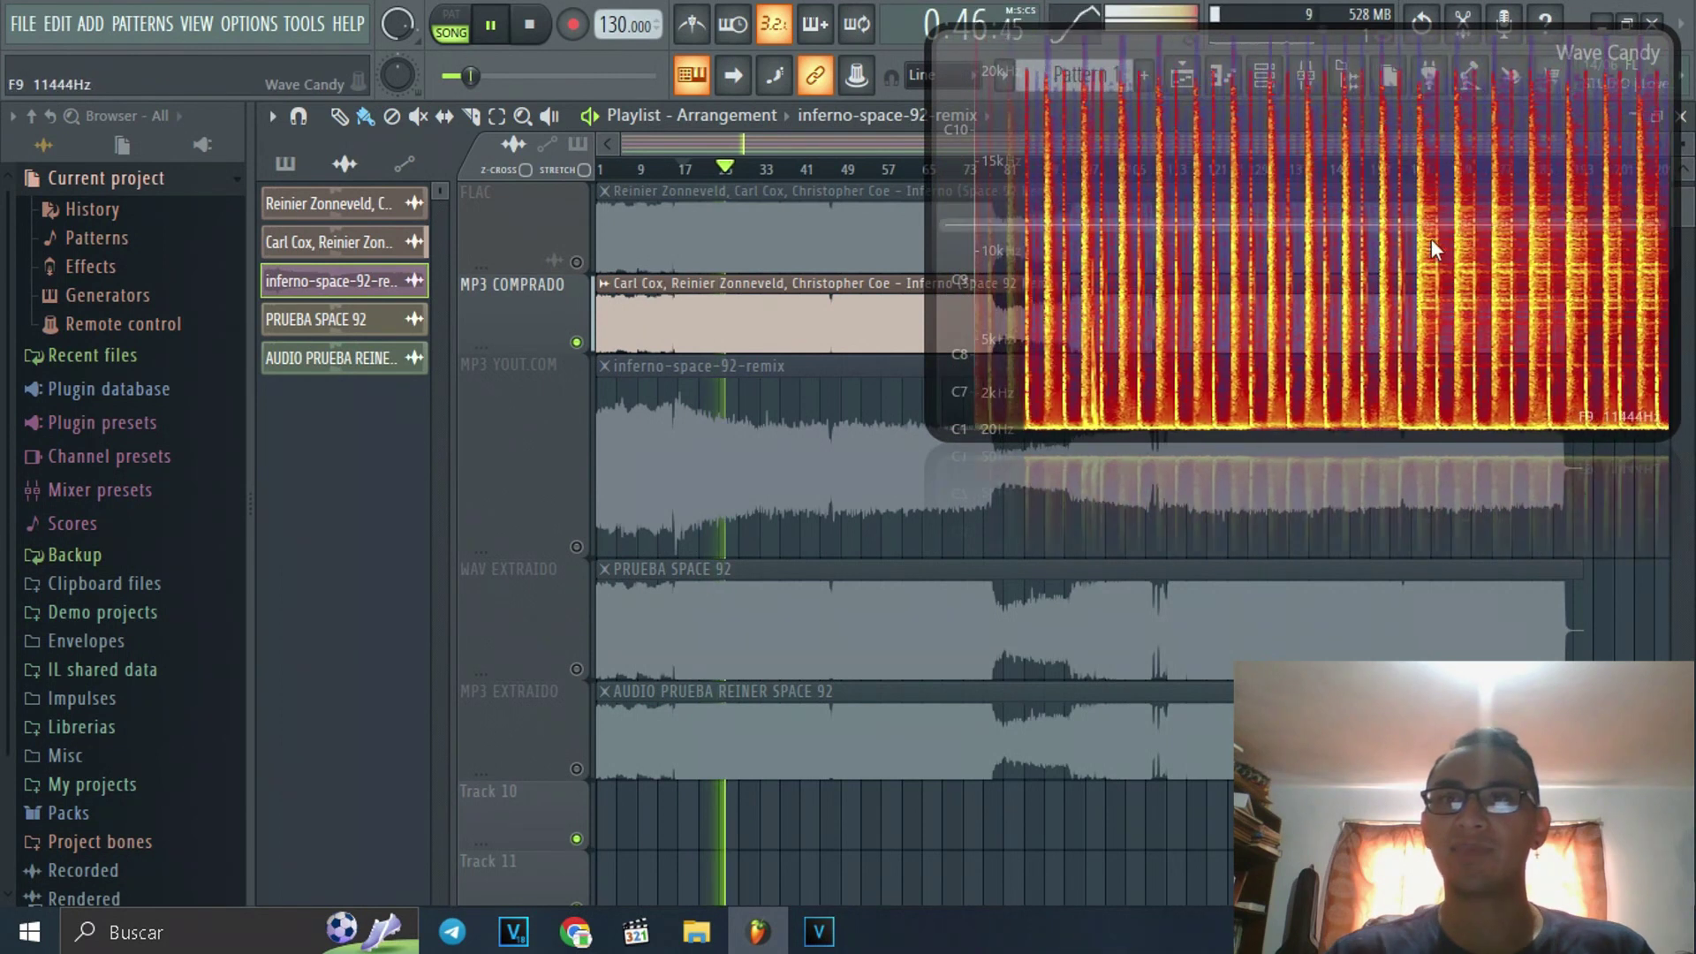
pyautogui.click(577, 342)
pyautogui.press('space')
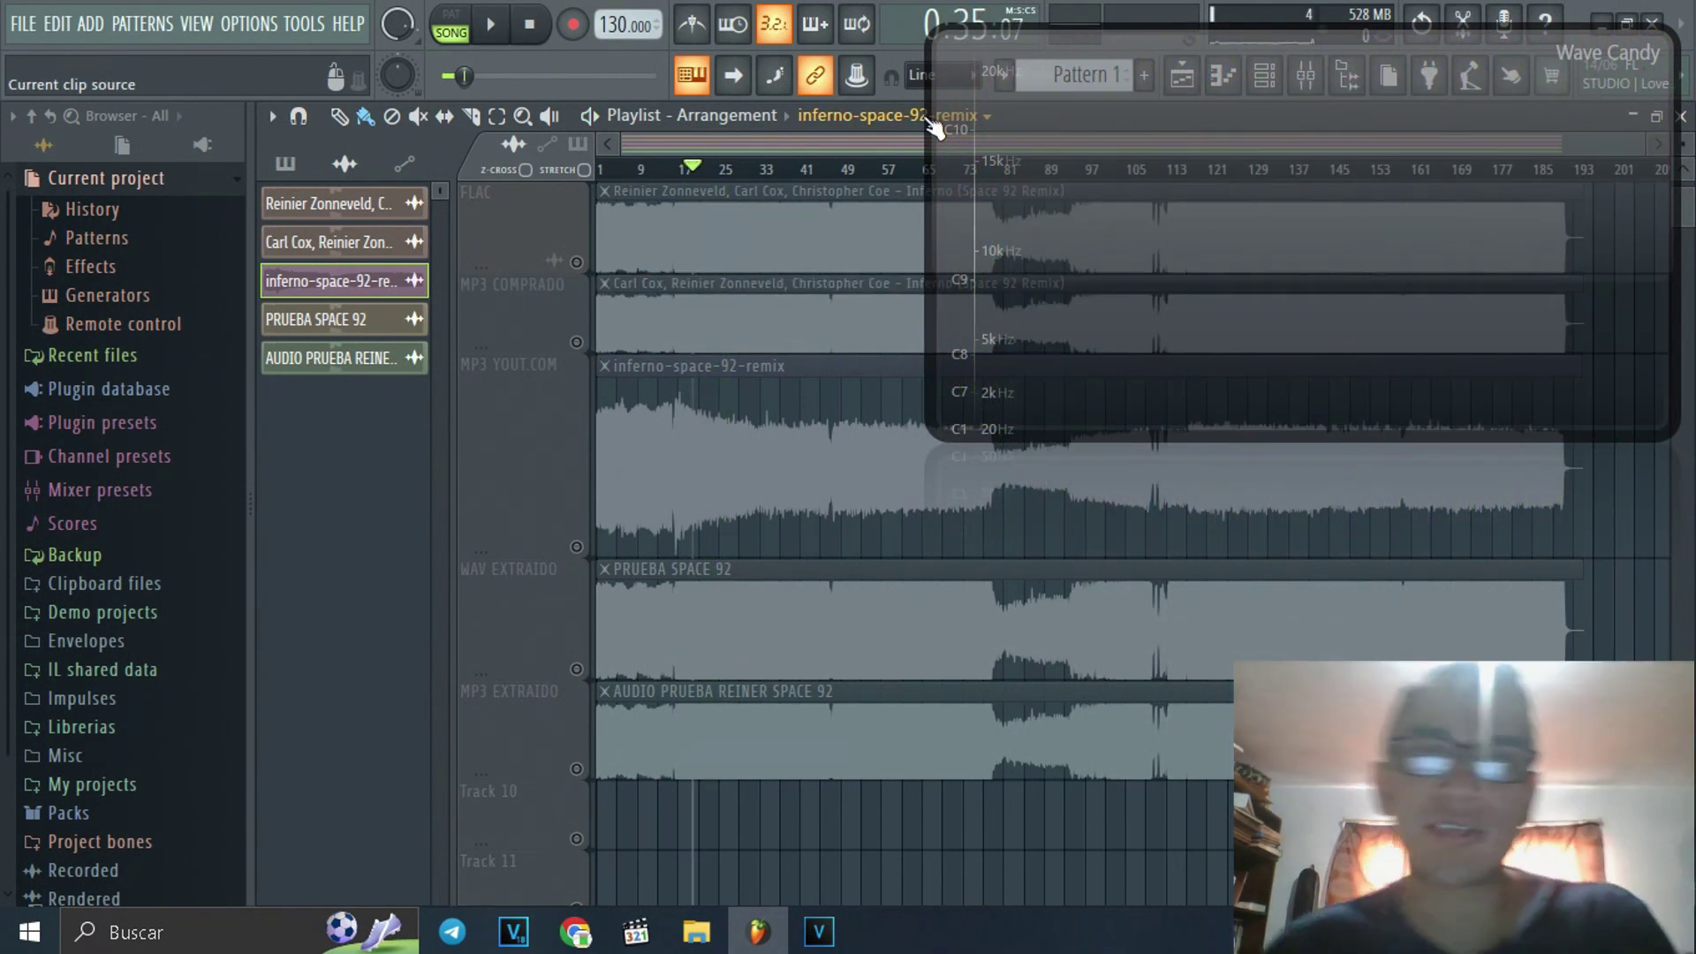
pyautogui.scroll(1, 583, 265)
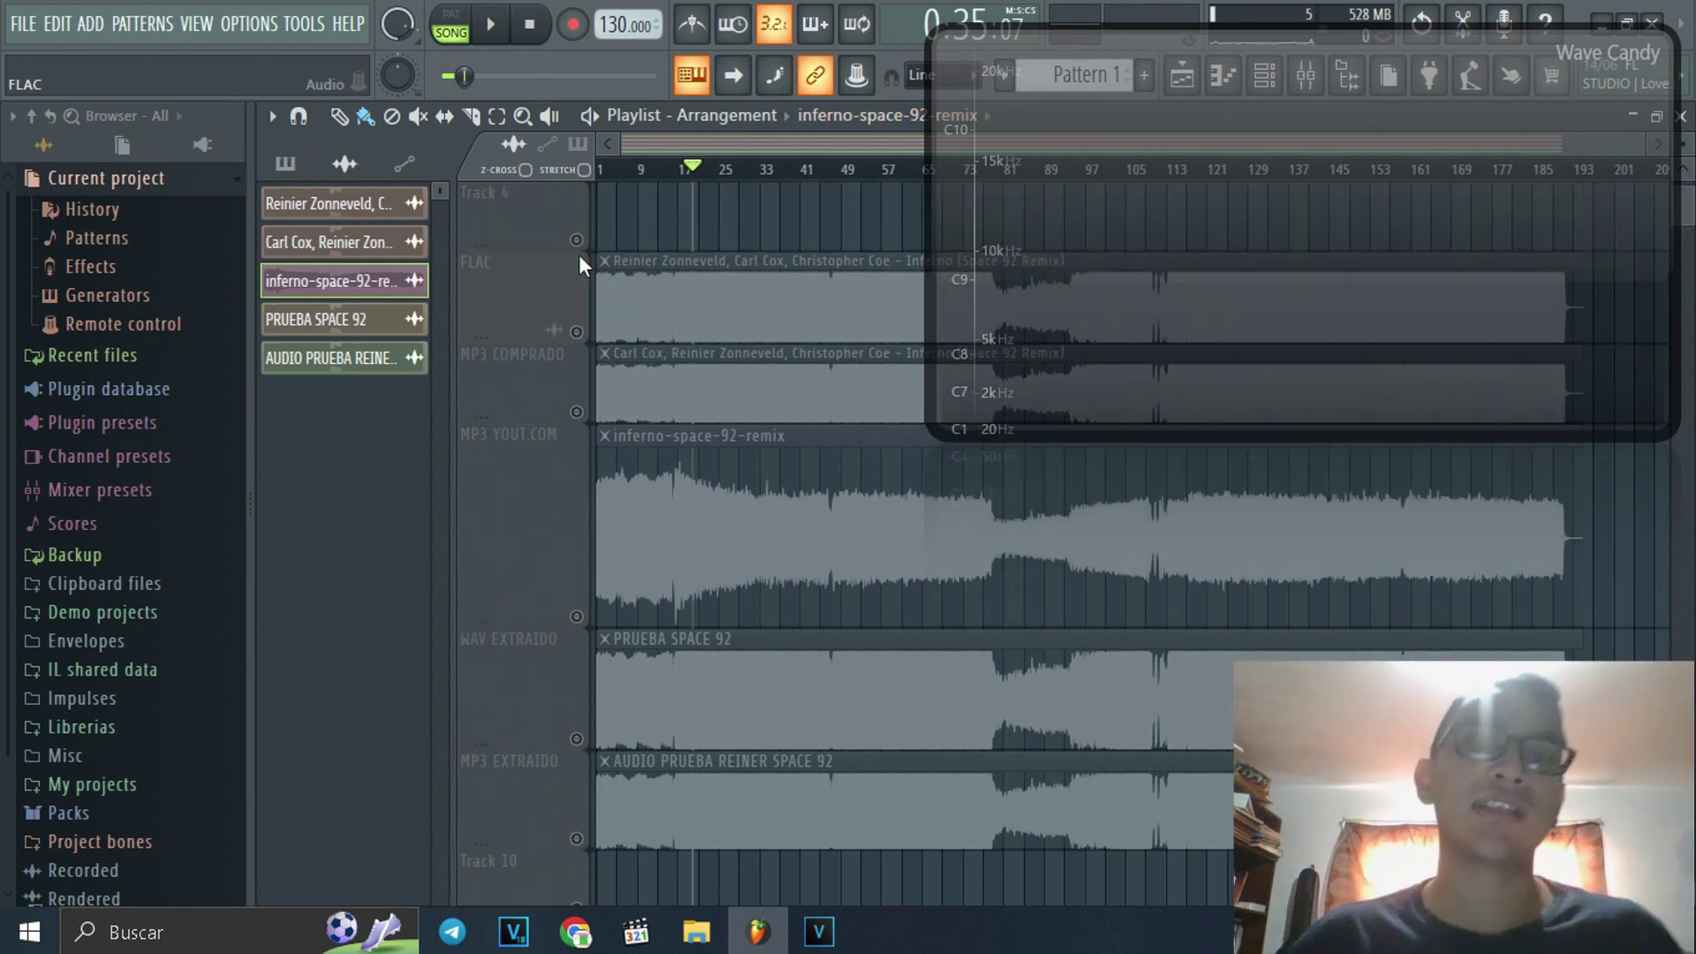